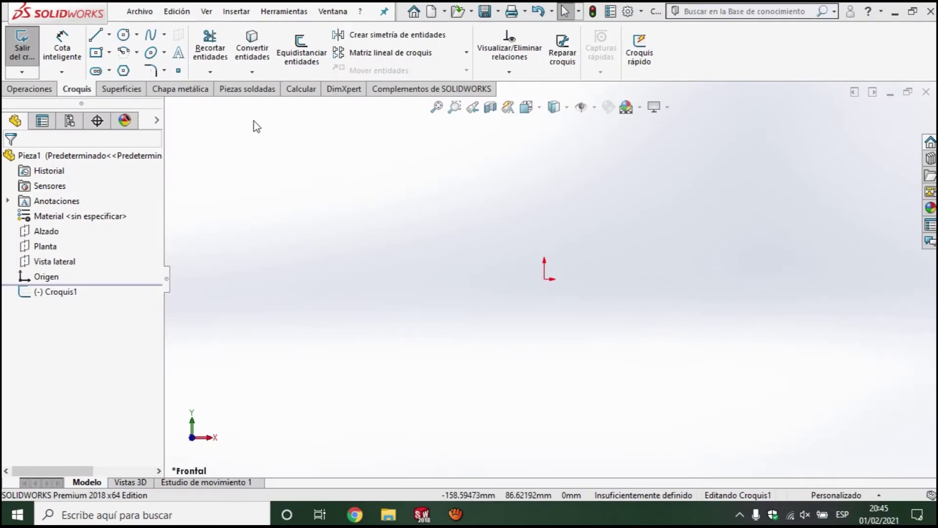
Exit the empty 2D Croquis1 and start a 3D sketch from the Piezas soldadas tab
left_click(238, 100)
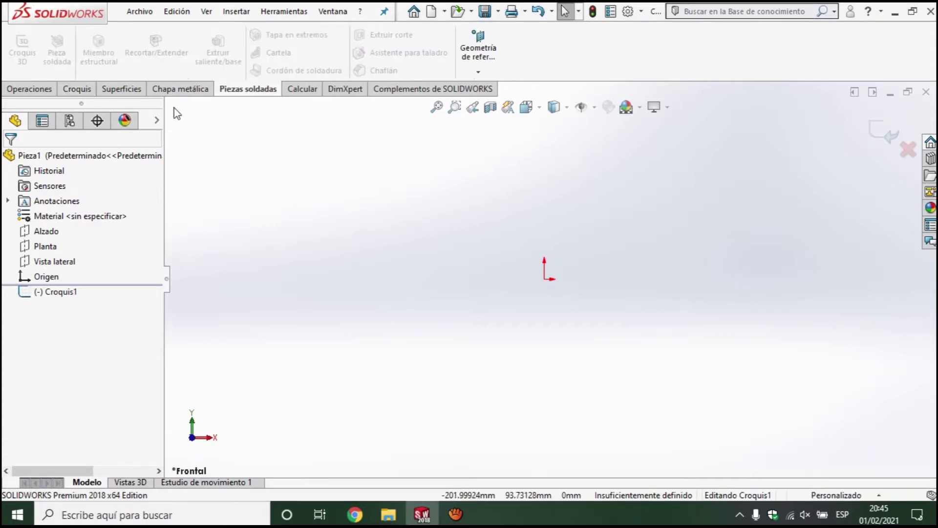
left_click(881, 125)
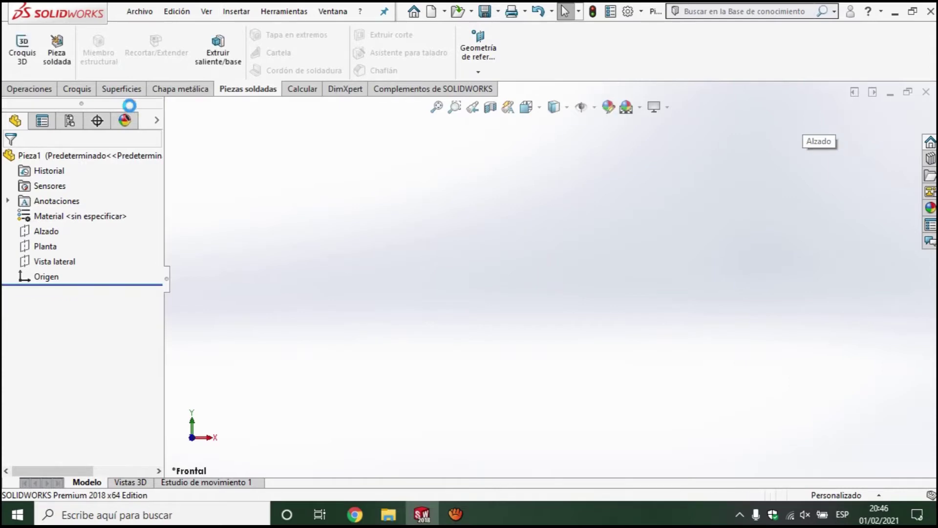
left_click(8, 53)
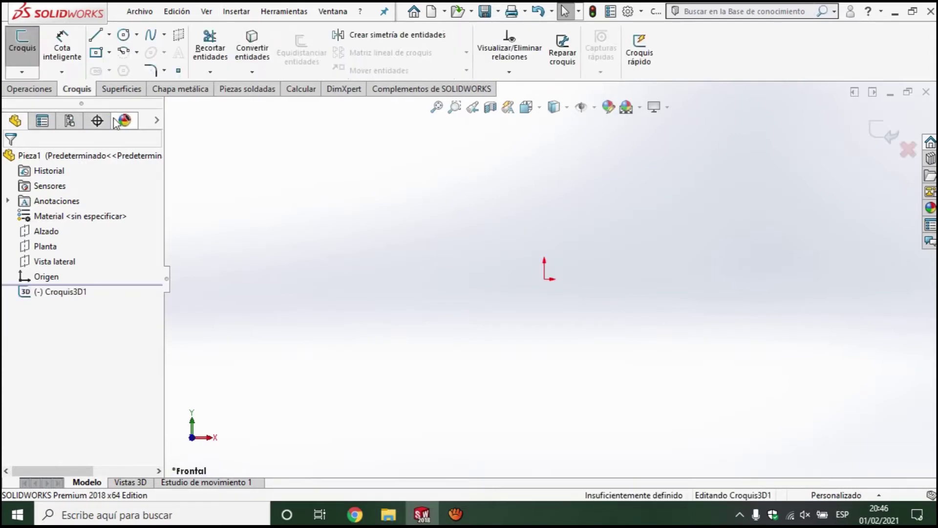
Draw the first three frame lines from the sketch origin: up, across the top, and down
left_click(96, 34)
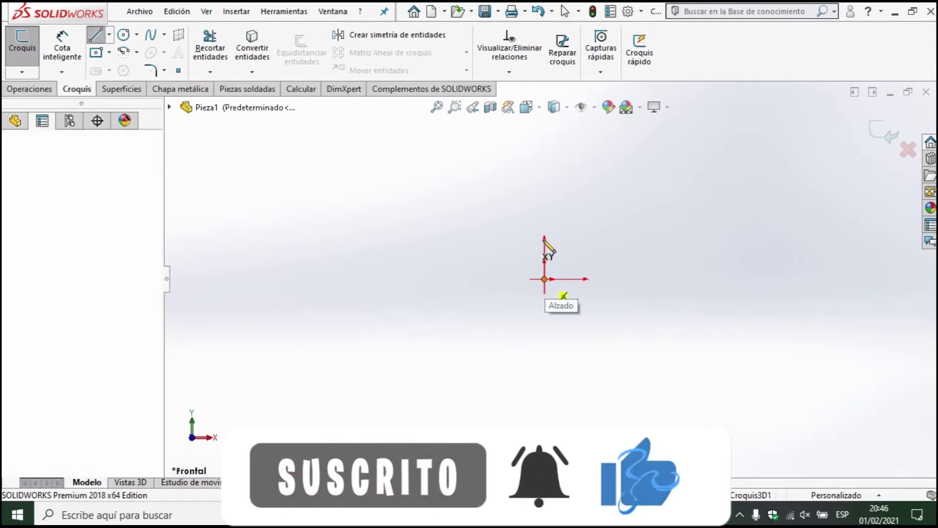
left_click(545, 276)
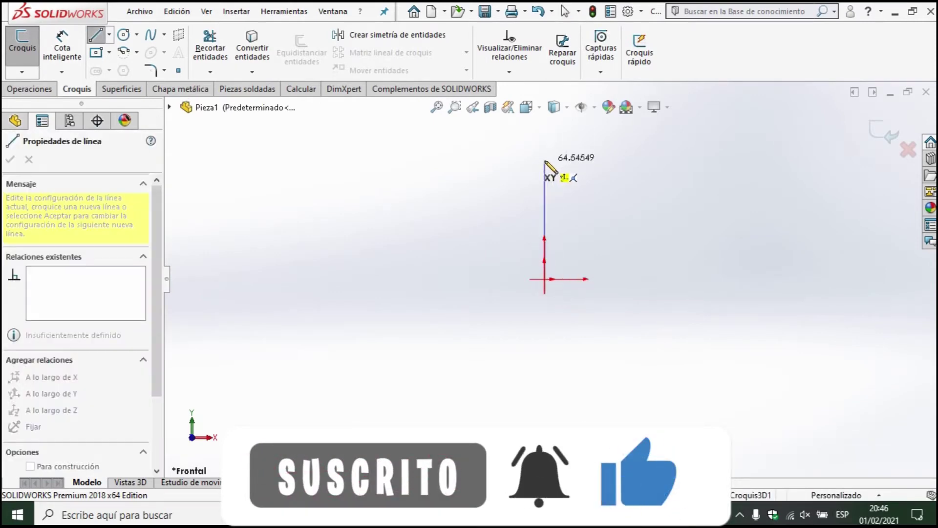
left_click(797, 170)
left_click(806, 173)
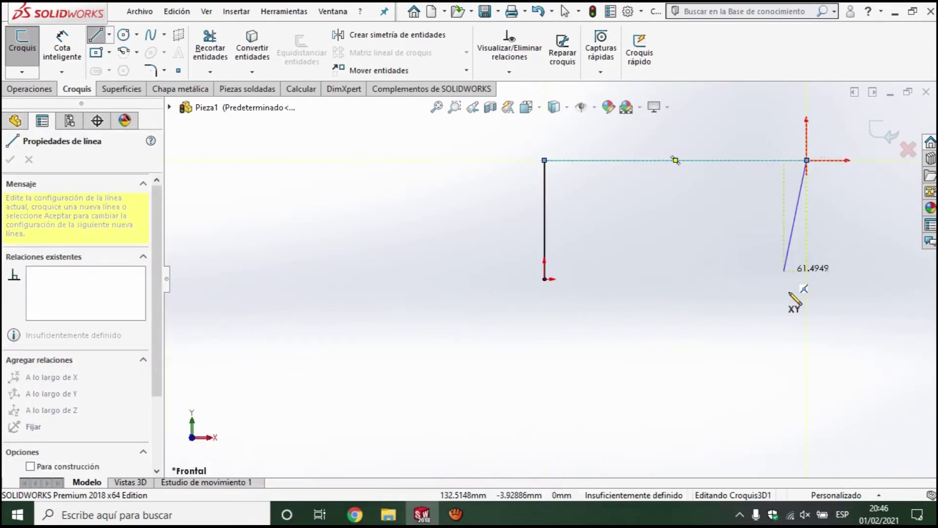
left_click(862, 328)
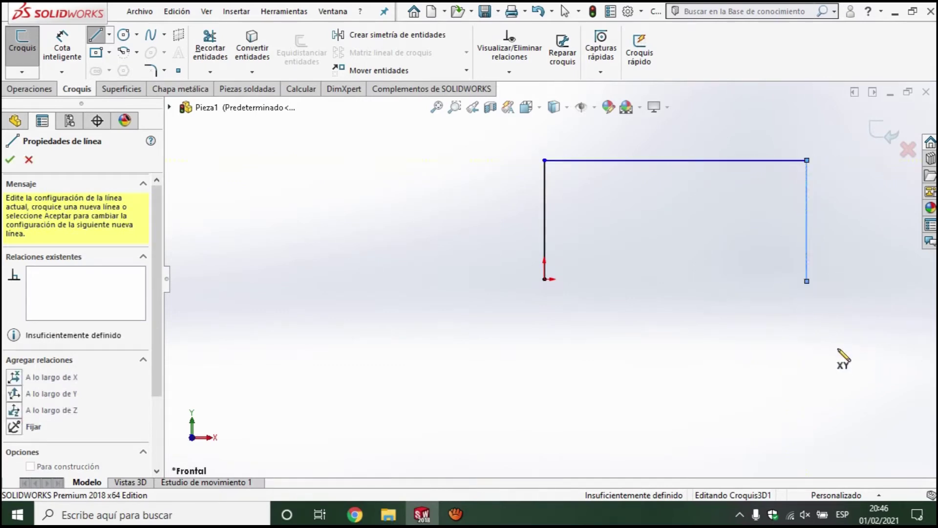
key("Escape")
mouse_move(708, 321)
middle_mouse_down()
mouse_move(748, 383)
mouse_move(571, 206)
middle_mouse_up()
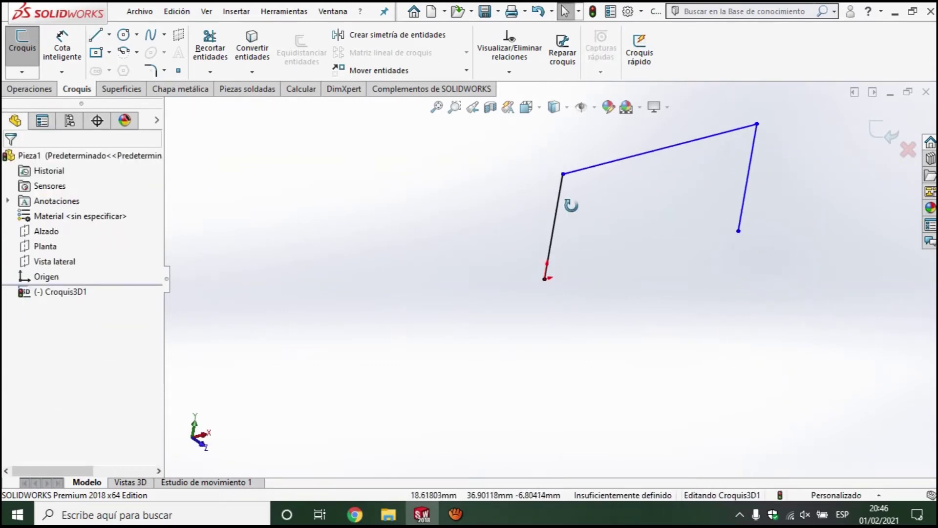
Complete the rectangular top frame with depth and side lines back to the far corner
key("l")
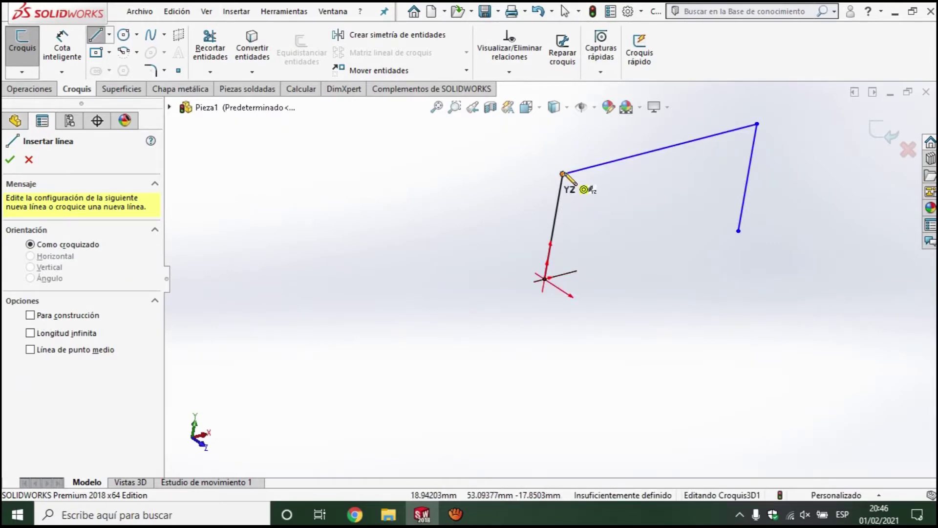
left_click(563, 174)
left_click(680, 250)
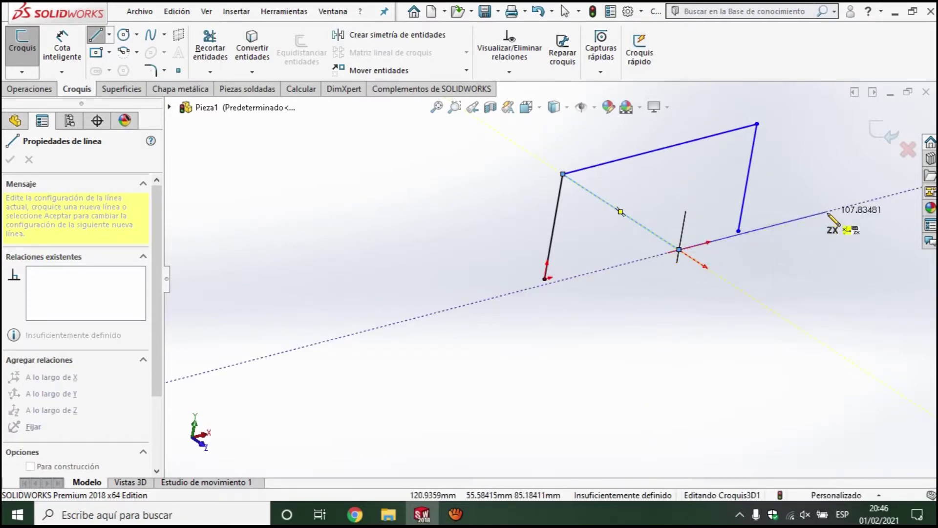
left_click(845, 207)
left_click(757, 124)
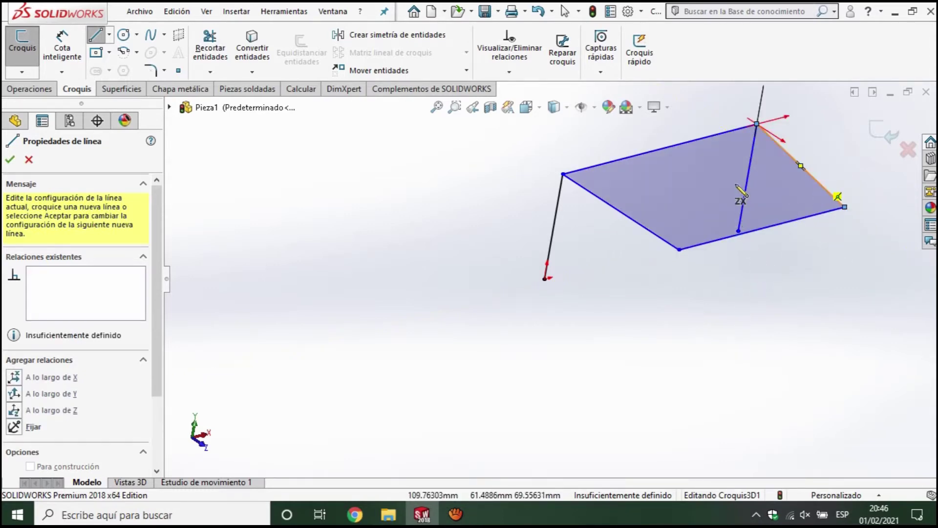
Add vertical leg lines down from the front and right-hand corners of the top frame
mouse_move(727, 263)
middle_mouse_down()
mouse_move(687, 289)
mouse_move(670, 286)
middle_mouse_up()
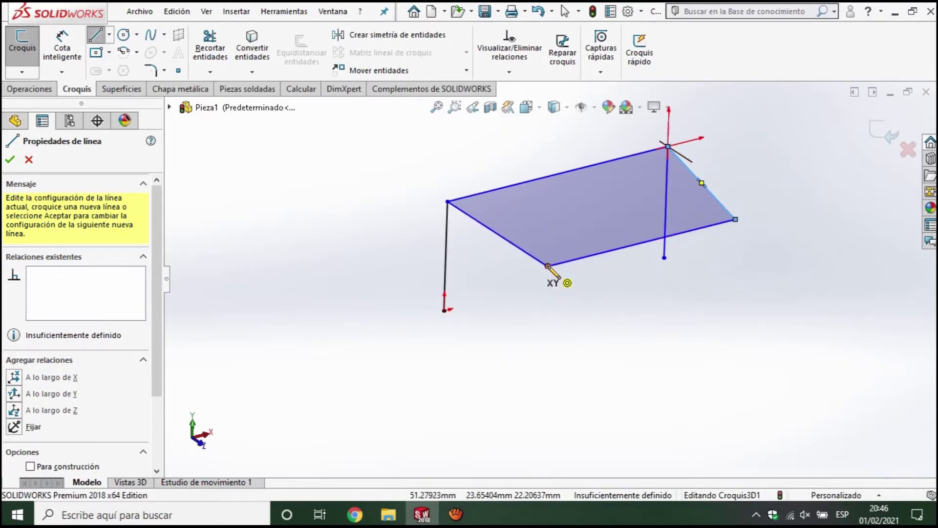
left_click(548, 266)
left_click(545, 361)
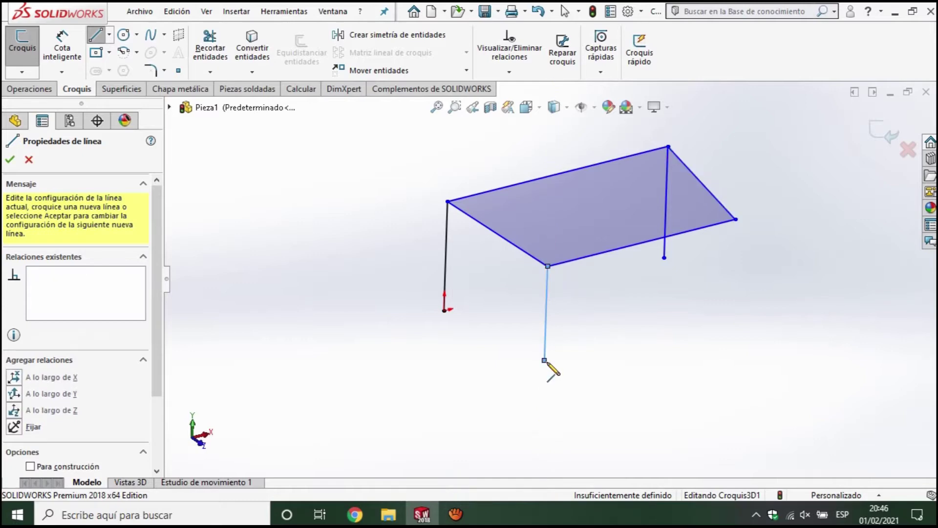
key("Escape")
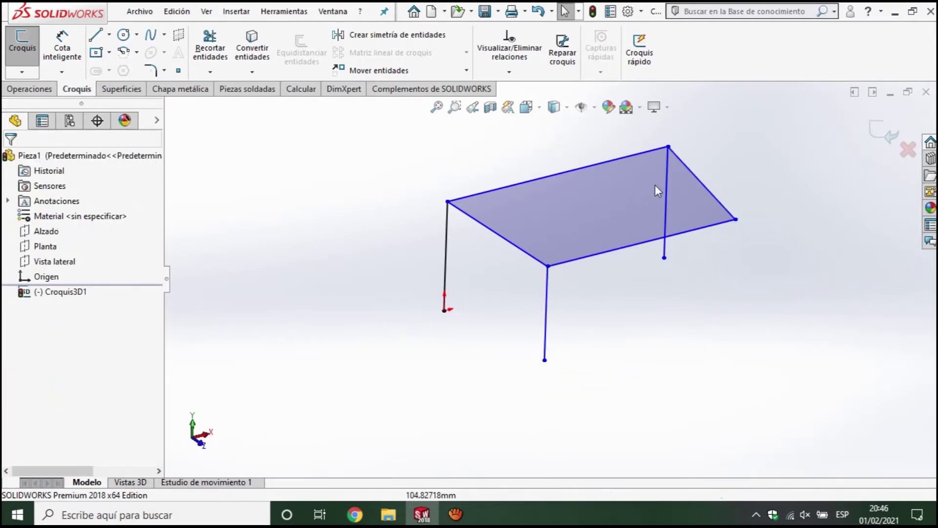
key("l")
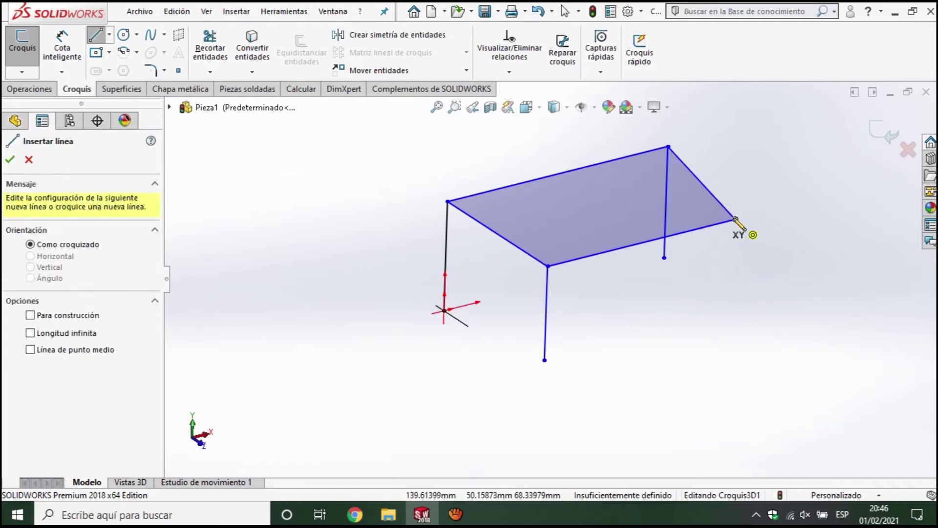
left_click(735, 220)
left_click(732, 337)
key("Escape")
mouse_move(669, 408)
middle_mouse_down()
mouse_move(638, 413)
mouse_move(647, 446)
mouse_move(519, 312)
middle_mouse_up()
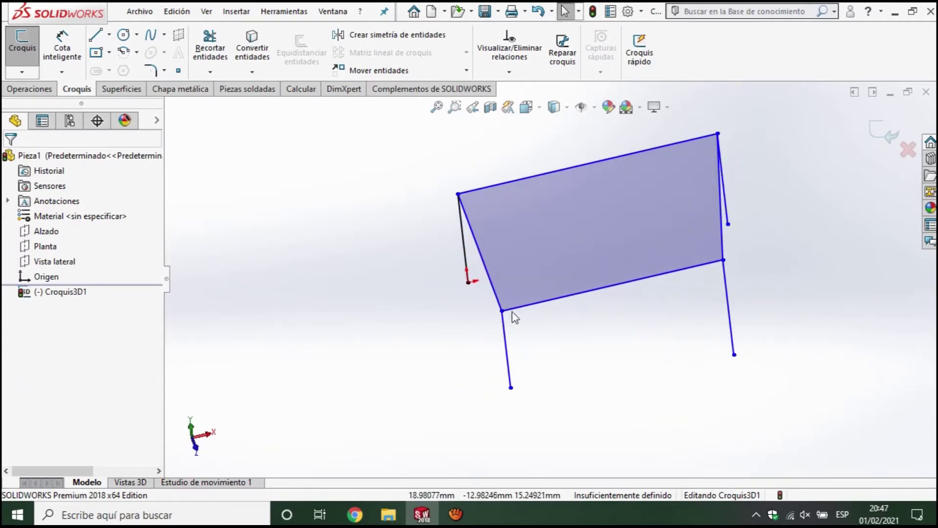
left_click(62, 49)
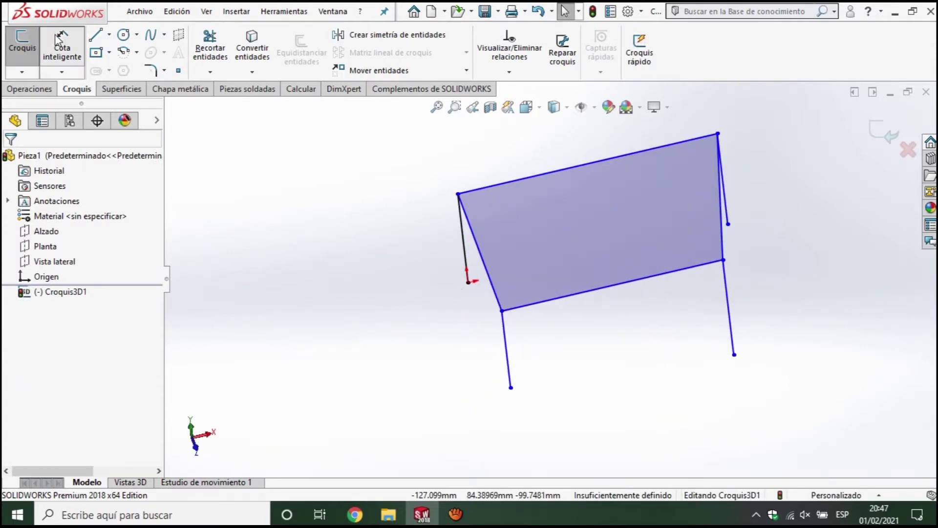
Dimension the top frame's side edge to 750 mm and front edge to 2000 mm
left_click(489, 281)
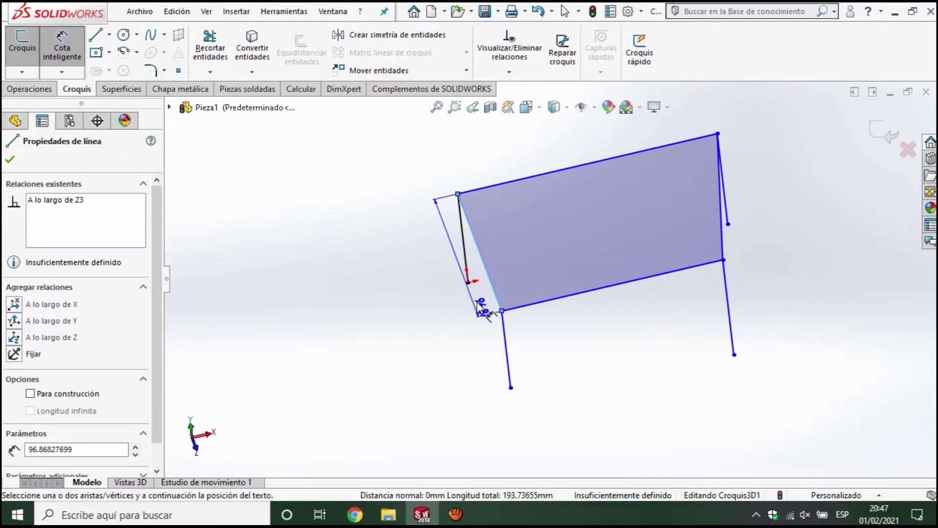
left_click(428, 312)
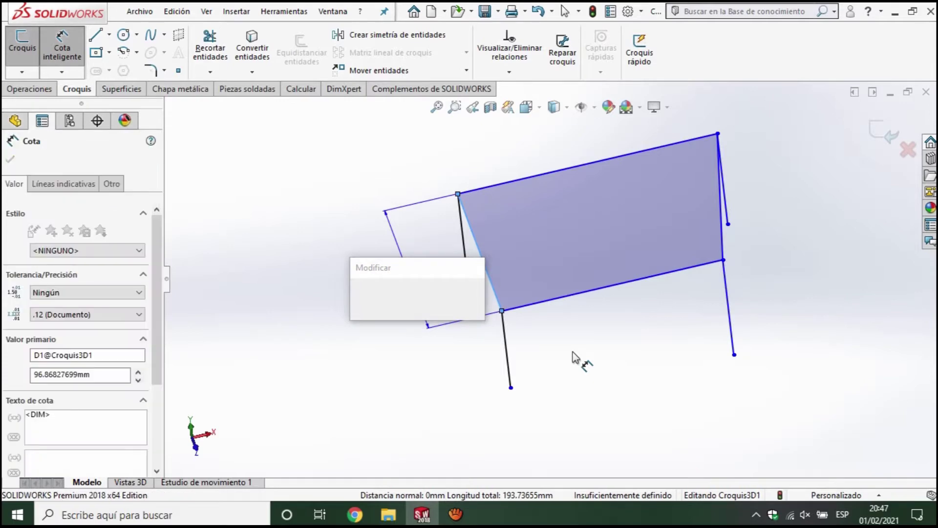
type("750")
key("Return")
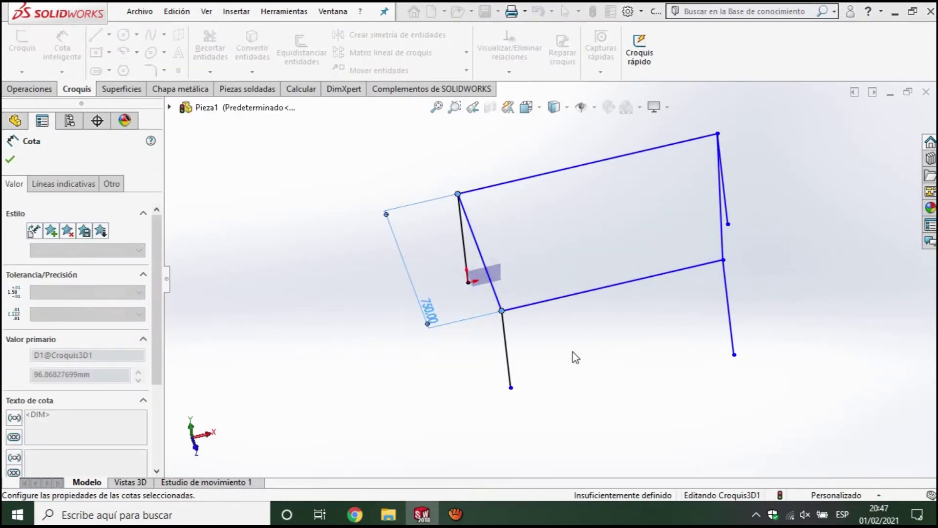
left_click(627, 285)
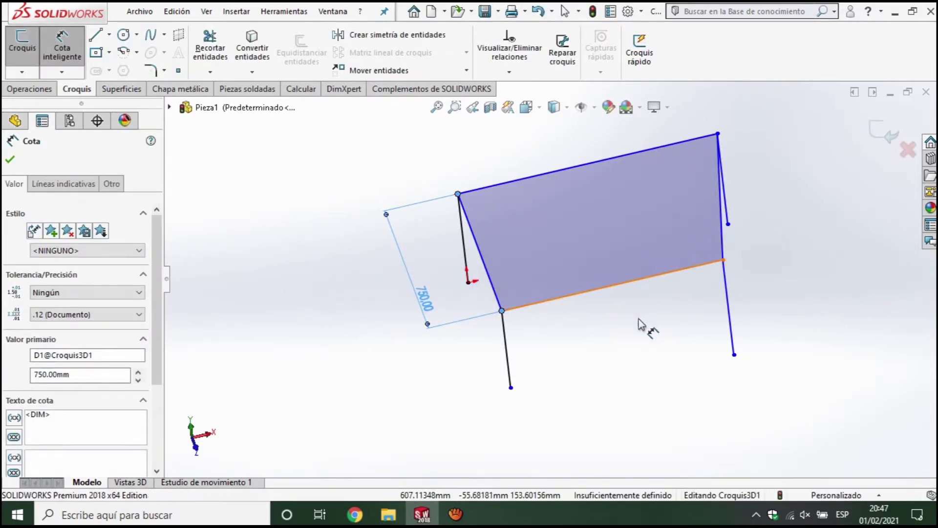
left_click(640, 338)
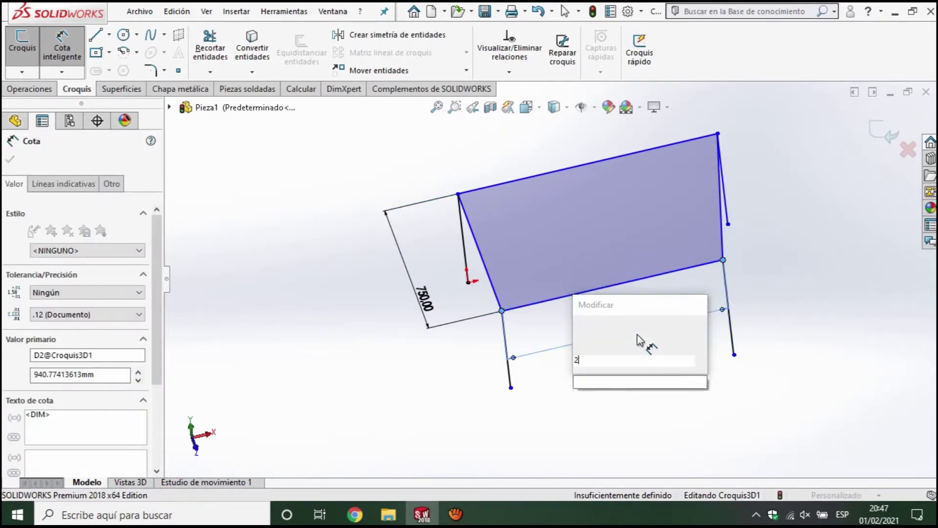
type("2000")
key("Return")
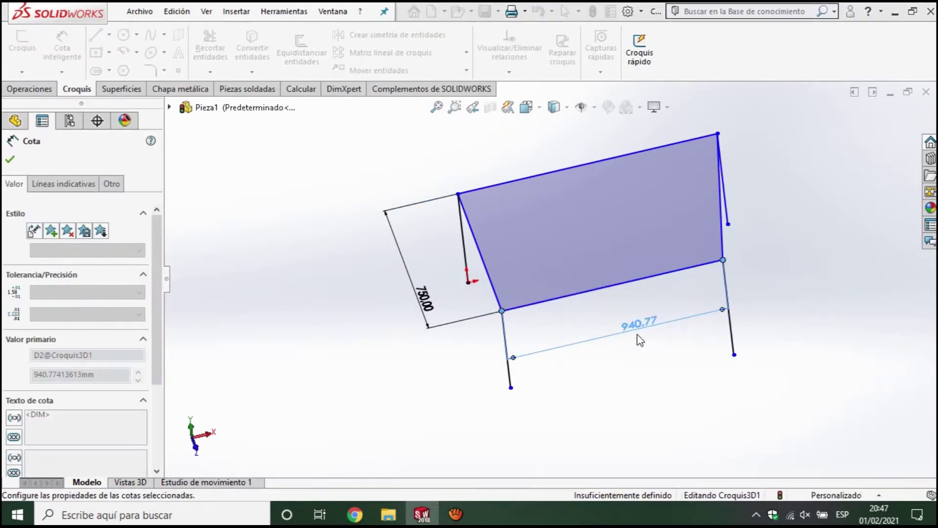
Dimension the front leg to a height of 950 mm
key("z")
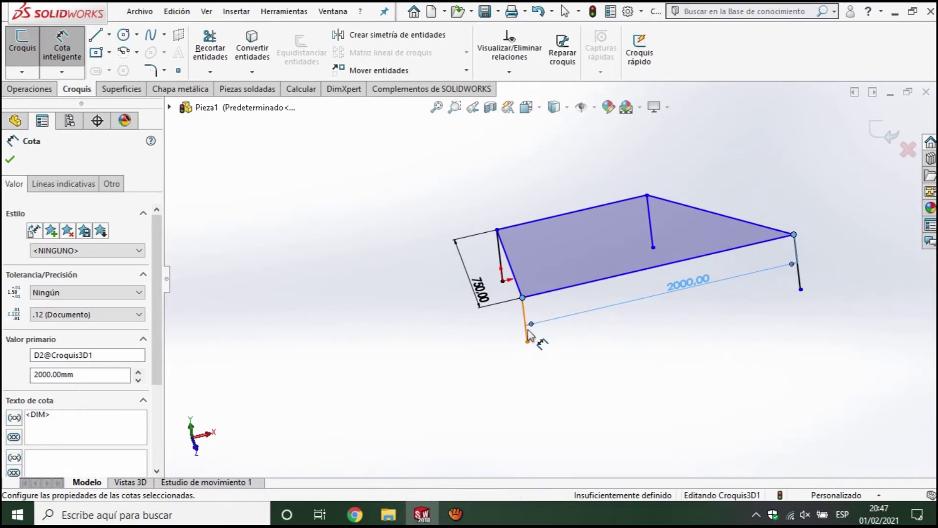
left_click(525, 323)
left_click(480, 351)
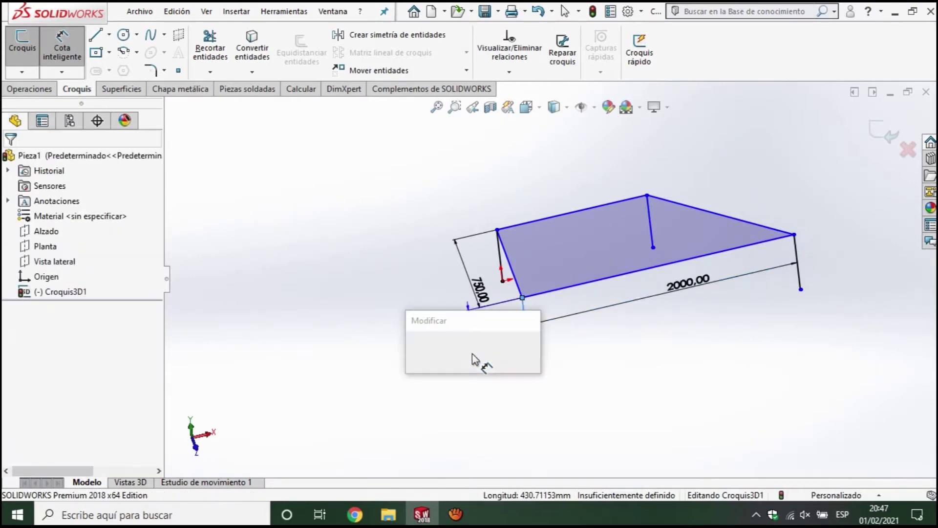
type("950")
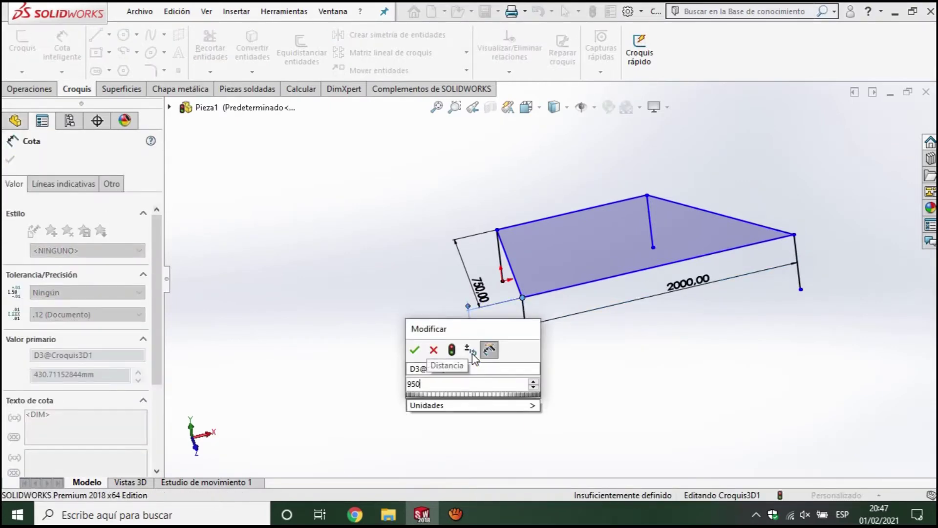
key("Return")
middle_click_drag(746, 346, 569, 271)
key("Escape")
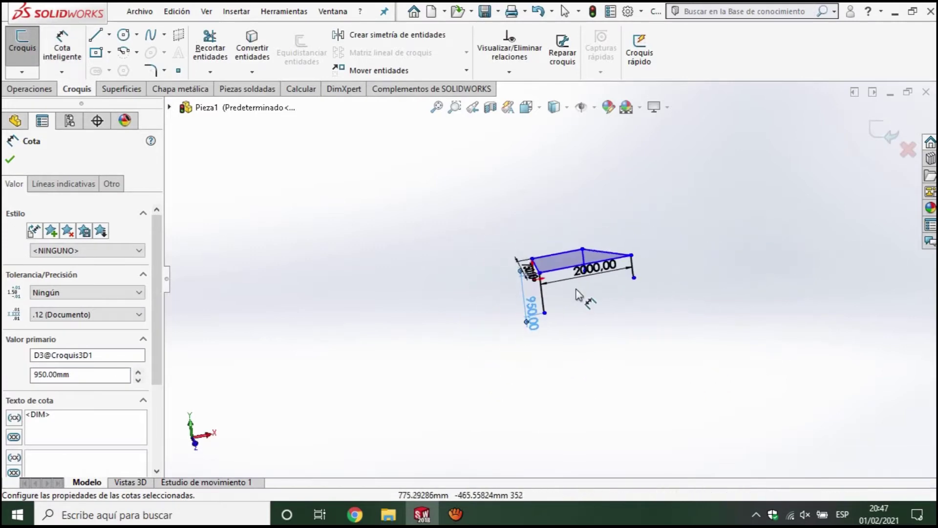
scroll(569, 270, "down", 3)
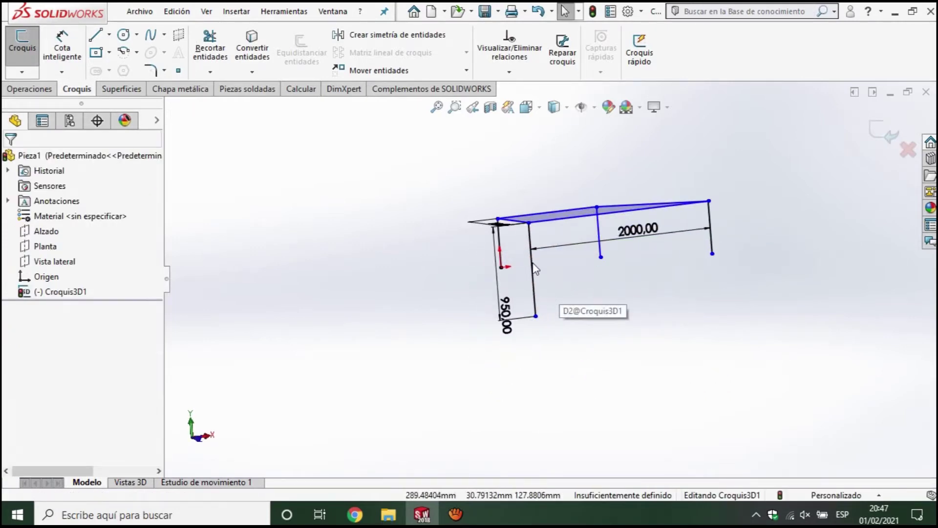
Make the two front legs equal in length with an Igual relation
left_click(533, 273)
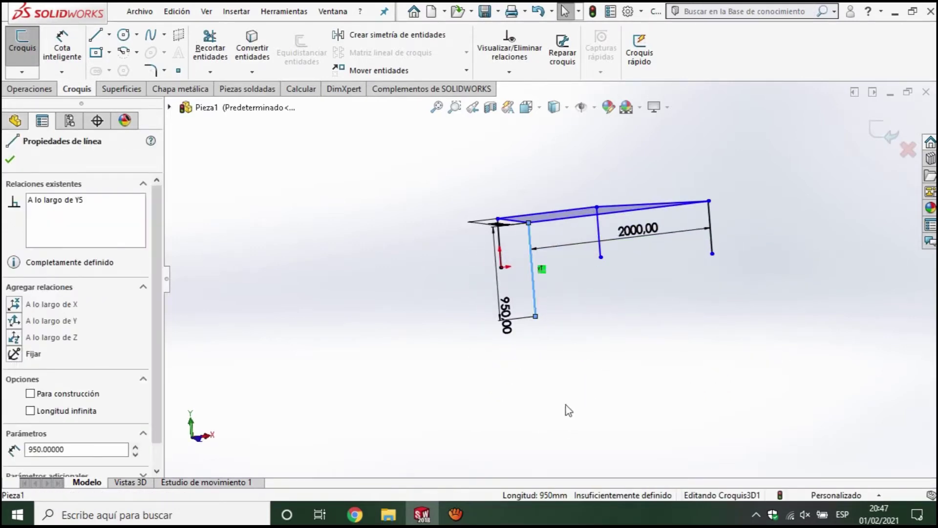
left_click(501, 247)
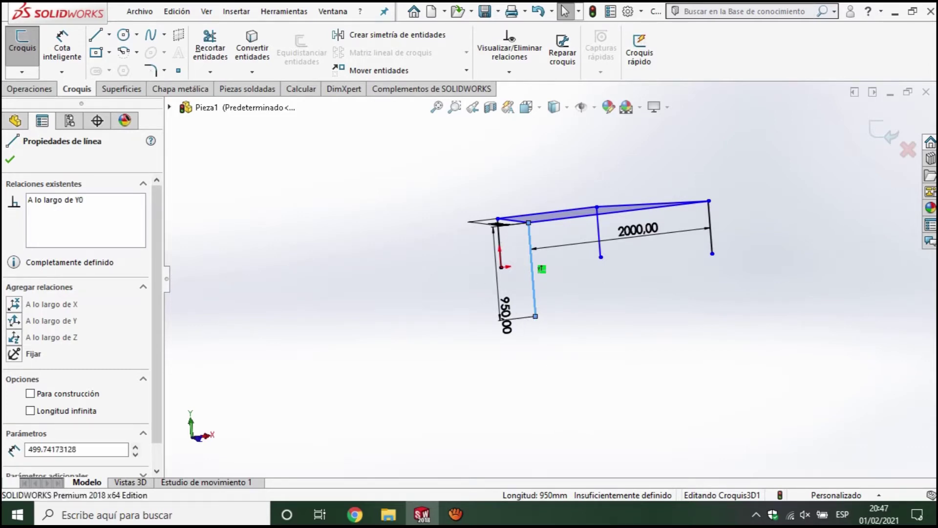
left_click(500, 254, "ctrl")
scroll(162, 381, "down", 3)
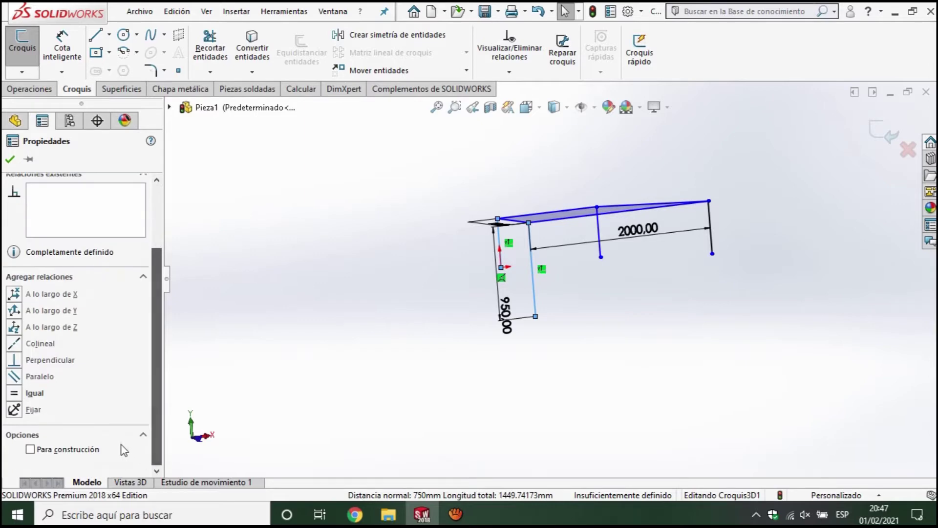
left_click(14, 395)
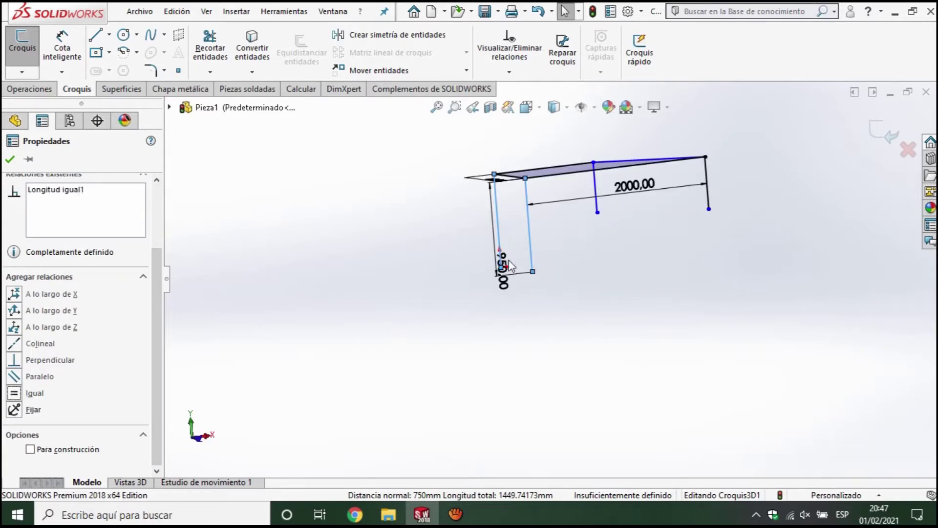
scroll(627, 266, "down", 3)
Make the middle and far-right legs equal to the 950 mm front leg
left_click(448, 206)
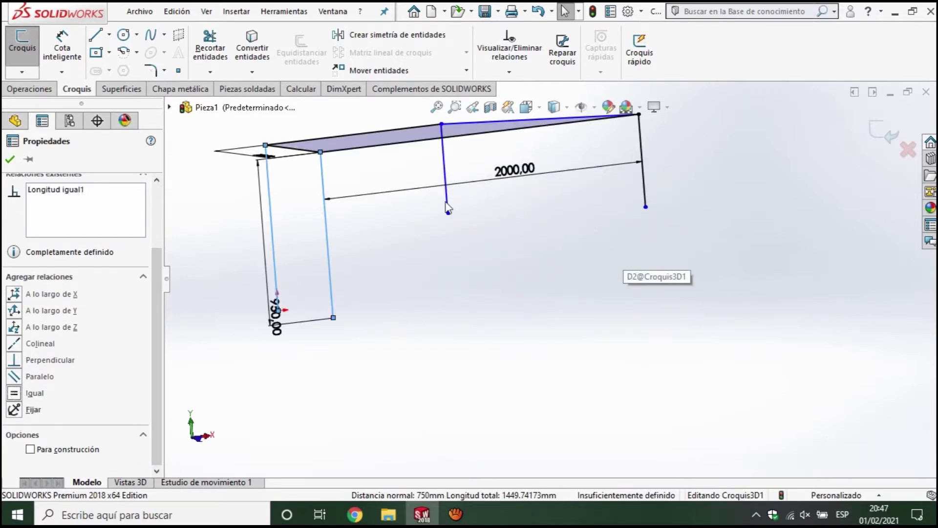
left_click(330, 269, "ctrl")
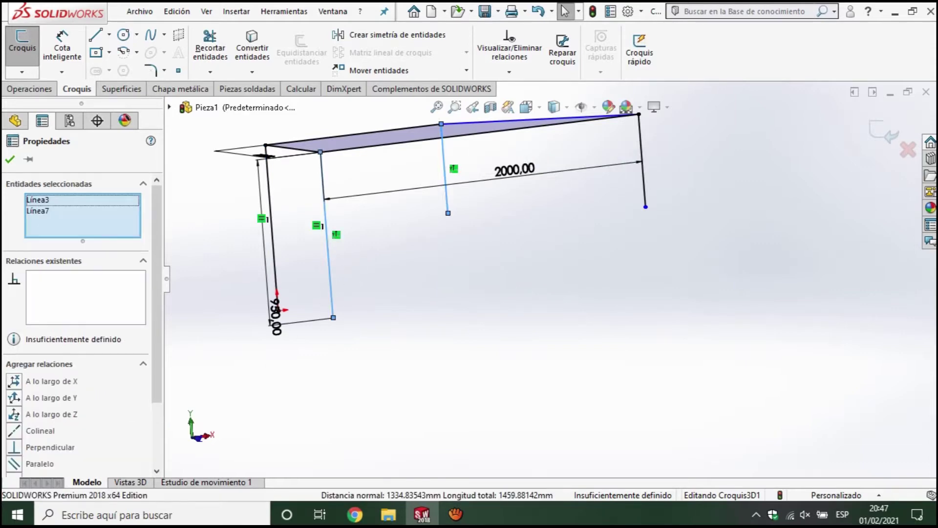
left_click(168, 338)
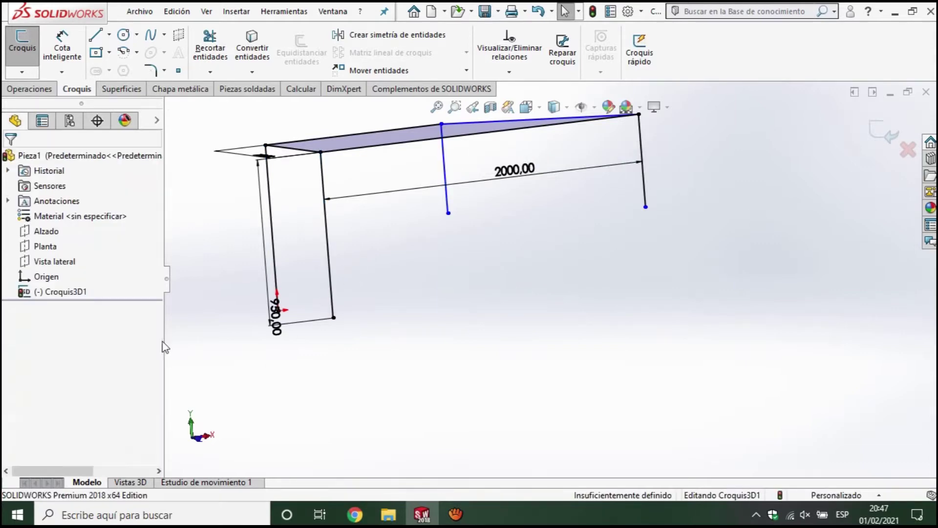
left_click(328, 250)
left_click(447, 193, "ctrl")
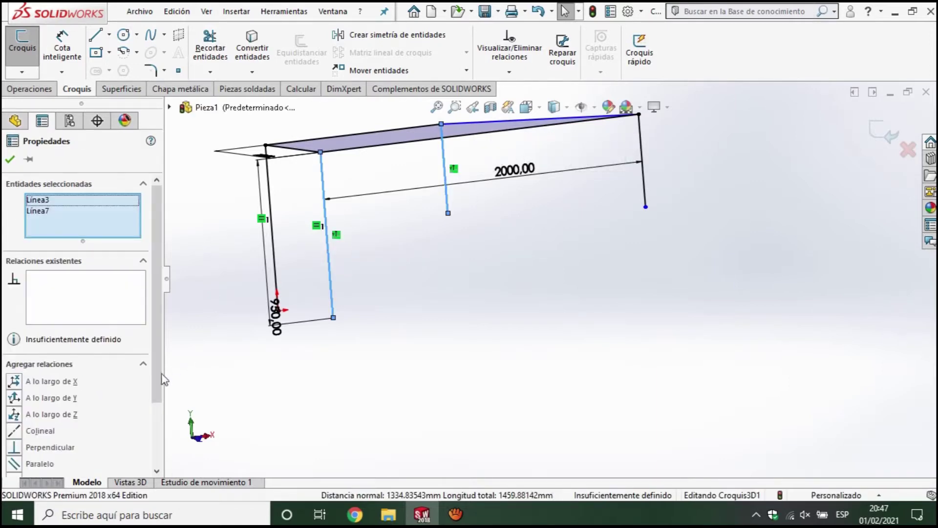
scroll(164, 380, "down", 3)
left_click(15, 393)
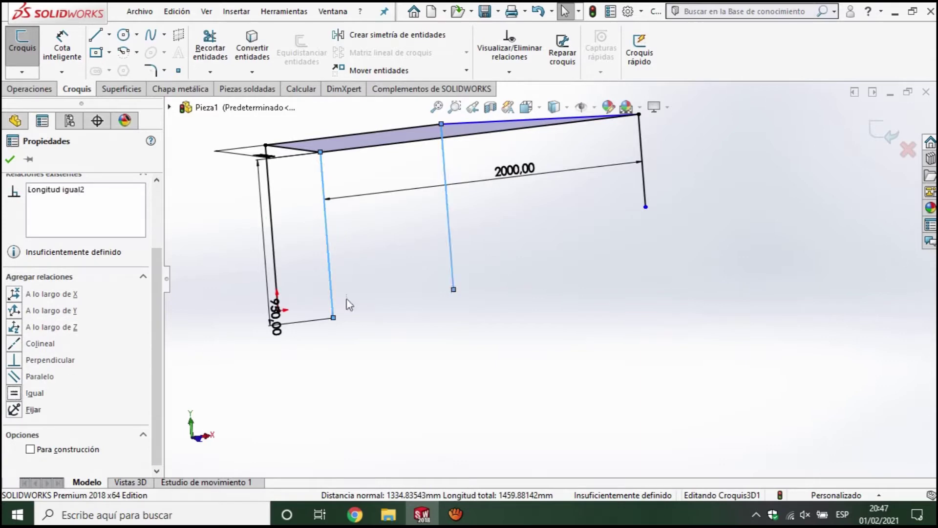
left_click(445, 216, "ctrl")
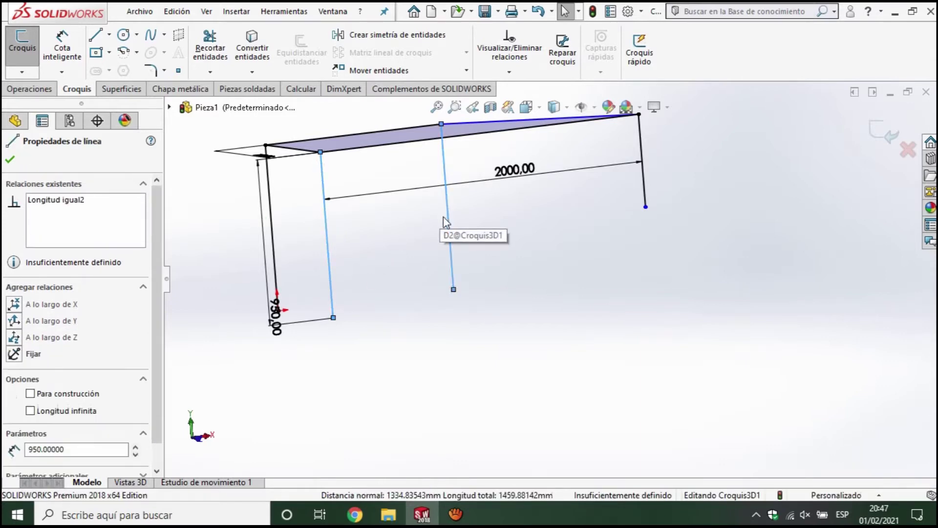
left_click(646, 200, "ctrl")
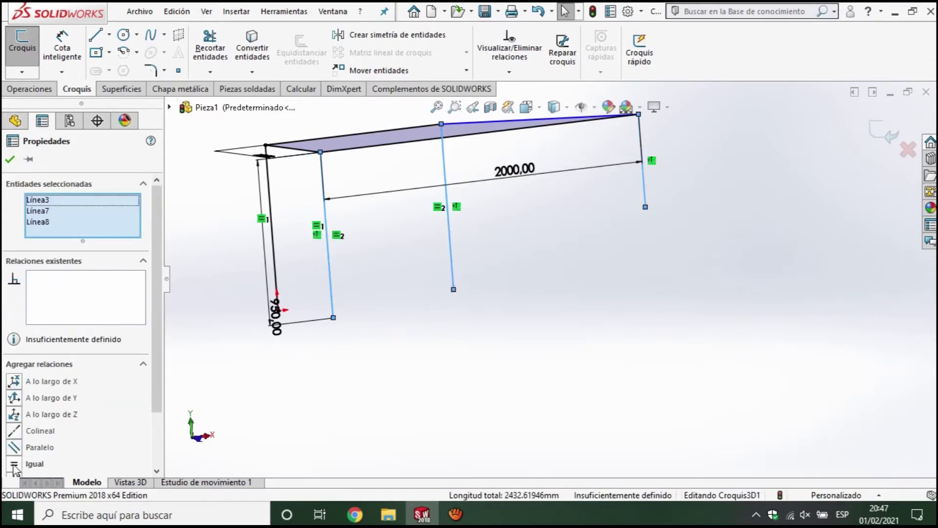
left_click(15, 465)
Make the opposite top edges equal to fully define the rectangle, then exit the sketch
scroll(425, 353, "up", 2)
mouse_move(458, 294)
middle_mouse_down()
mouse_move(446, 408)
mouse_move(481, 308)
mouse_move(443, 245)
middle_mouse_up()
scroll(482, 308, "down", 3)
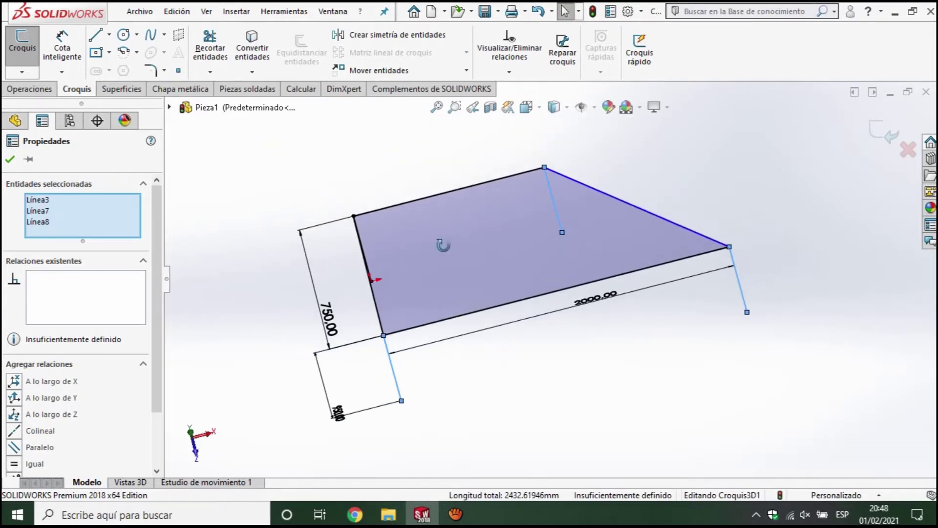
left_click(430, 196)
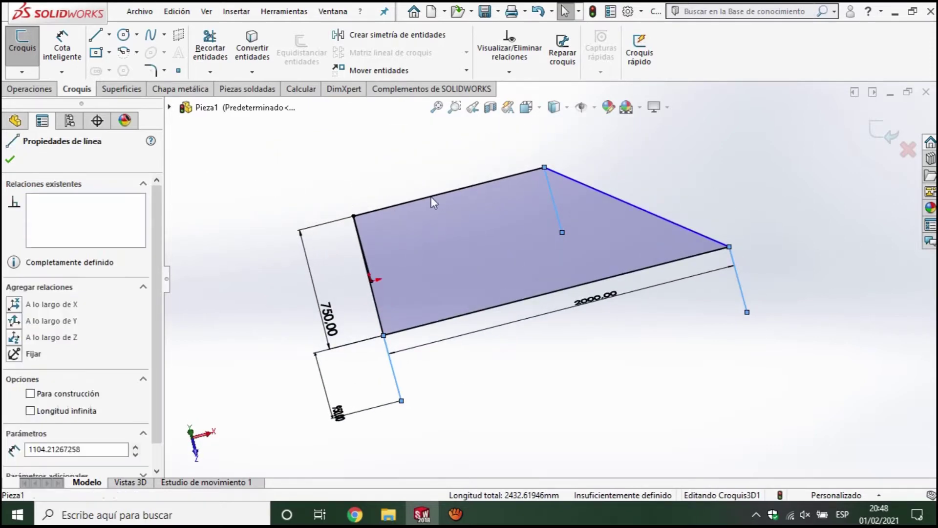
left_click(458, 317, "ctrl")
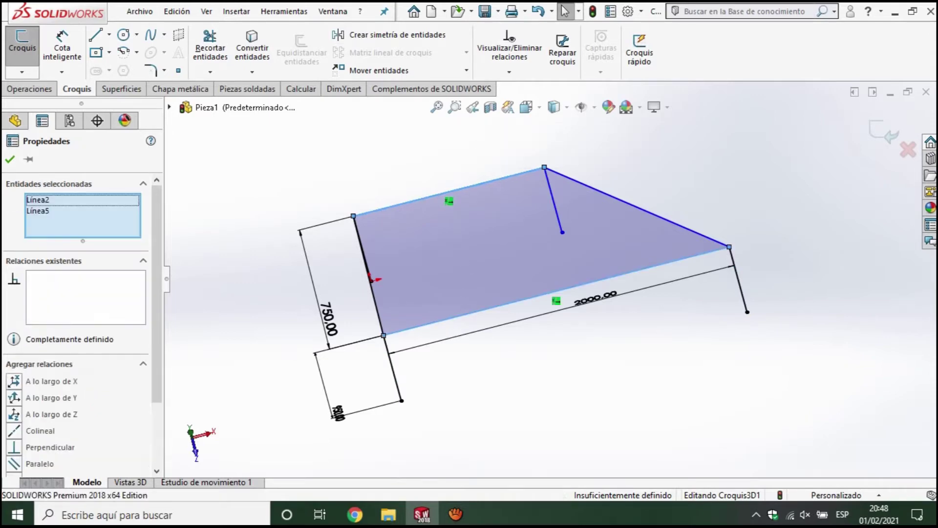
left_click(16, 475)
left_click(757, 253)
mouse_move(758, 254)
middle_mouse_down()
mouse_move(746, 213)
mouse_move(758, 192)
mouse_move(667, 239)
mouse_move(597, 255)
mouse_move(563, 319)
mouse_move(565, 256)
mouse_move(570, 336)
middle_mouse_up()
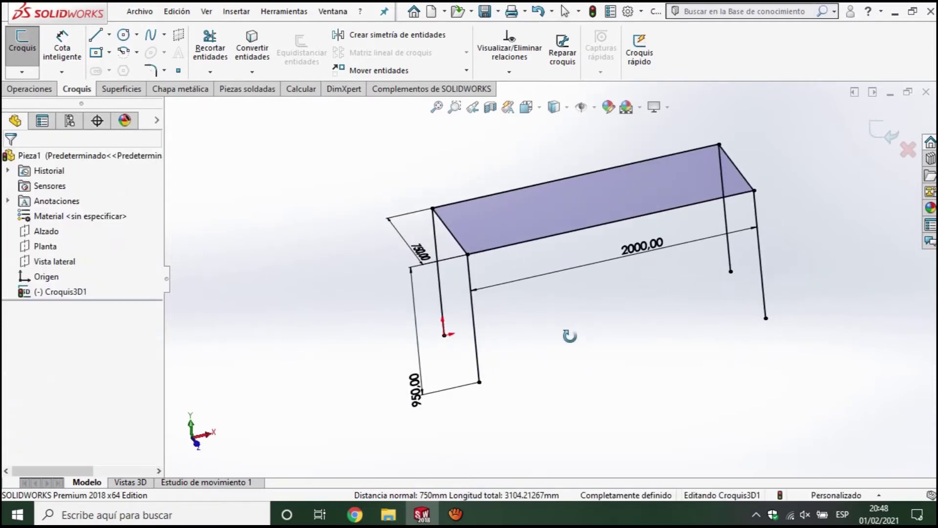
left_click(877, 131)
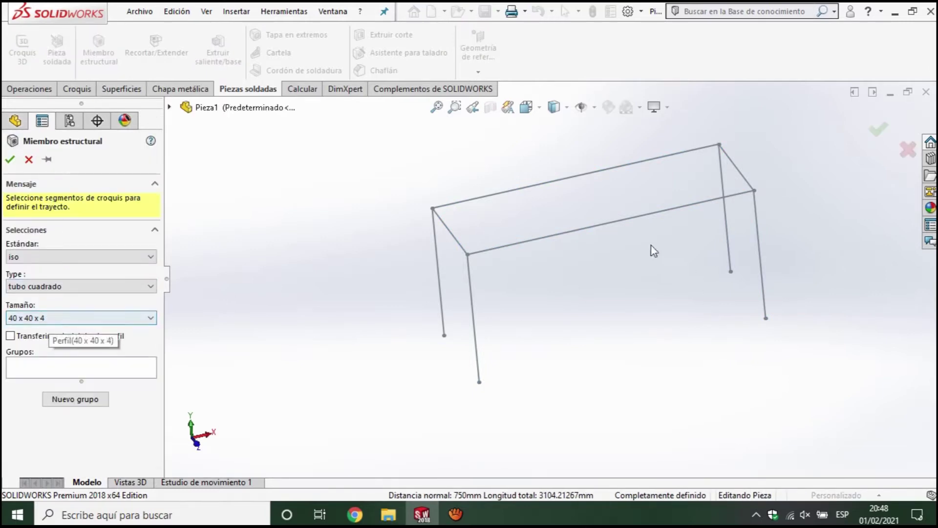
Select the four top-frame edges as the first 40 x 40 x 4 square tube group
left_click(447, 229)
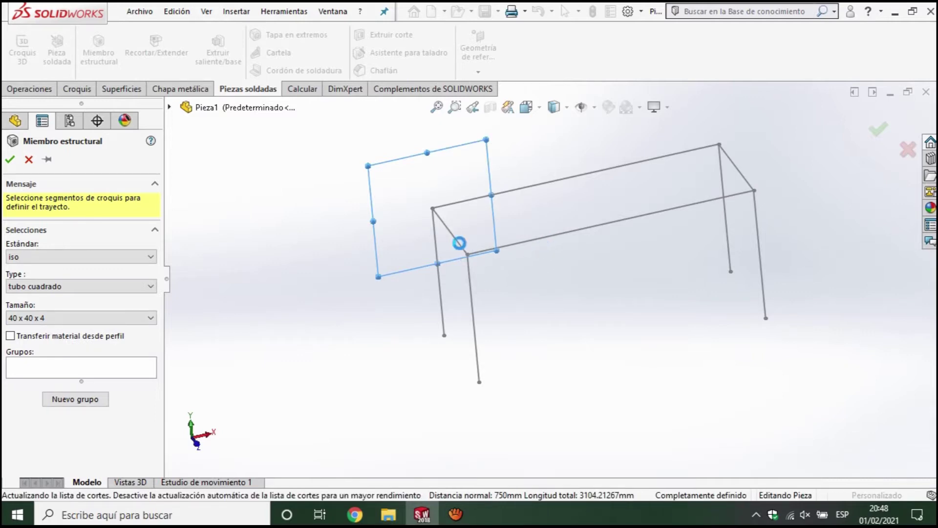
left_click(511, 246)
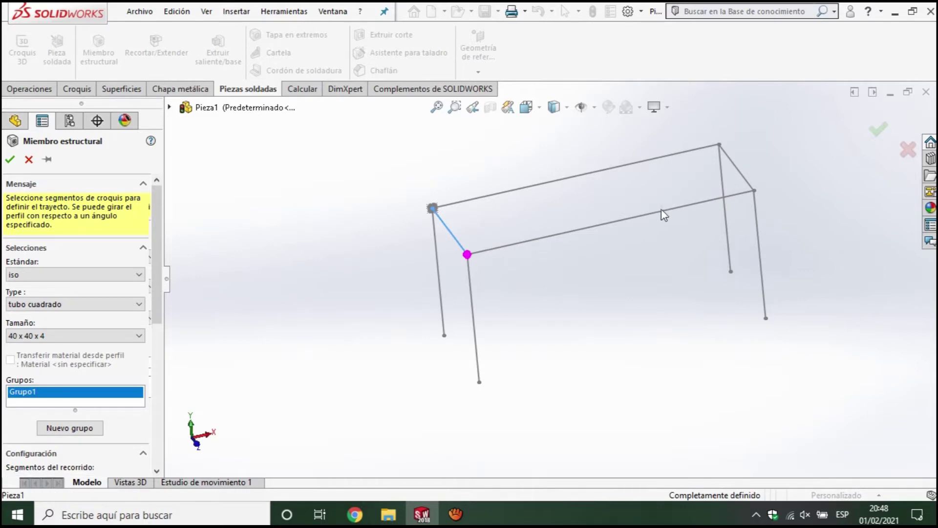
left_click(770, 170)
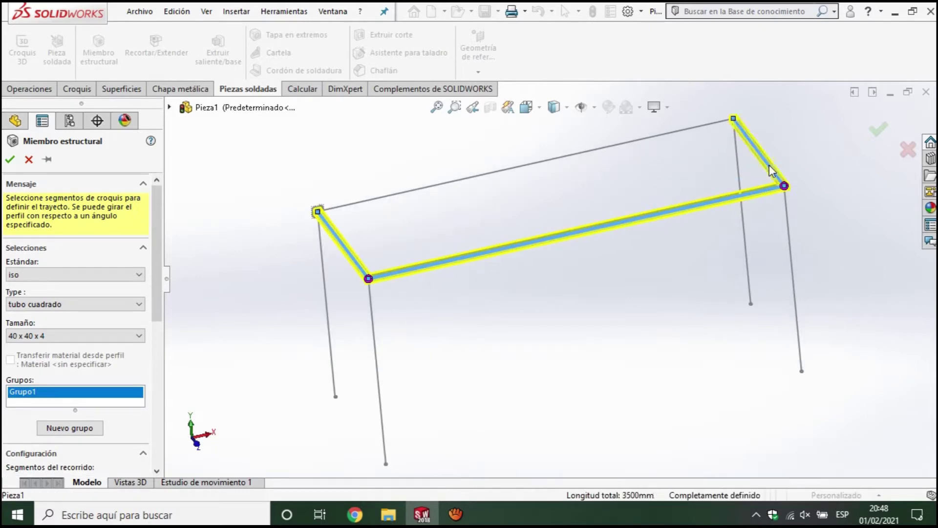
left_click(634, 146)
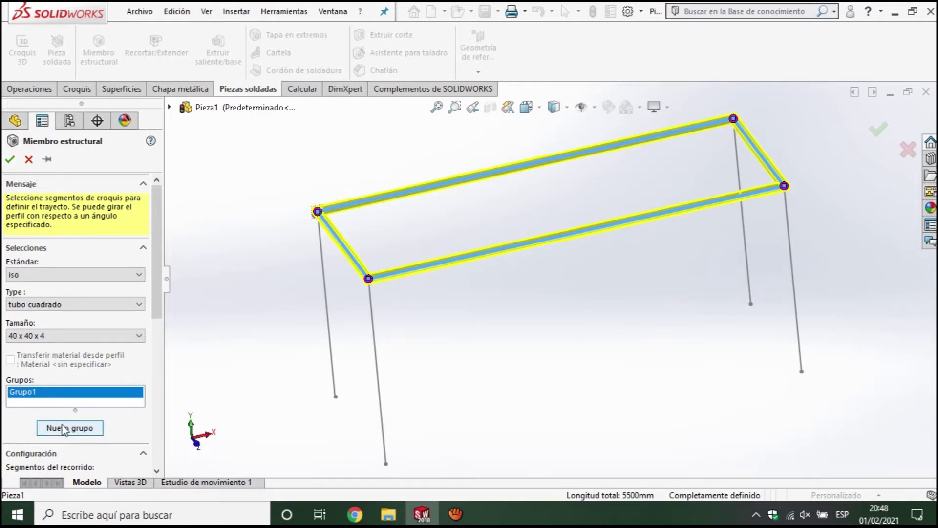
Add the four legs as Grupo2 and create the square tube members
left_click(62, 430)
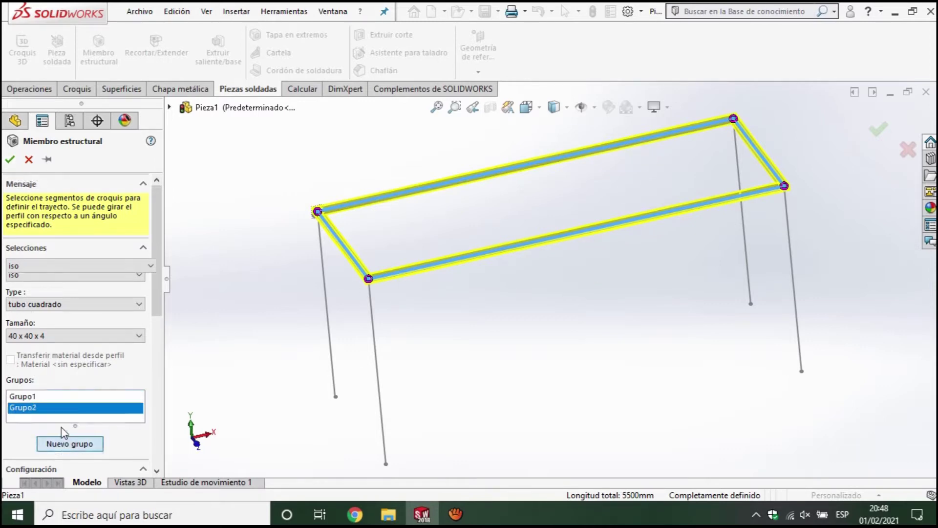
left_click(327, 298)
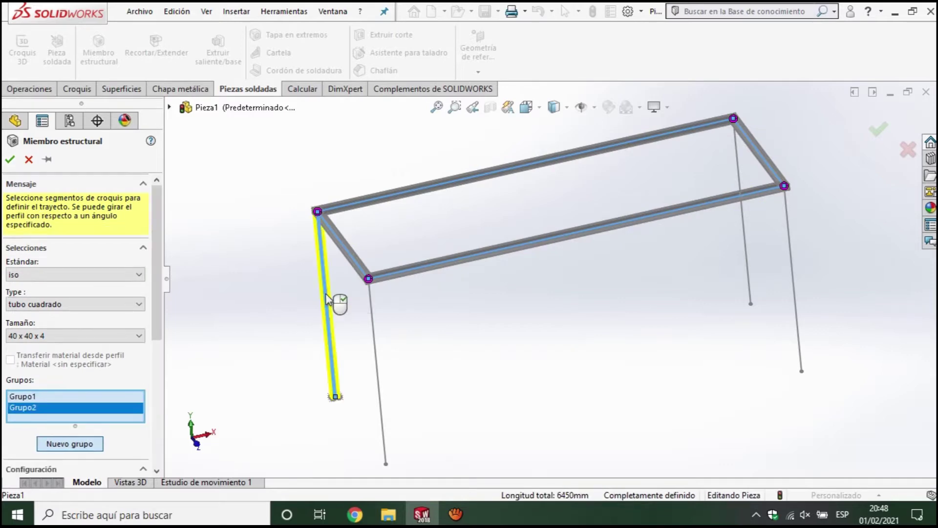
left_click(377, 359)
left_click(751, 255)
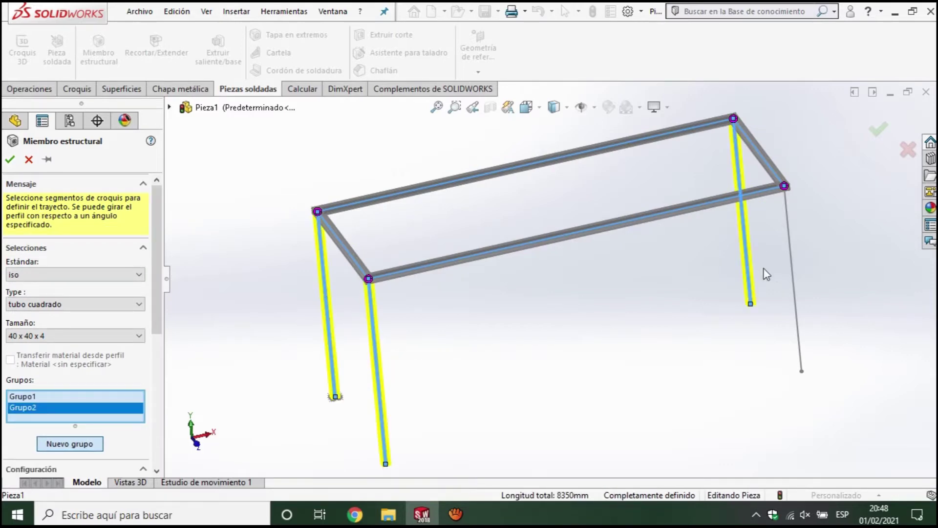
left_click(792, 274)
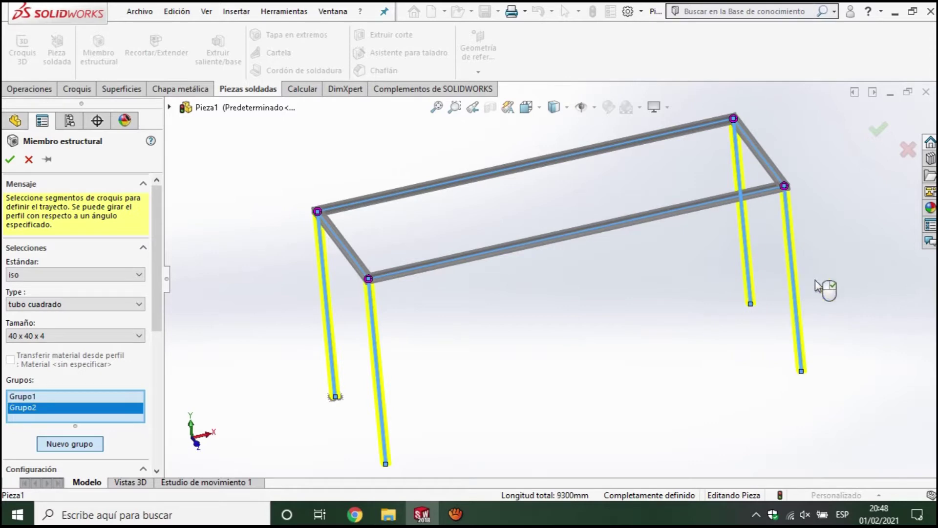
left_click(11, 161)
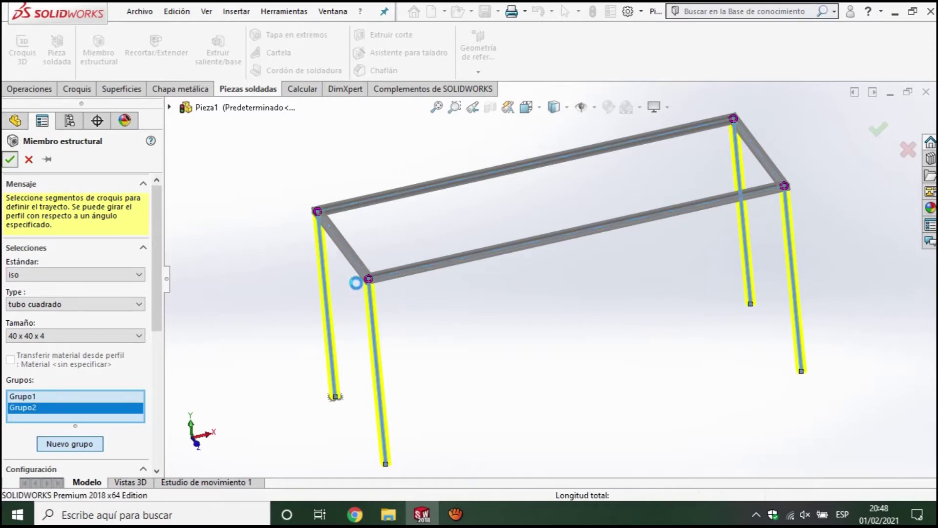
scroll(376, 282, "down", 3)
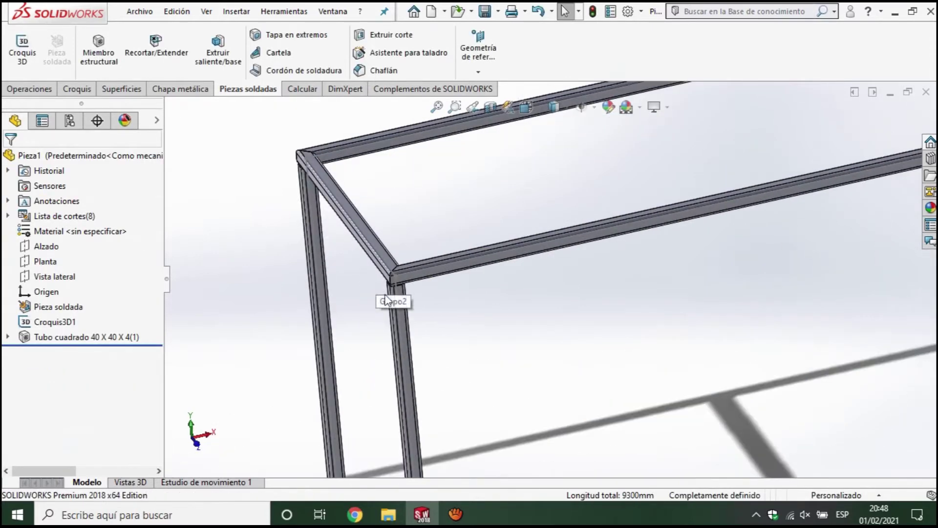
scroll(410, 285, "down", 3)
scroll(420, 248, "up", 3)
scroll(421, 256, "up", 3)
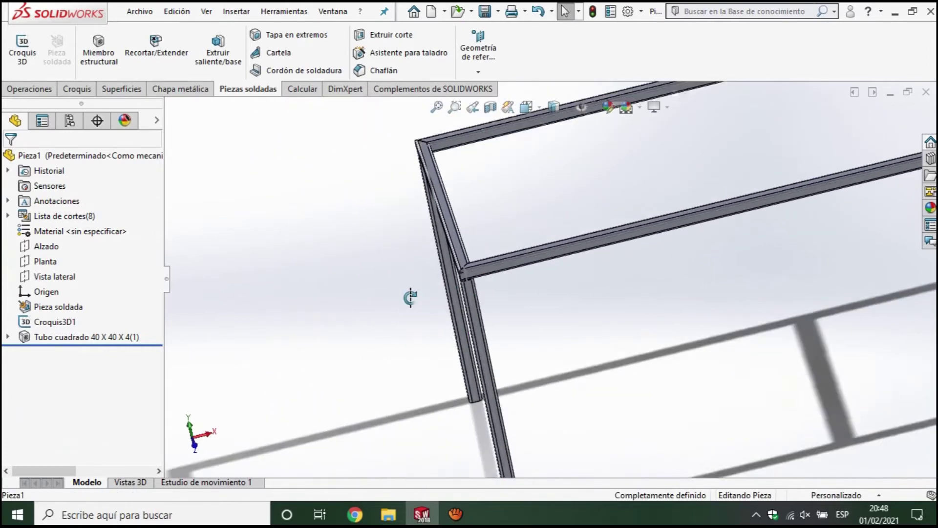
scroll(605, 262, "up", 2)
scroll(622, 373, "up", 3)
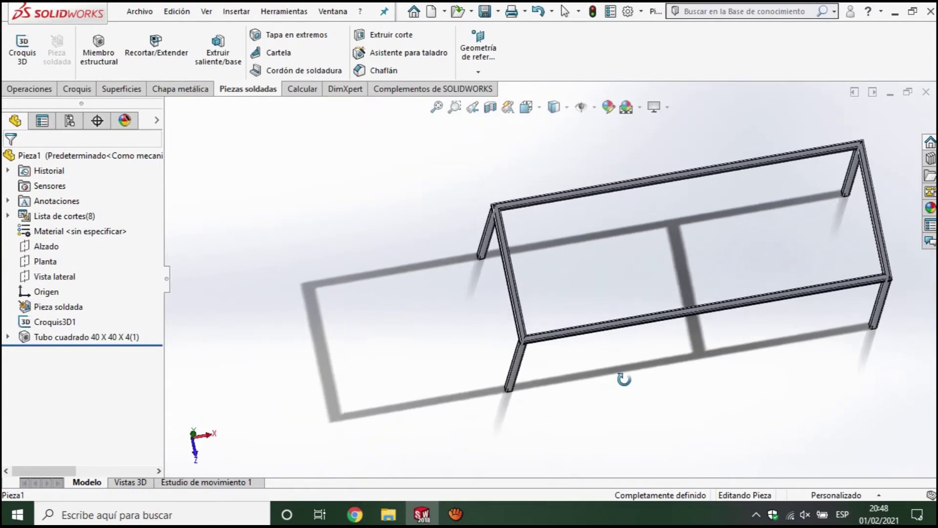
middle_click_drag(622, 377, 567, 288)
scroll(572, 273, "up", 2)
scroll(577, 257, "down", 2)
mouse_move(608, 312)
middle_mouse_down()
mouse_move(555, 251)
mouse_move(606, 313)
middle_mouse_up()
scroll(588, 295, "up", 2)
scroll(591, 289, "down", 3)
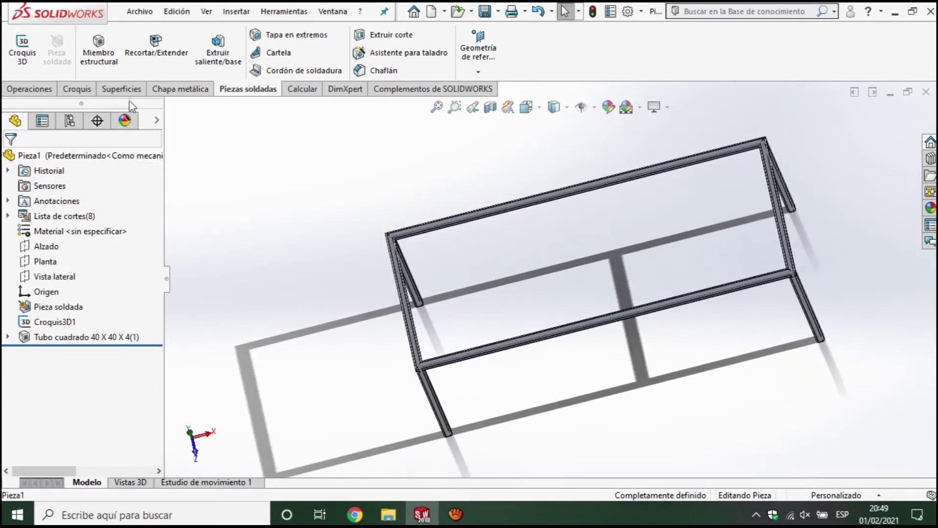
left_click(77, 93)
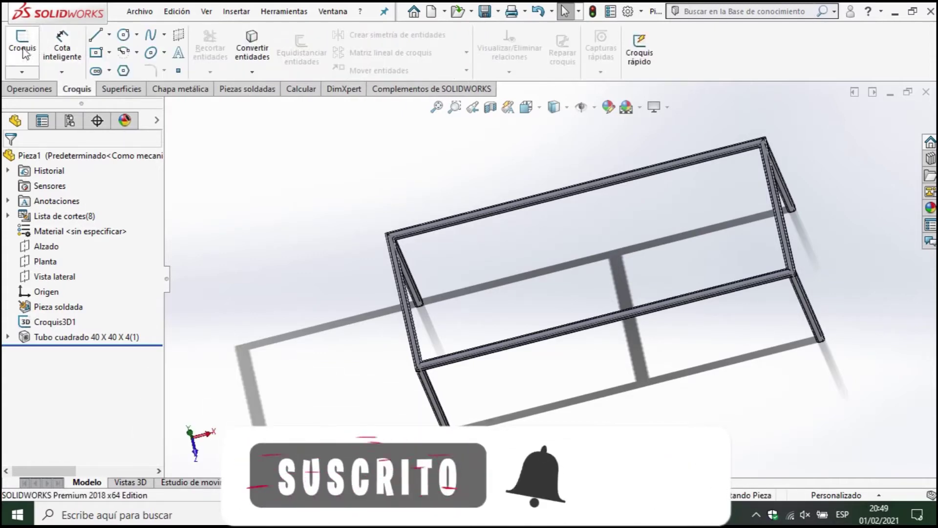
Start a new 3D sketch and draw a line across the top frame between the long rails
left_click(226, 93)
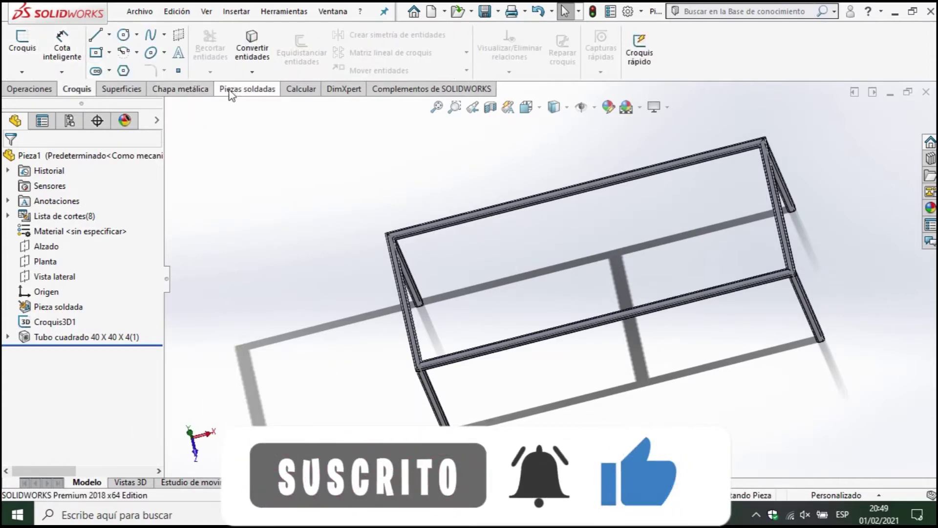
left_click(22, 46)
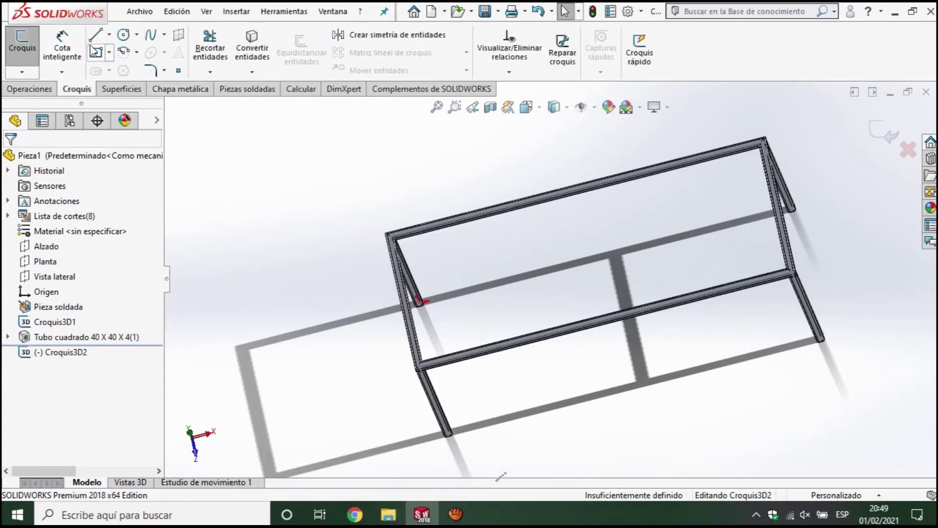
left_click(97, 40)
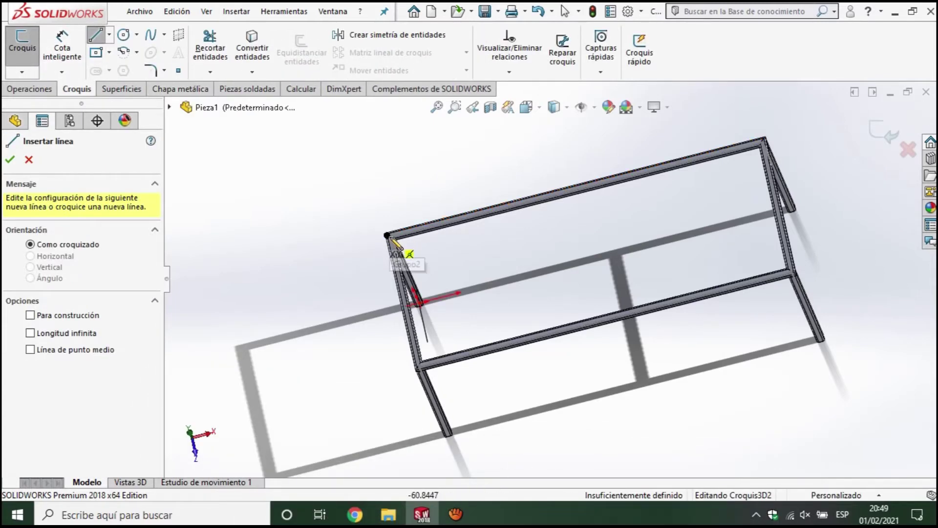
scroll(391, 239, "down", 2)
scroll(415, 257, "down", 2)
scroll(424, 247, "down", 2)
scroll(459, 270, "up", 2)
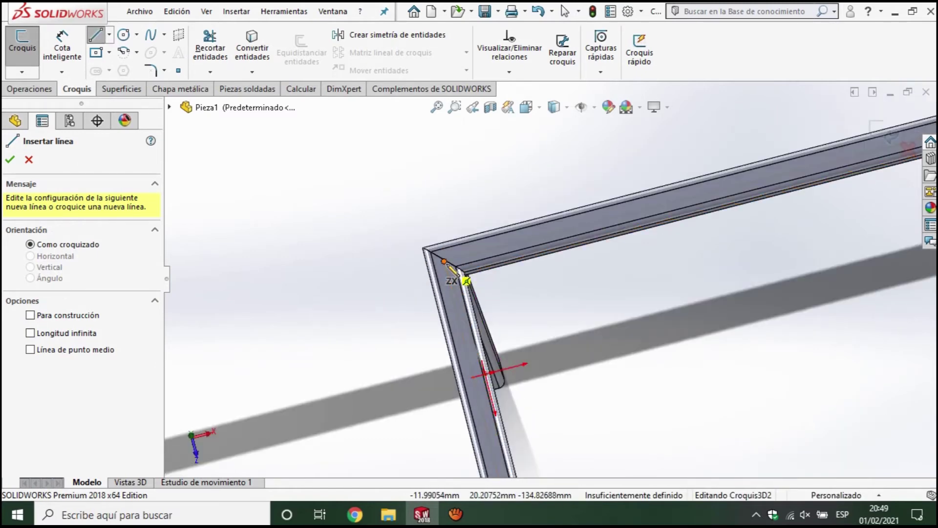
left_click(445, 262)
left_click(690, 205)
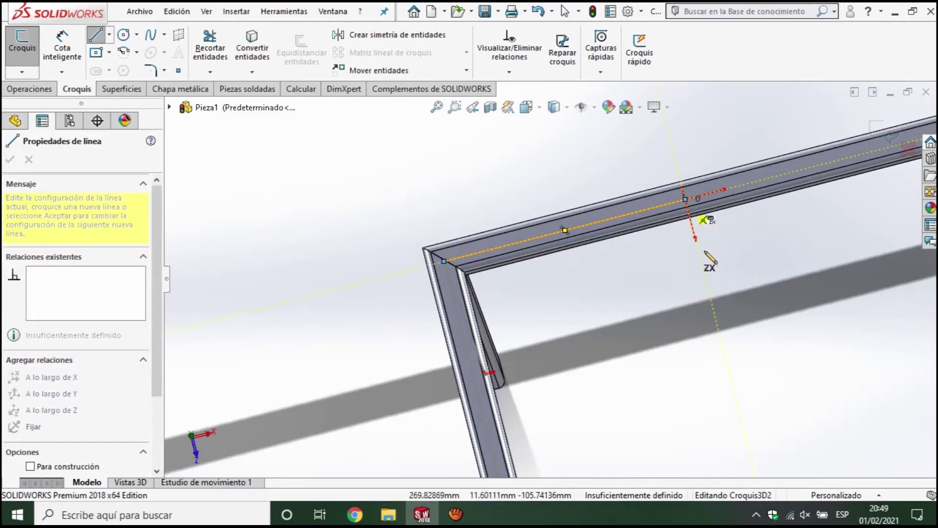
scroll(681, 304, "up", 2)
scroll(718, 386, "up", 1)
scroll(650, 368, "up", 1)
scroll(643, 363, "down", 2)
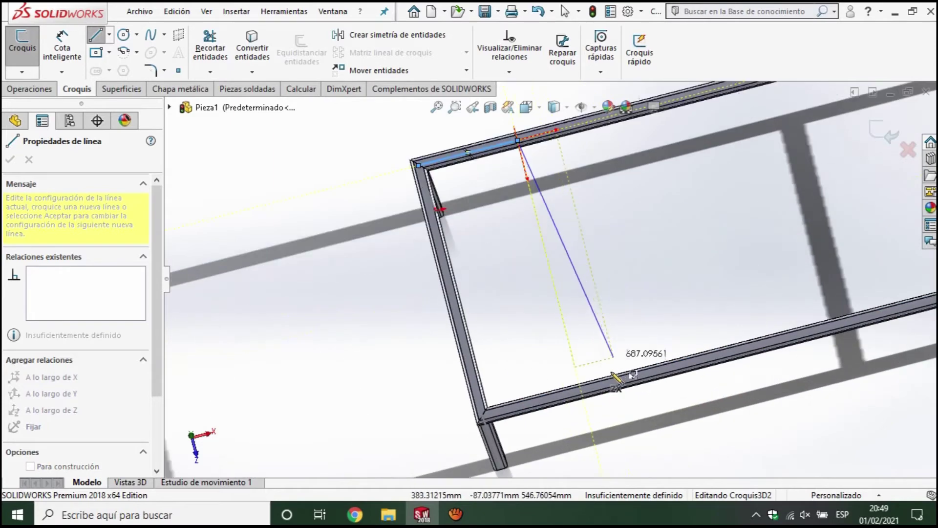
left_click(581, 391)
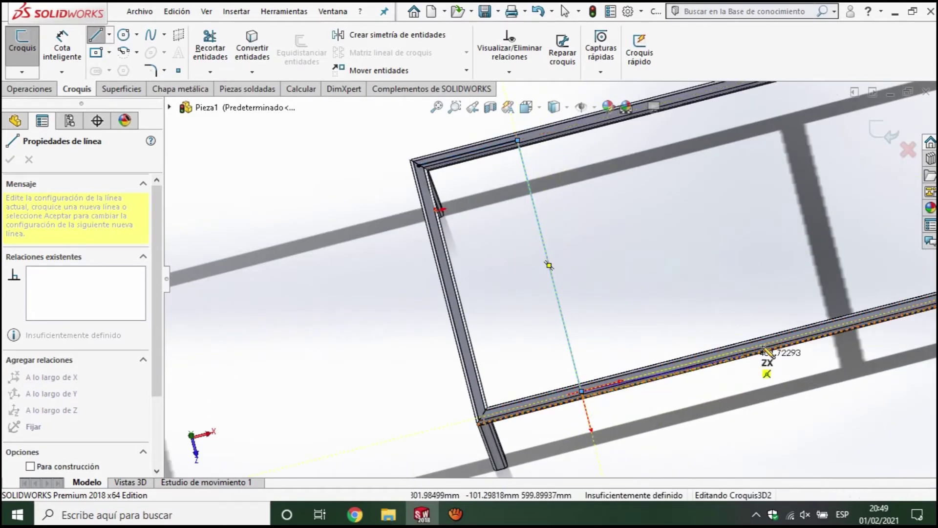
key("Escape")
key("Escape")
Dimension the cross line 500 mm from the frame corner
left_click(62, 49)
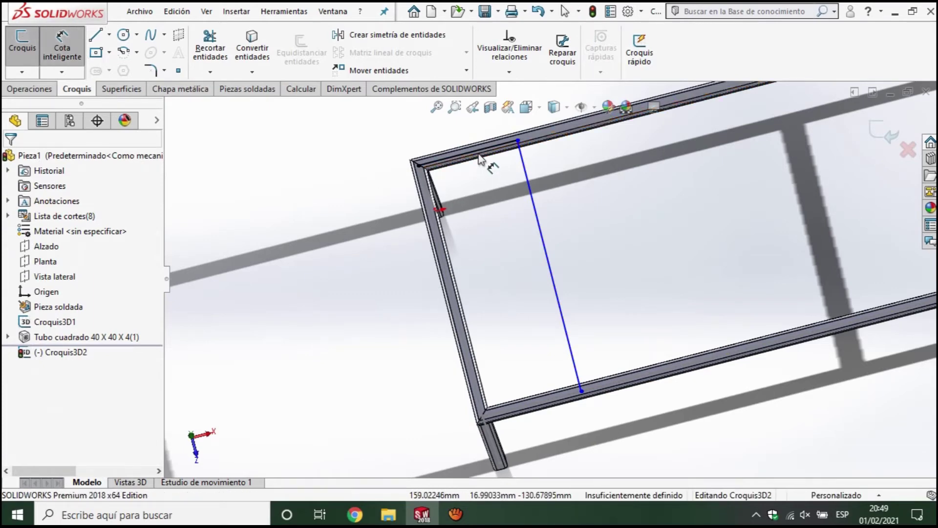
left_click(530, 191)
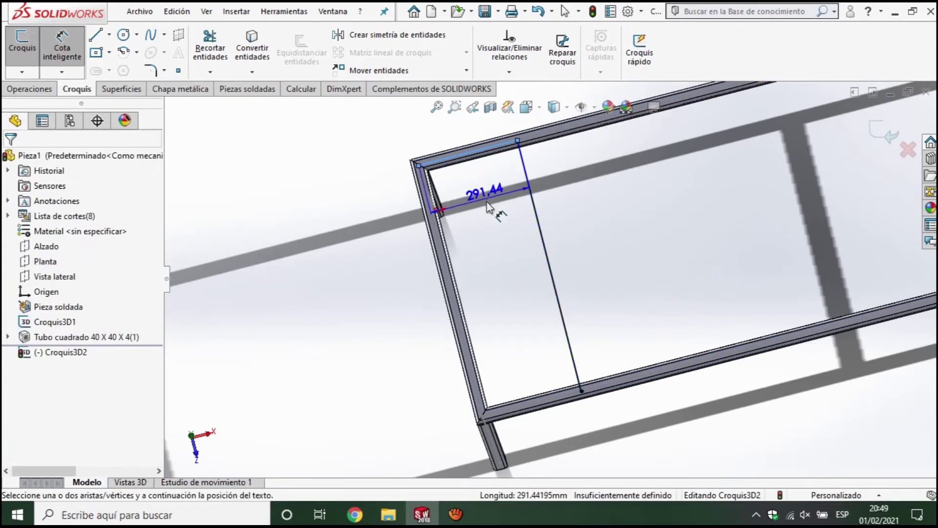
left_click(494, 209)
type("500")
key("Return")
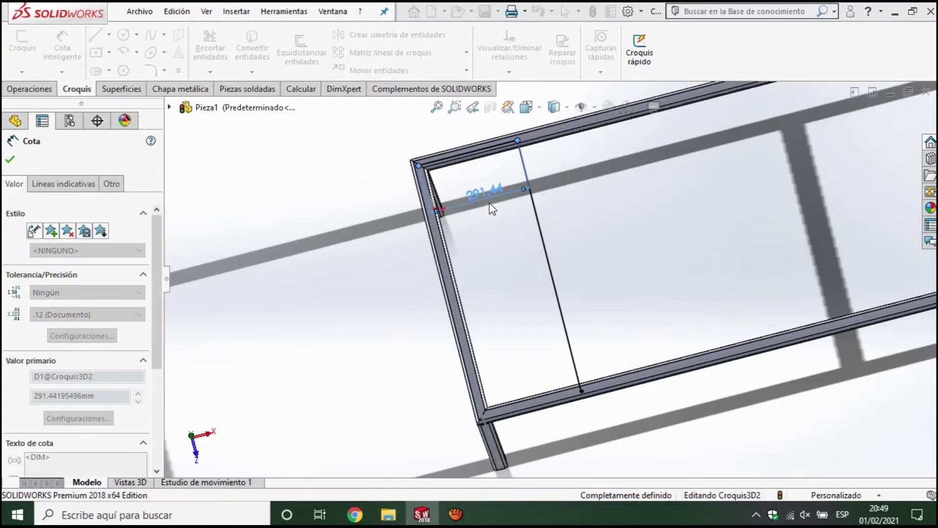
scroll(547, 277, "up", 5)
key("Escape")
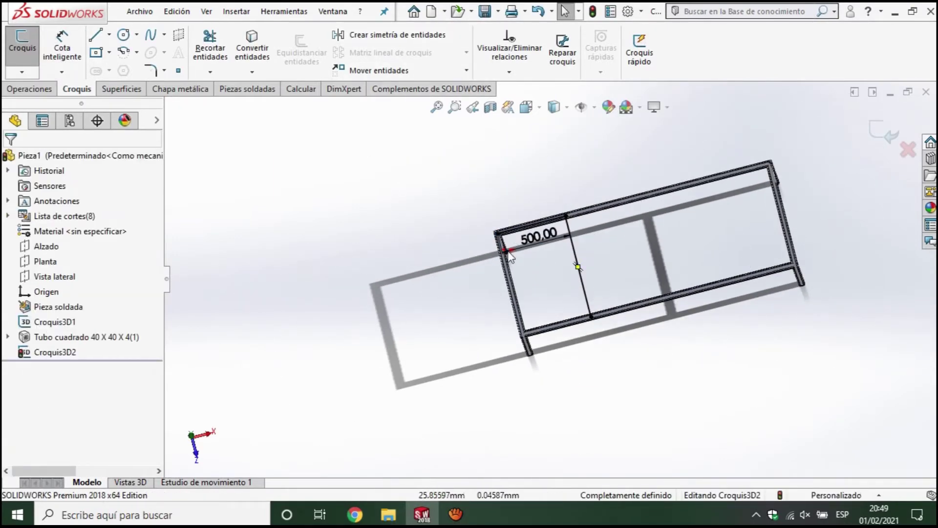
Delete the 500 mm dimension from the cross line
left_click(580, 269)
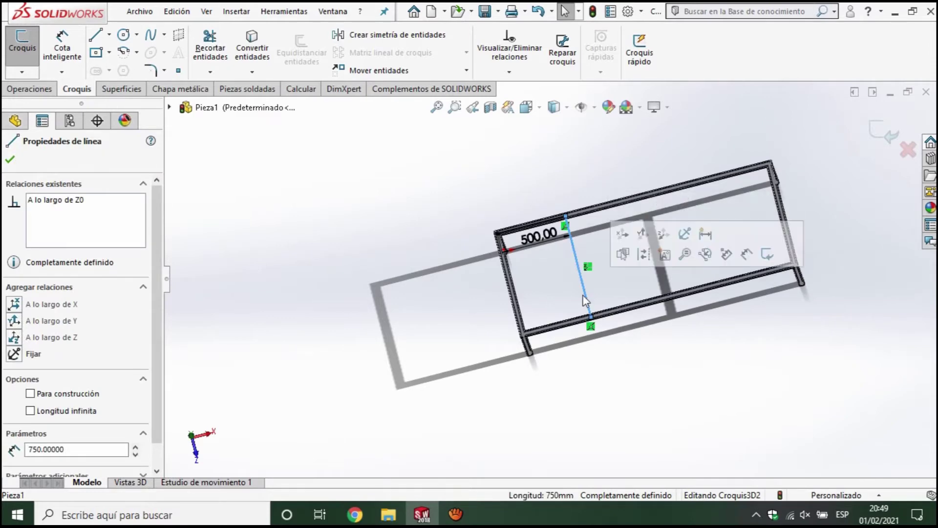
middle_click_drag(604, 311, 597, 245)
key("Escape")
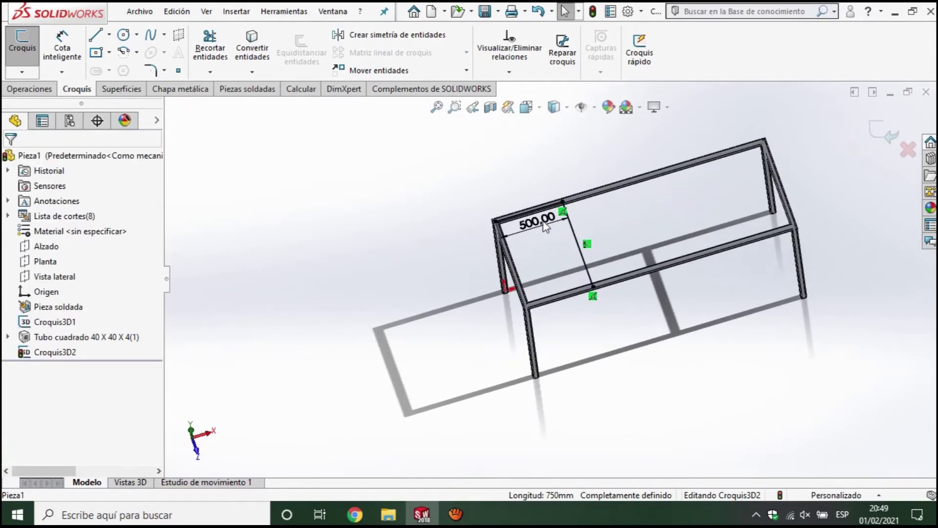
left_click(537, 221)
key("Delete")
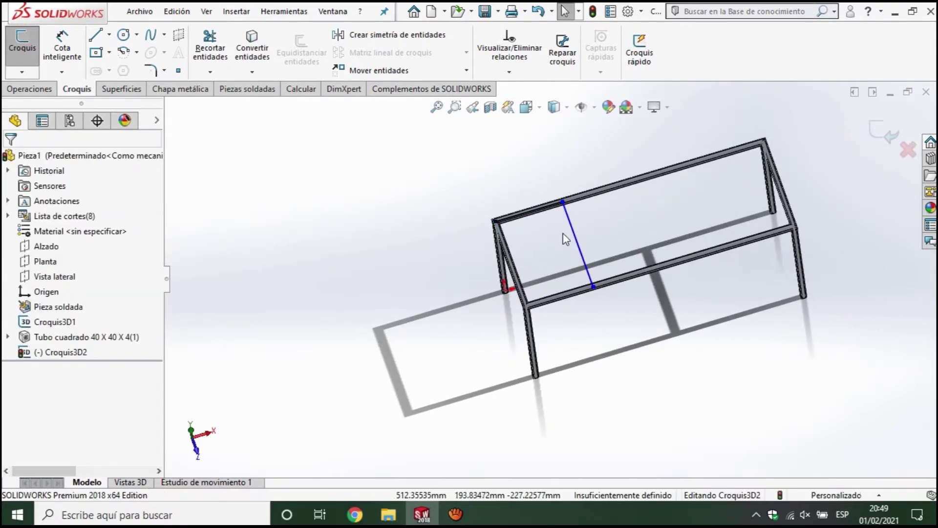
left_click(572, 230)
scroll(586, 264, "down", 3)
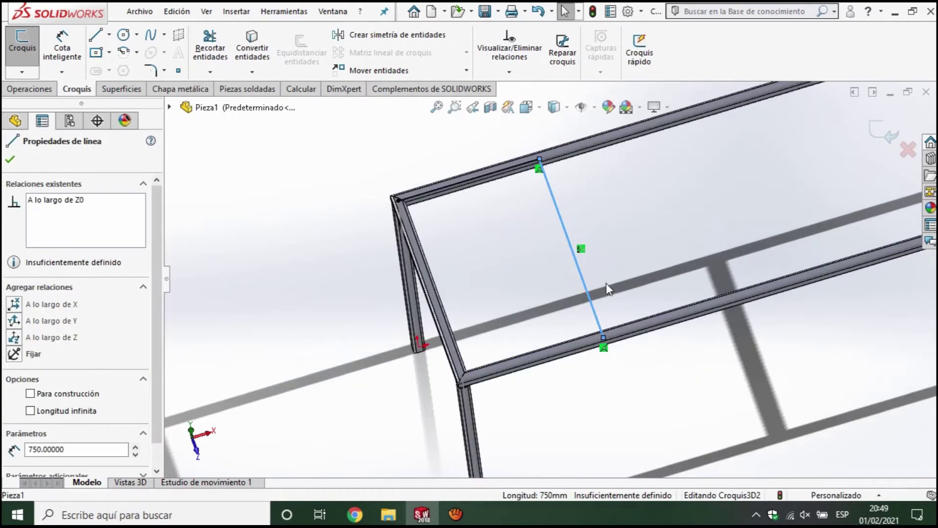
scroll(606, 283, "down", 3)
scroll(594, 202, "up", 2)
scroll(597, 215, "up", 1)
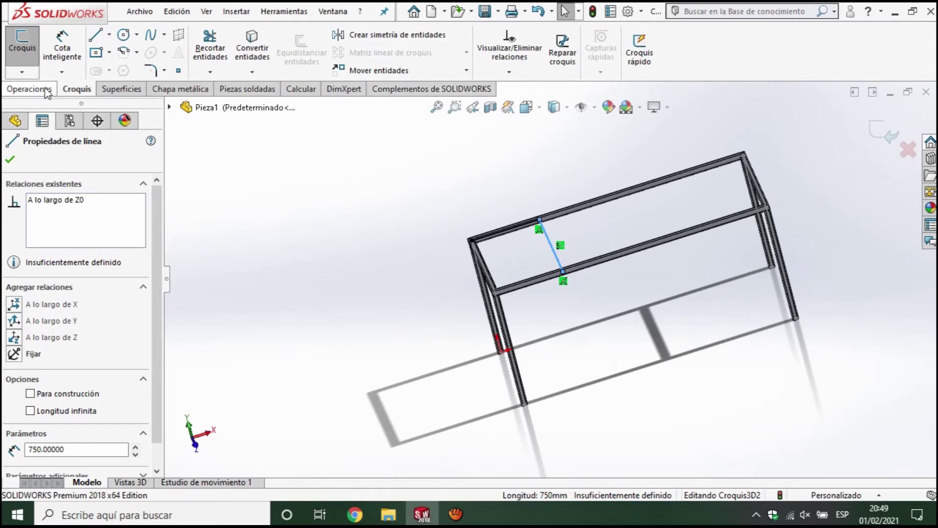
Close Croquis3D2, then reopen it for editing from the cross line's context menu
left_click(882, 134)
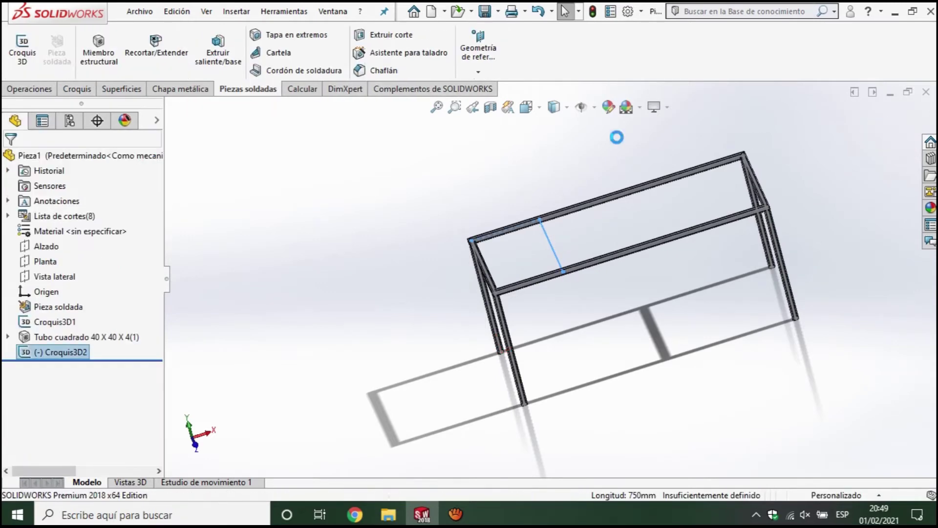
left_click(81, 90)
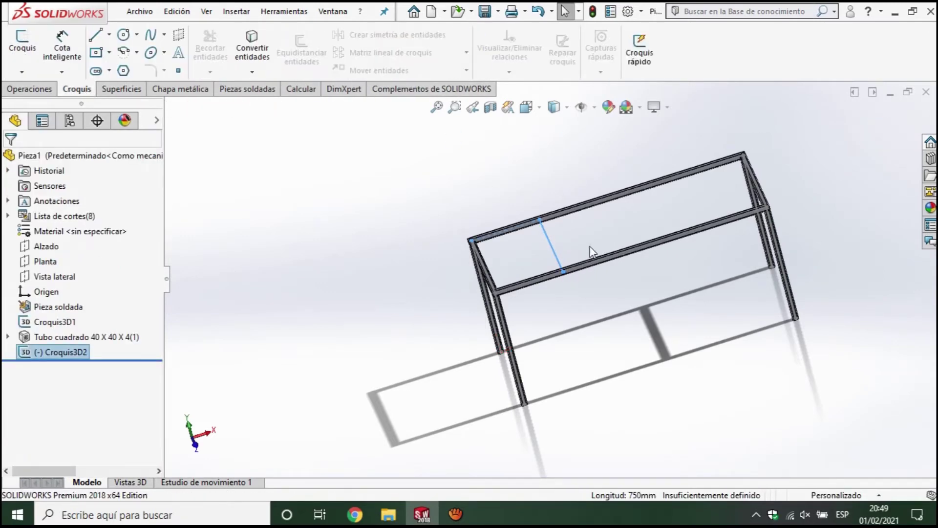
left_click(556, 253)
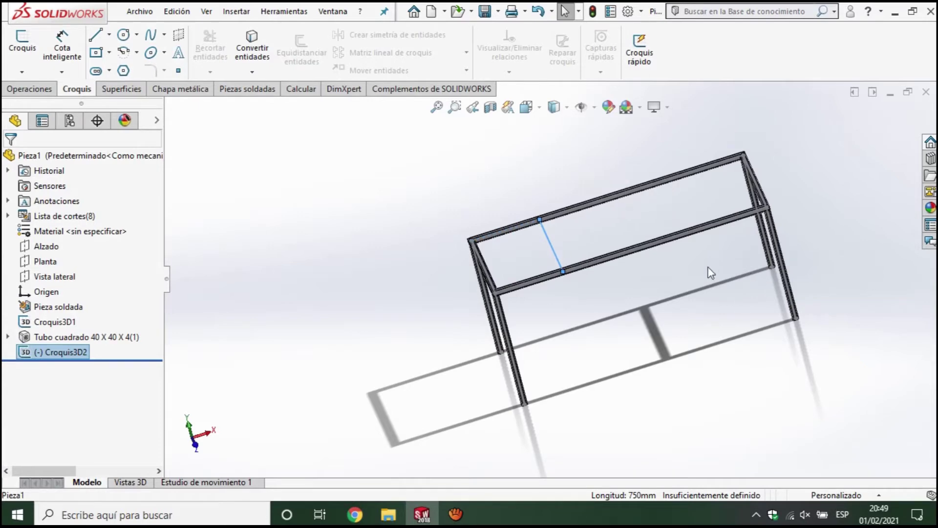
right_click(552, 249)
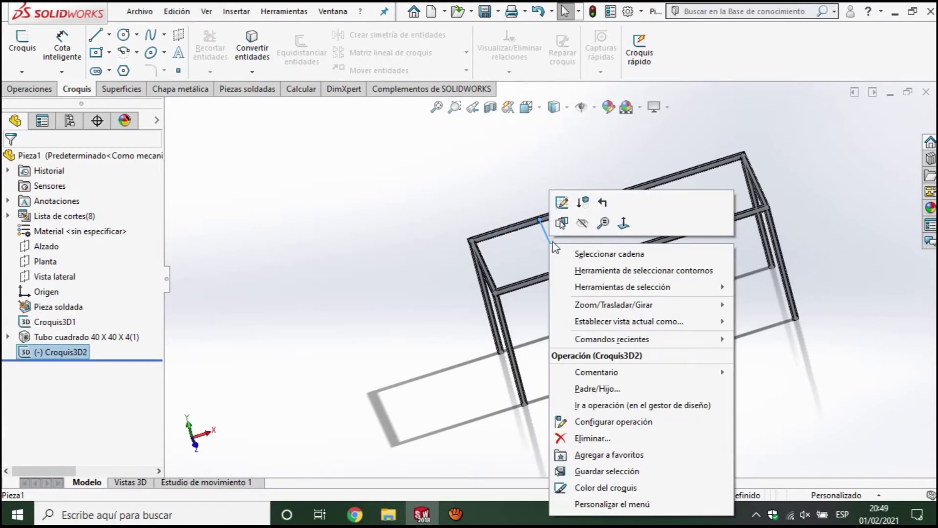
left_click(566, 204)
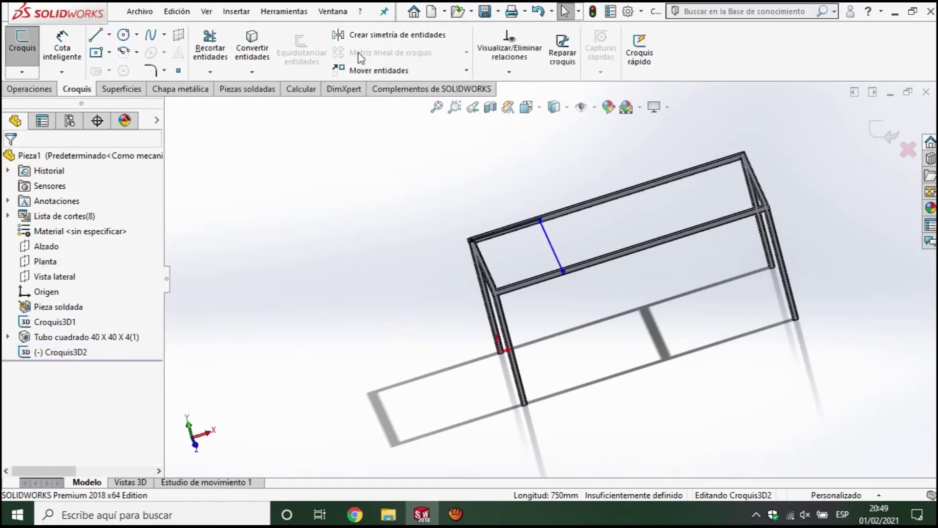
scroll(490, 218, "down", 1)
scroll(505, 245, "down", 2)
scroll(553, 256, "down", 3)
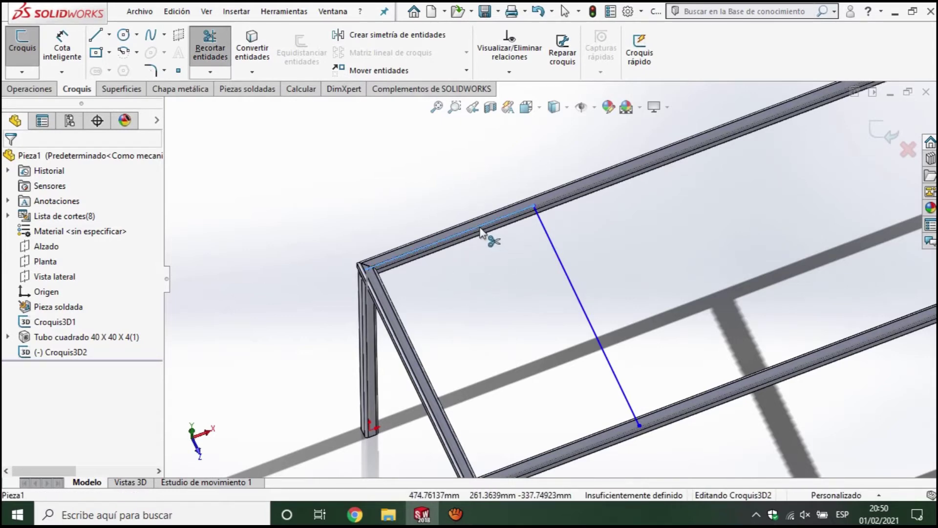
scroll(488, 243, "up", 3)
scroll(534, 272, "up", 1)
Draw further cross lines zigzagging between the front and back long rails
left_click(215, 58)
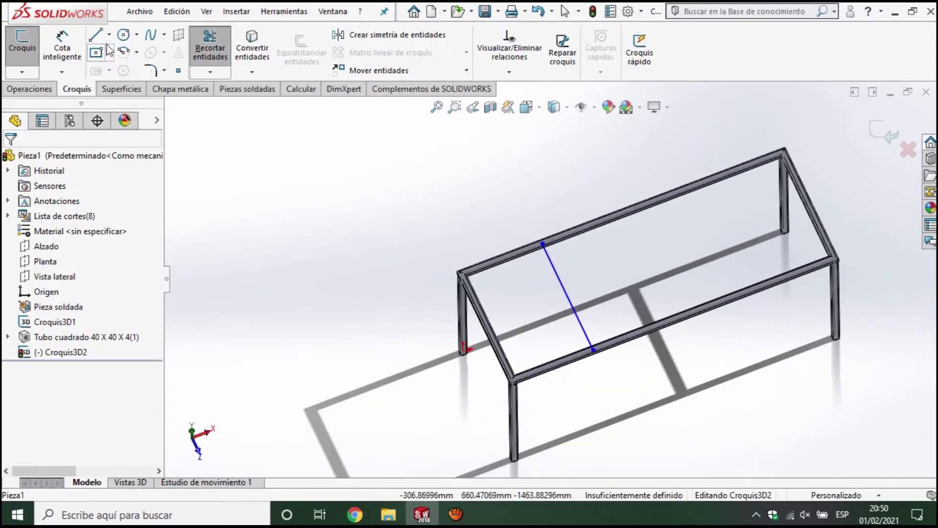
left_click(593, 350)
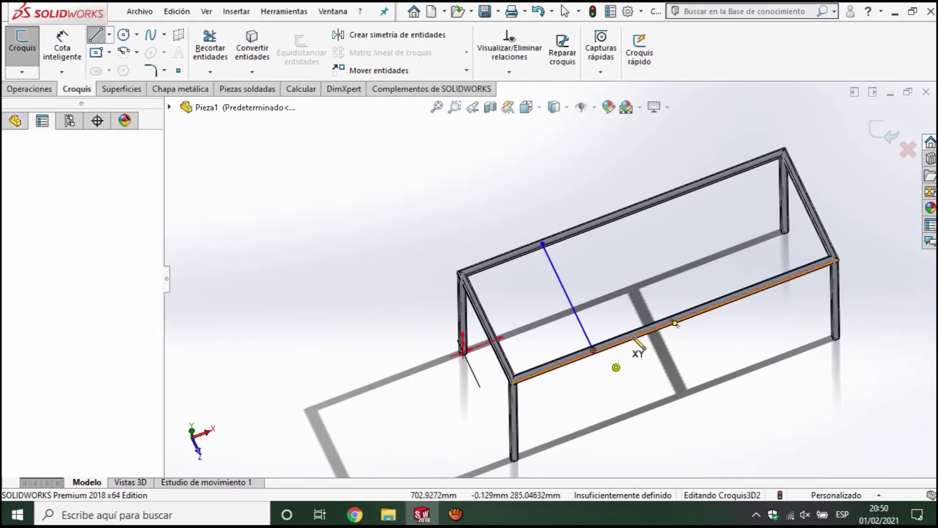
left_click(673, 320)
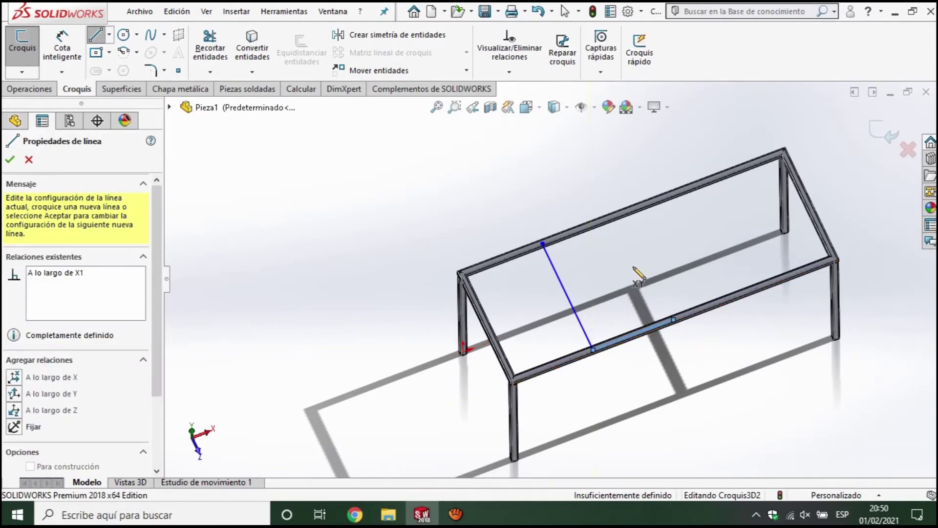
left_click(622, 213)
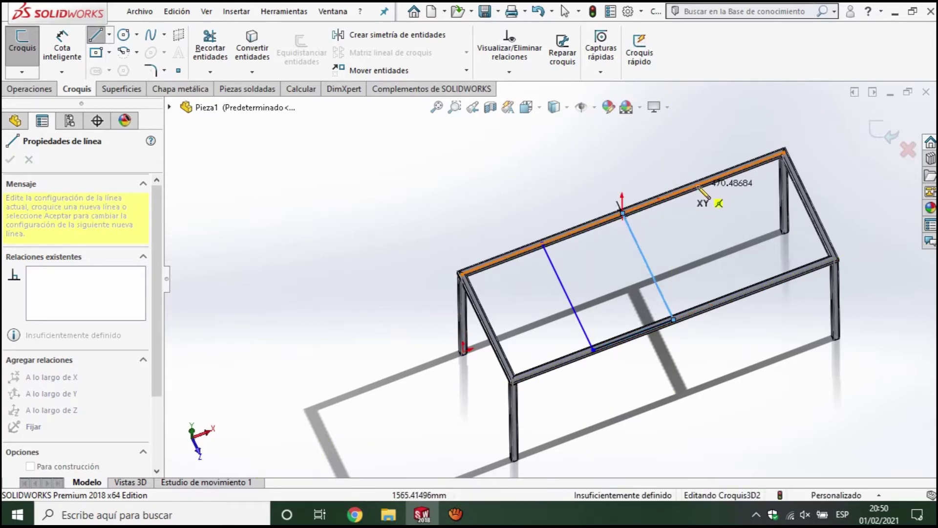
left_click(709, 181)
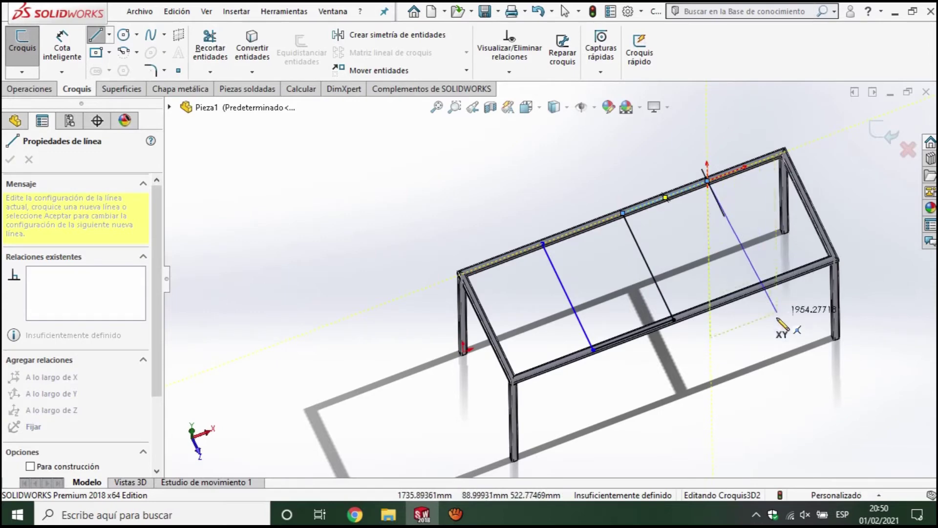
left_click(761, 287)
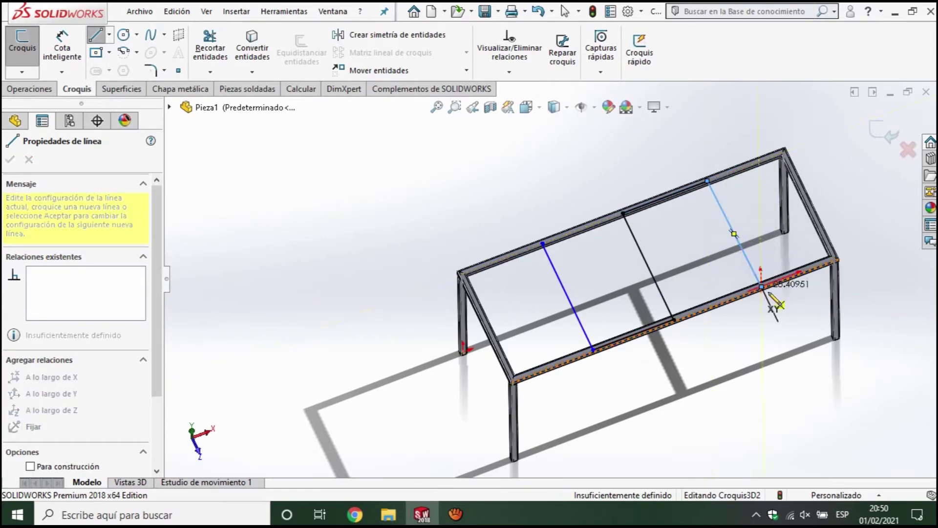
key("Escape")
Set the top-frame segment spacing to 500 mm with a smart dimension
left_click(62, 49)
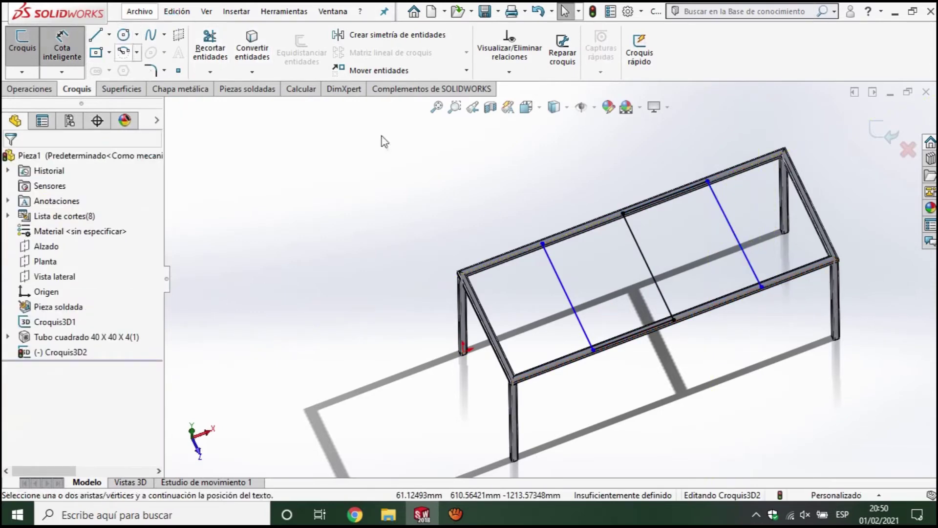
left_click(688, 191)
left_click(656, 166)
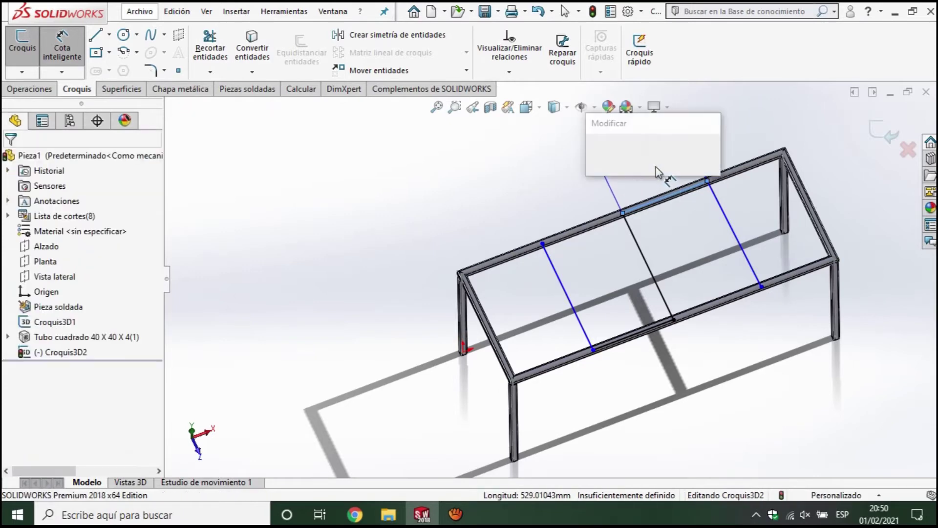
type("500")
key("Return")
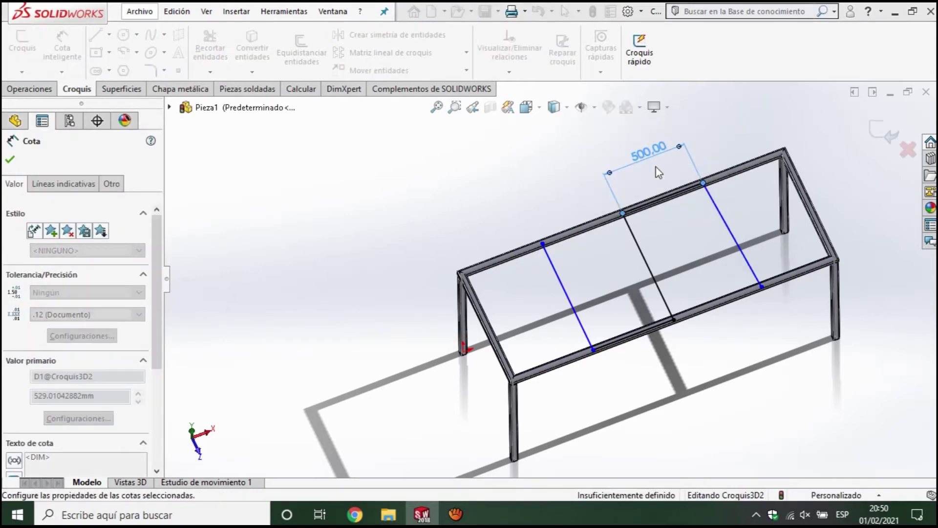
mouse_move(680, 207)
middle_mouse_down()
mouse_move(648, 172)
mouse_move(640, 310)
middle_mouse_up()
scroll(552, 259, "down", 3)
mouse_move(536, 334)
middle_mouse_down()
mouse_move(503, 268)
mouse_move(436, 255)
middle_mouse_up()
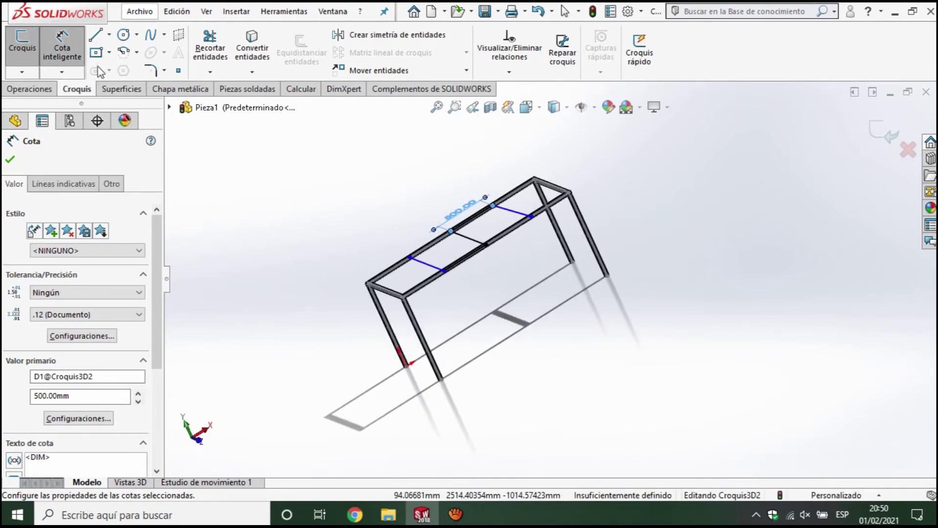
Close the dimension tool and exit the finished 3D sketch
left_click(236, 91)
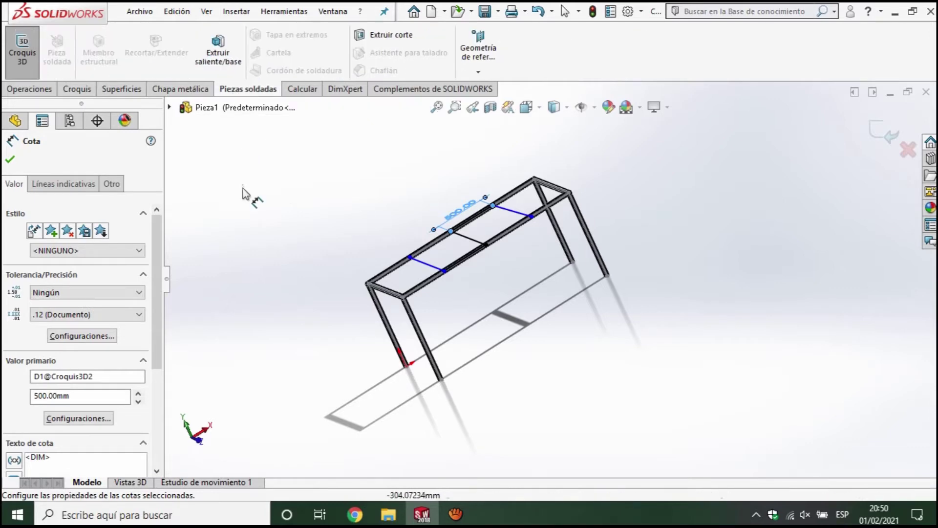
key("Escape")
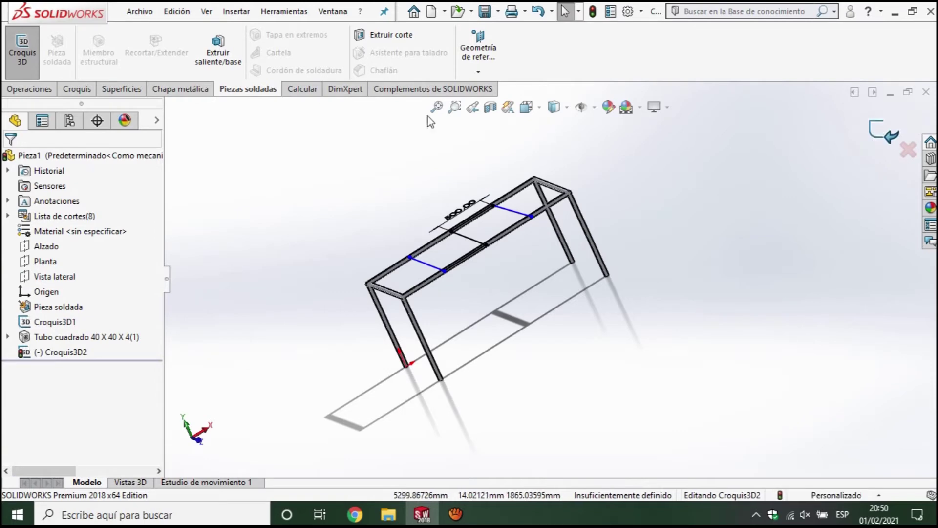
key("ctrl+b")
left_click(95, 69)
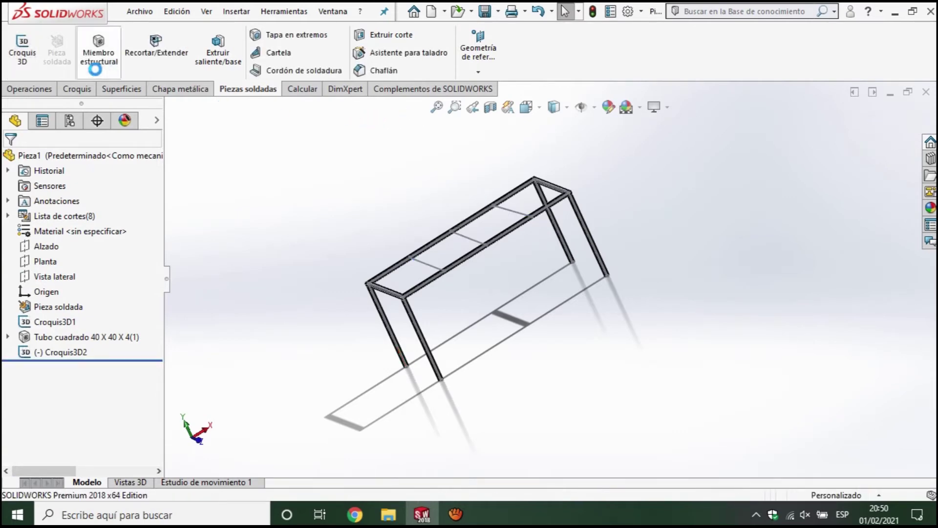
Start a new 3D sketch and draw the first 2000 mm shelf edge from a leg
left_click(18, 46)
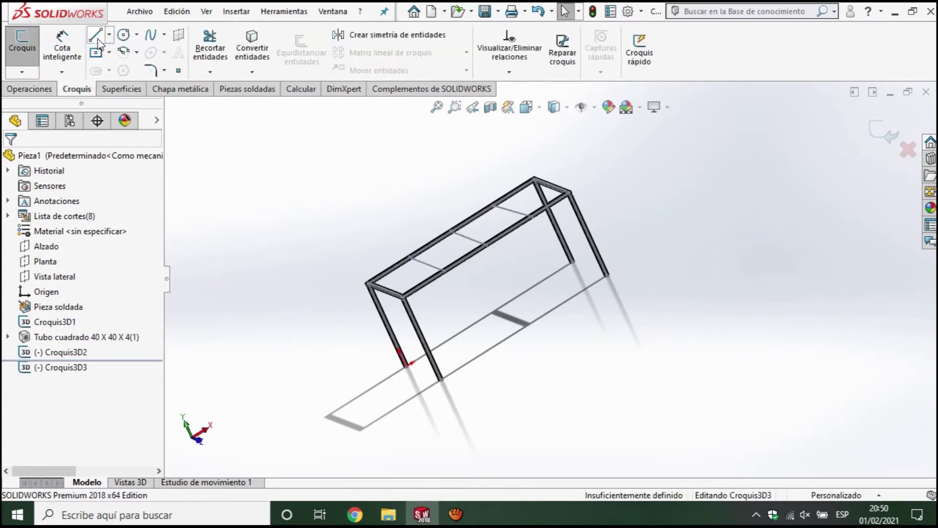
scroll(442, 361, "down", 3)
scroll(449, 361, "down", 4)
scroll(457, 364, "down", 2)
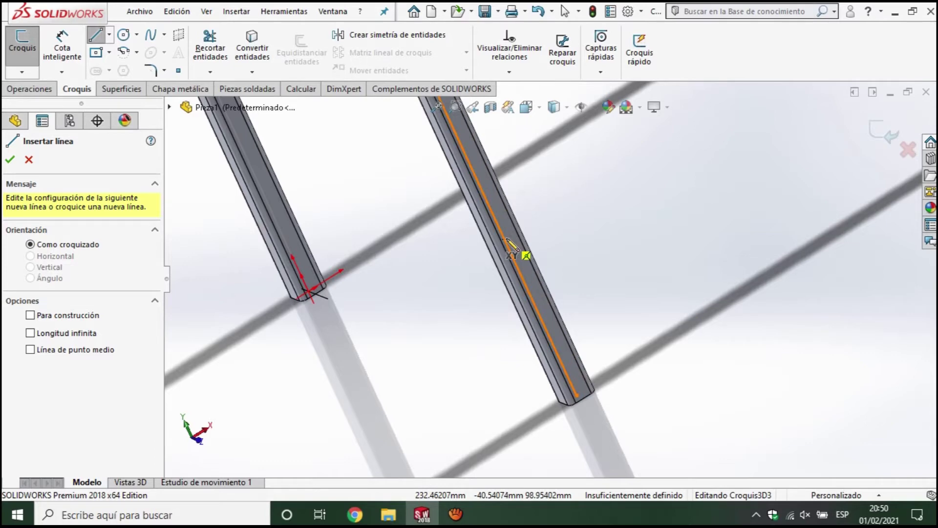
left_click(507, 241)
scroll(522, 264, "up", 3)
scroll(702, 247, "up", 2)
scroll(659, 211, "up", 3)
scroll(628, 252, "down", 4)
scroll(583, 288, "down", 3)
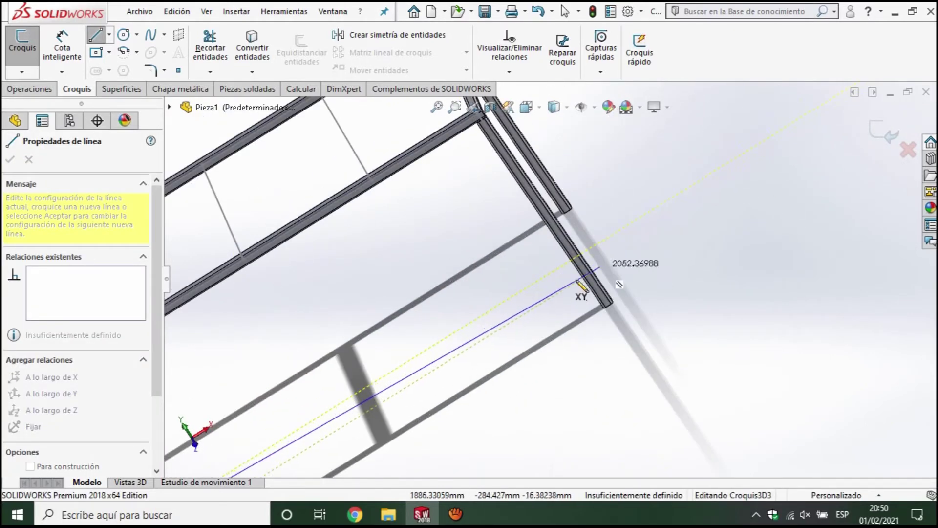
left_click(576, 257)
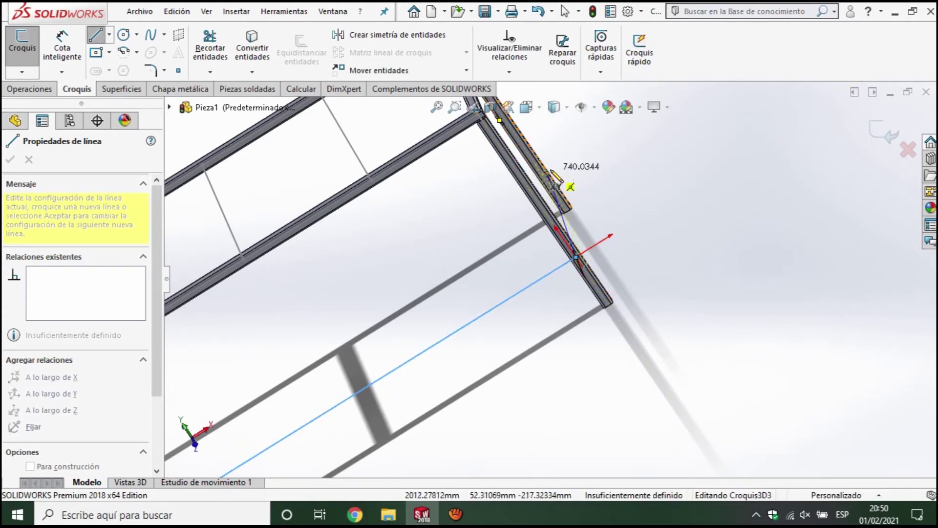
Draw the remaining shelf edges across the legs, closing the rectangle at shelf height
scroll(562, 193, "down", 3)
scroll(551, 185, "down", 3)
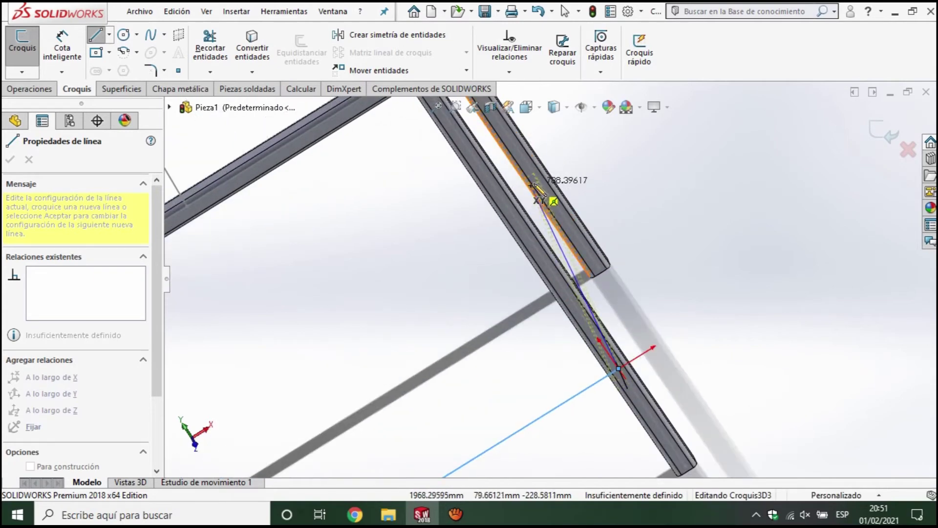
left_click(536, 177)
scroll(532, 195, "up", 3)
scroll(504, 252, "up", 3)
scroll(440, 322, "up", 2)
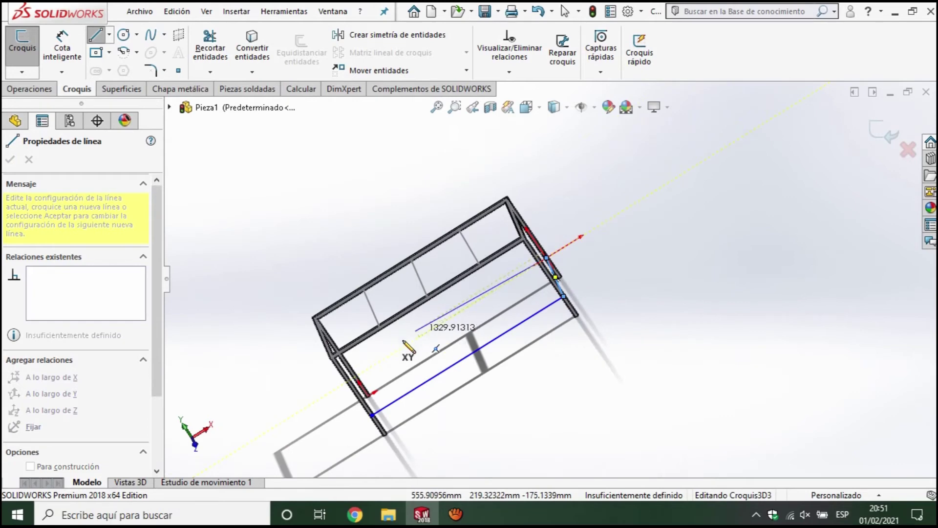
scroll(386, 372, "down", 3)
scroll(400, 342, "down", 3)
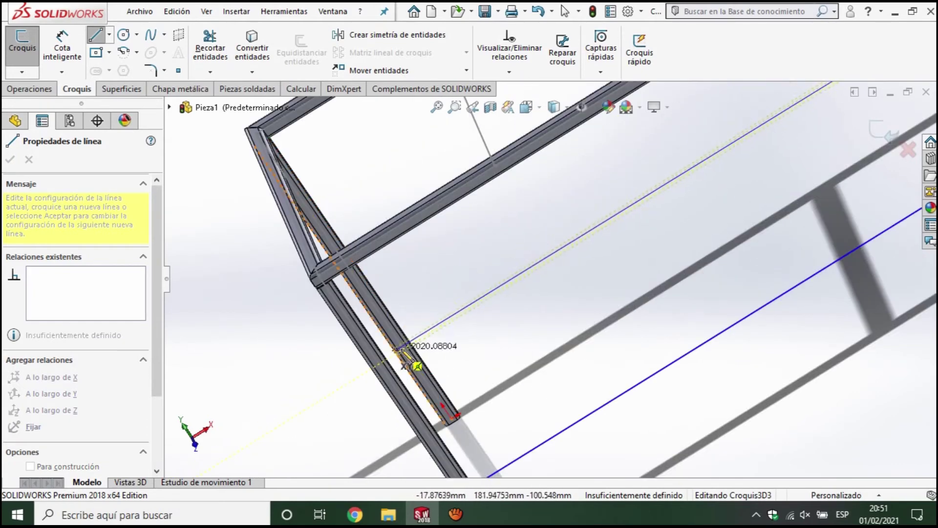
left_click(405, 354)
mouse_move(408, 360)
middle_mouse_down()
mouse_move(419, 387)
mouse_move(534, 388)
mouse_move(508, 364)
middle_mouse_up()
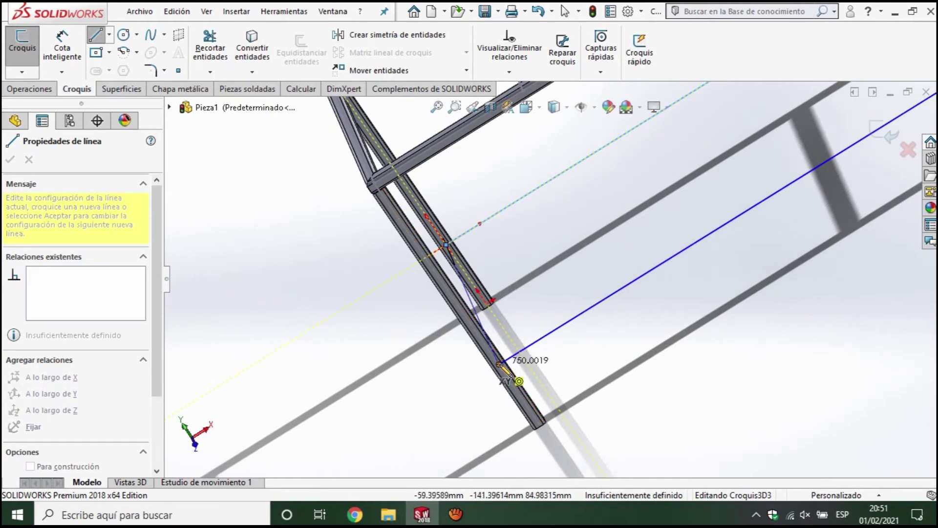
left_click(519, 381)
key("Escape")
mouse_move(675, 329)
middle_mouse_down()
mouse_move(694, 346)
mouse_move(674, 336)
mouse_move(666, 312)
mouse_move(577, 255)
middle_mouse_up()
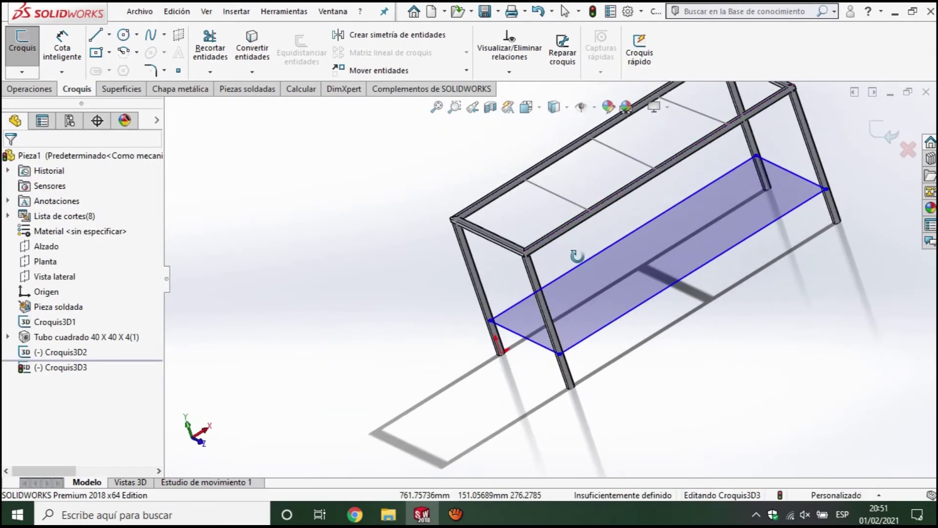
Dimension the shelf corner 250 mm above the leg's bottom edge
left_click(57, 47)
scroll(559, 344, "down", 3)
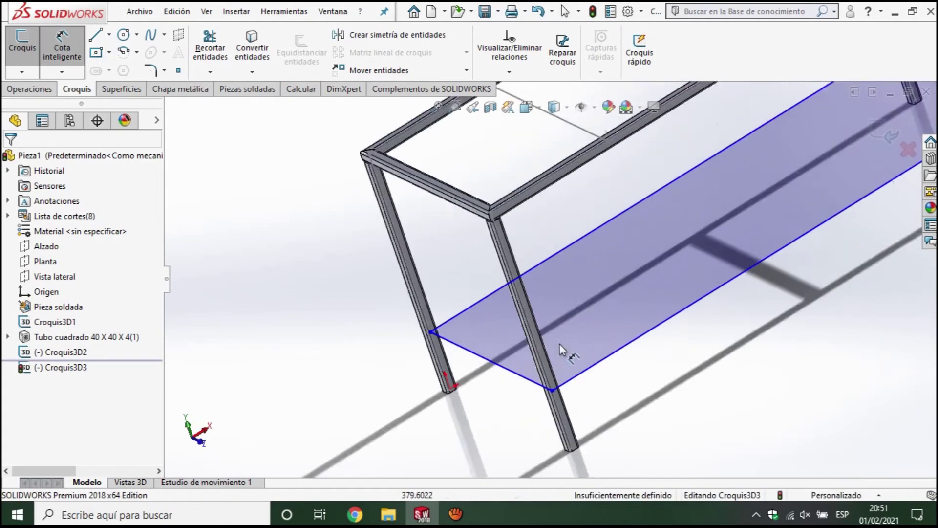
scroll(549, 402, "down", 2)
left_click(550, 402)
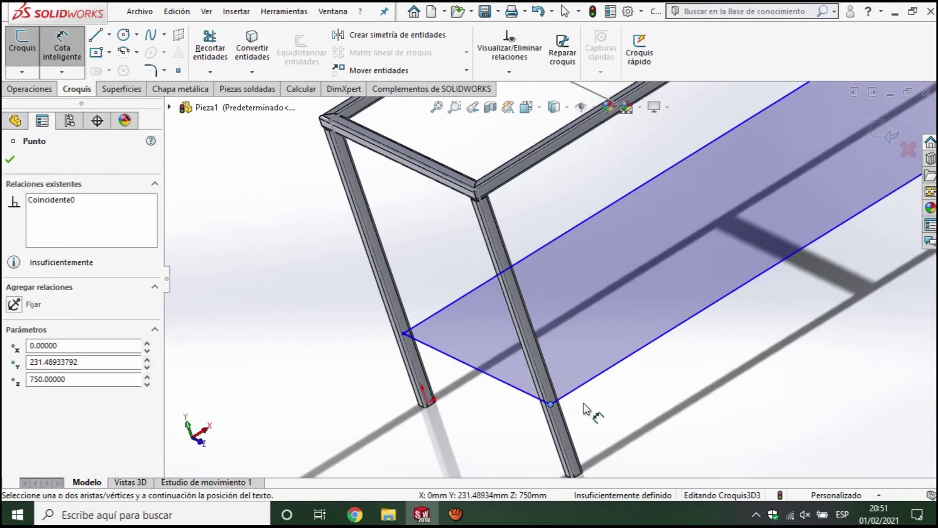
scroll(586, 412, "up", 2)
scroll(579, 426, "up", 2)
scroll(579, 427, "down", 2)
scroll(562, 372, "down", 4)
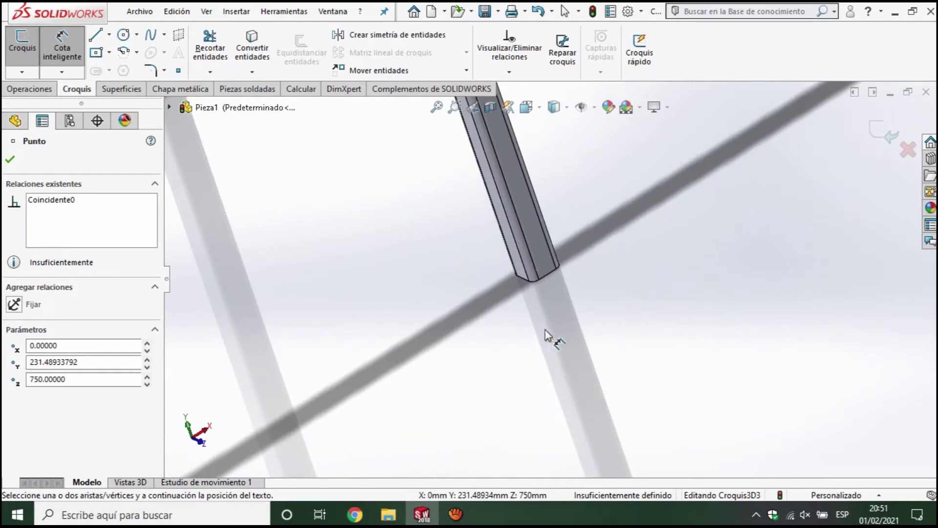
left_click(545, 277)
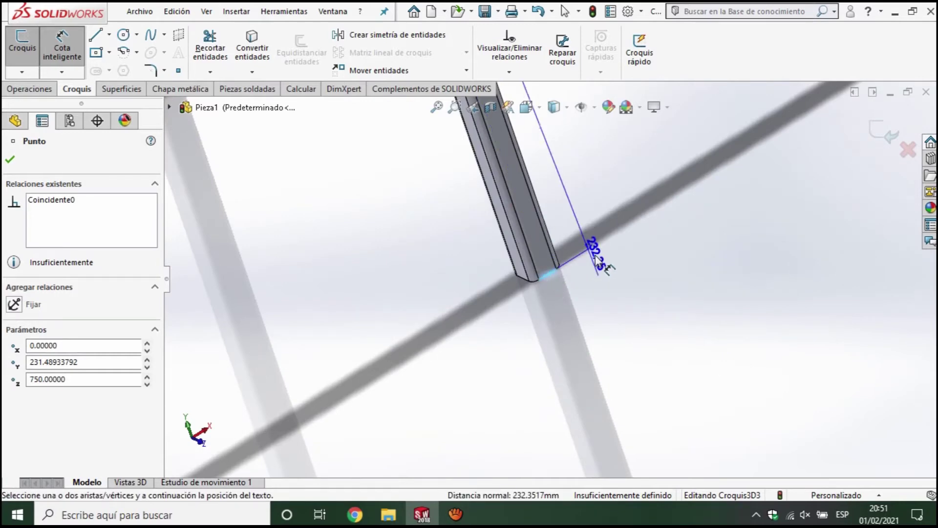
left_click(611, 221)
type("250")
left_click(549, 210)
scroll(563, 234, "up", 3)
mouse_move(562, 234)
middle_mouse_down()
mouse_move(606, 182)
mouse_move(613, 193)
middle_mouse_up()
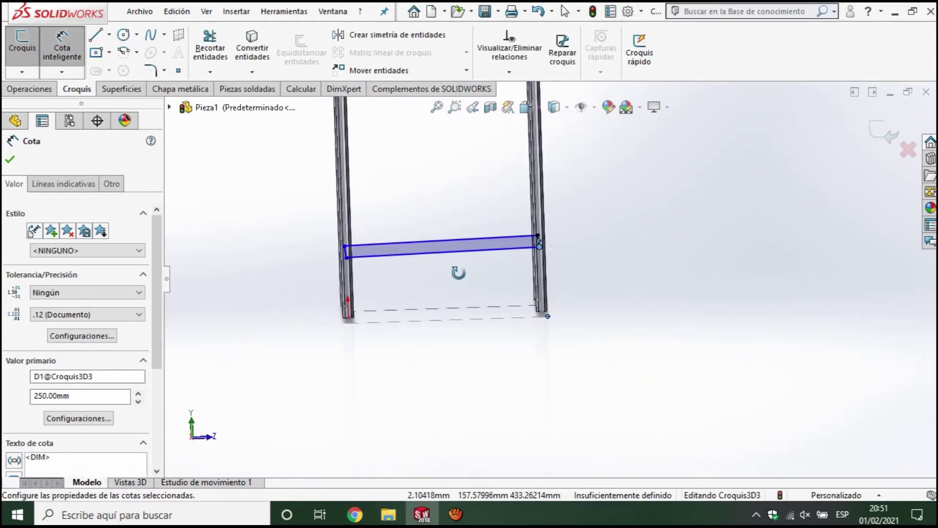
scroll(424, 292, "down", 3)
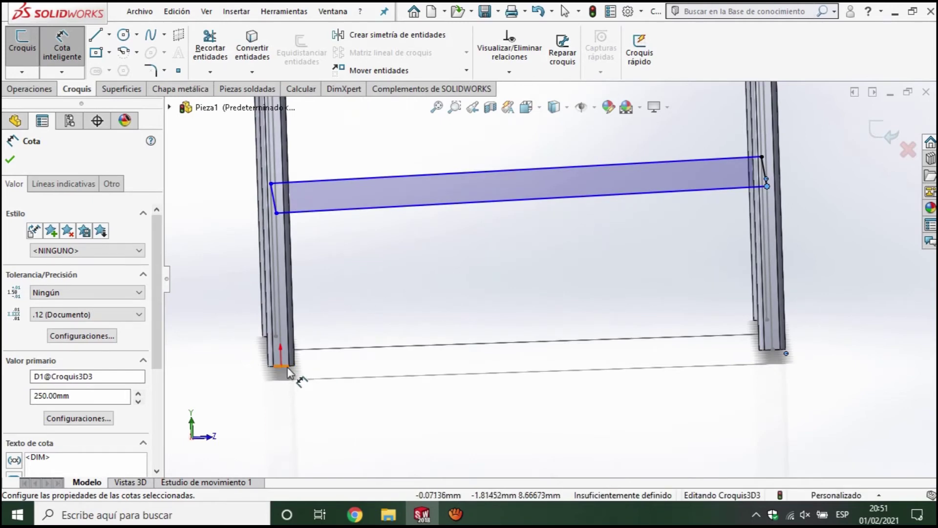
key("Escape")
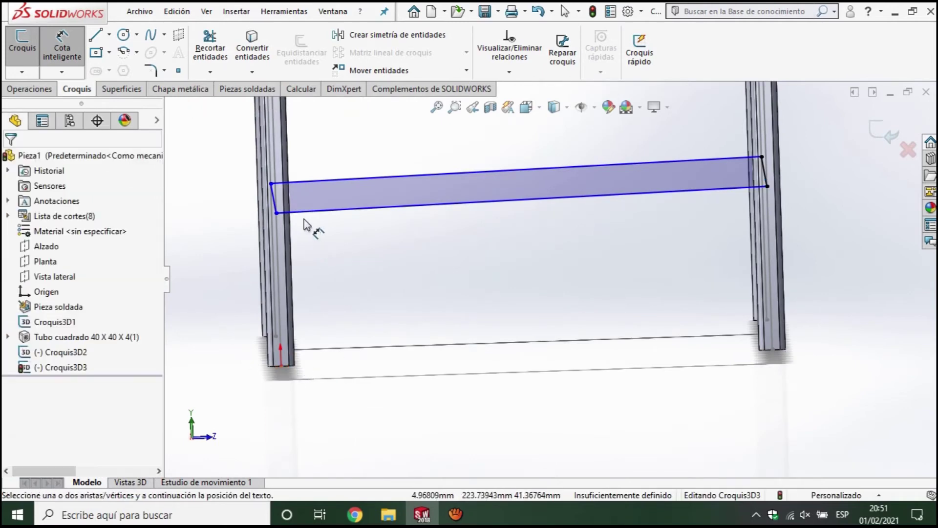
Try dimensioning shelf lines and a leg corner, cancelling each preview including 750.17
left_click(301, 223)
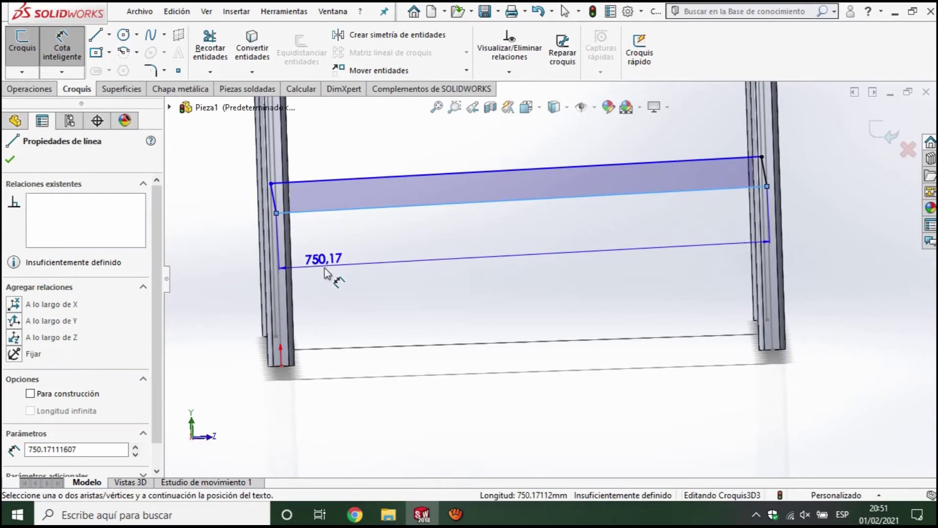
key("Escape")
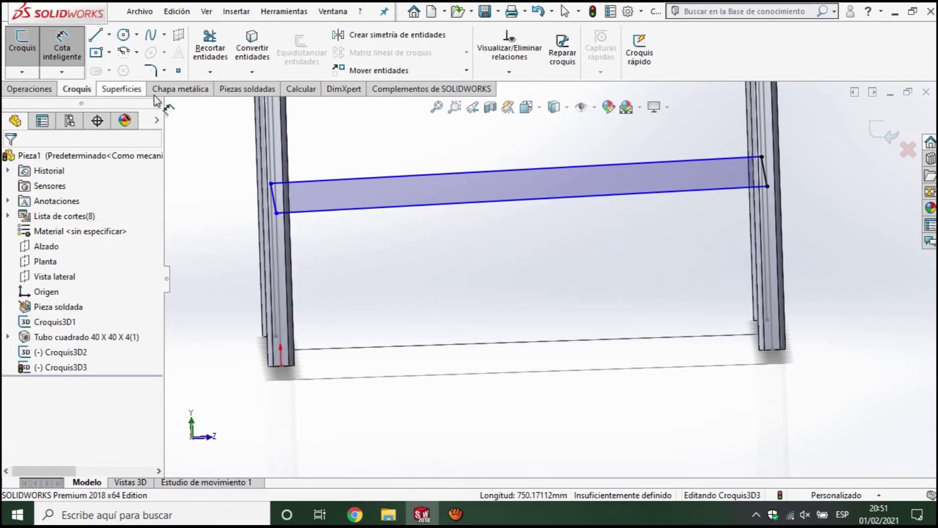
left_click(323, 215)
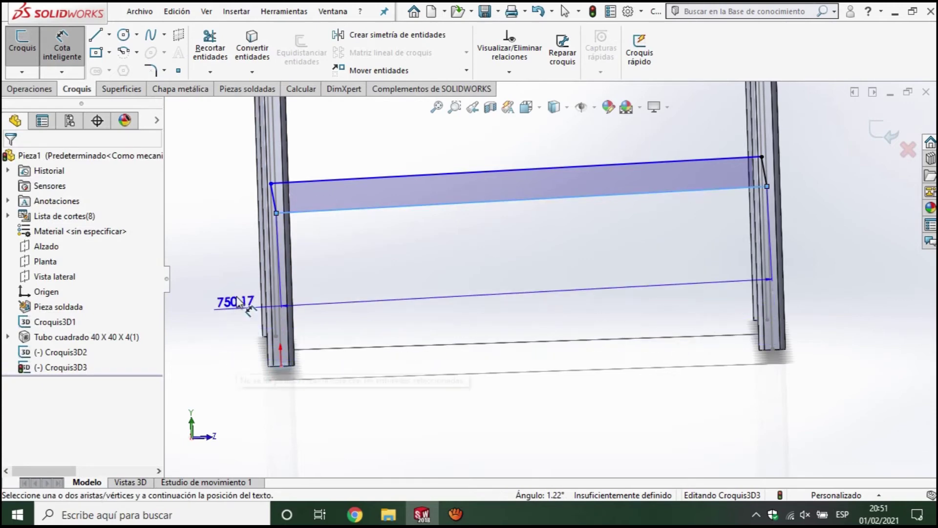
key("Escape")
mouse_move(314, 302)
middle_mouse_down()
mouse_move(398, 320)
mouse_move(328, 242)
middle_mouse_up()
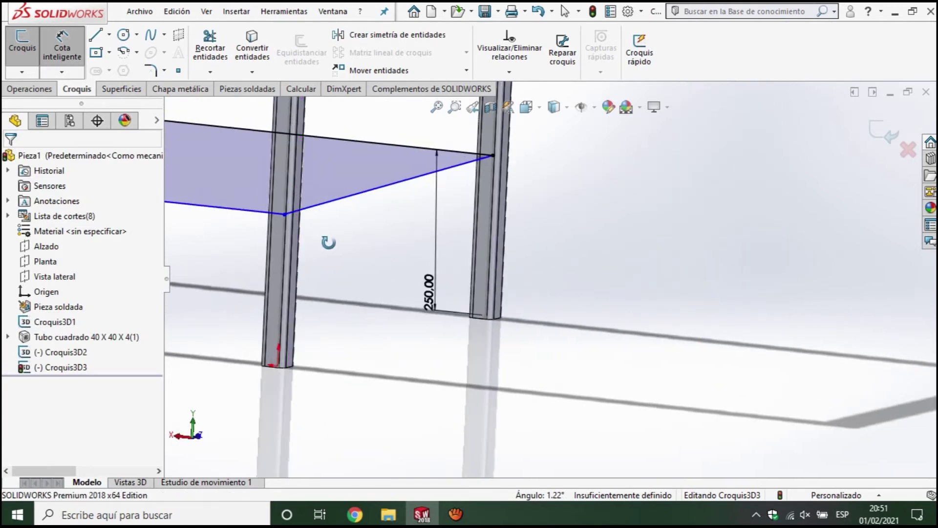
left_click(285, 214)
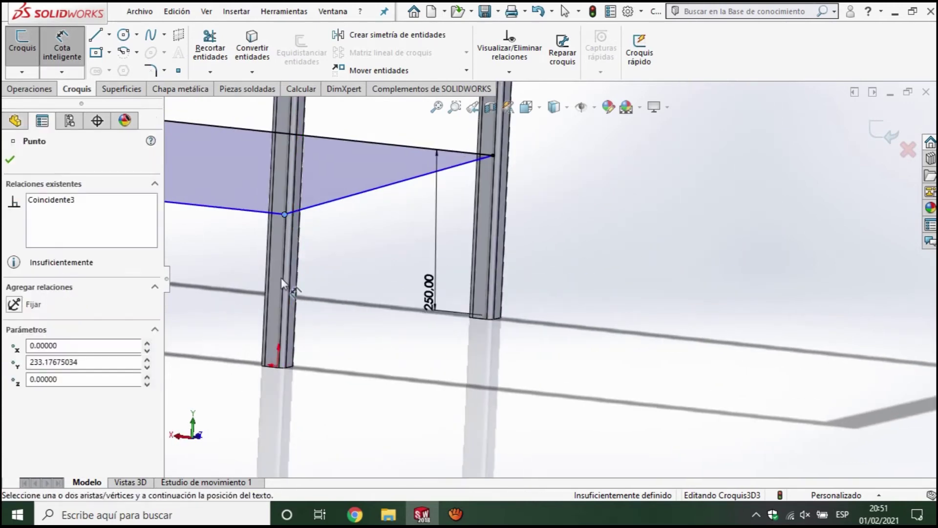
left_click(286, 369)
key("Escape")
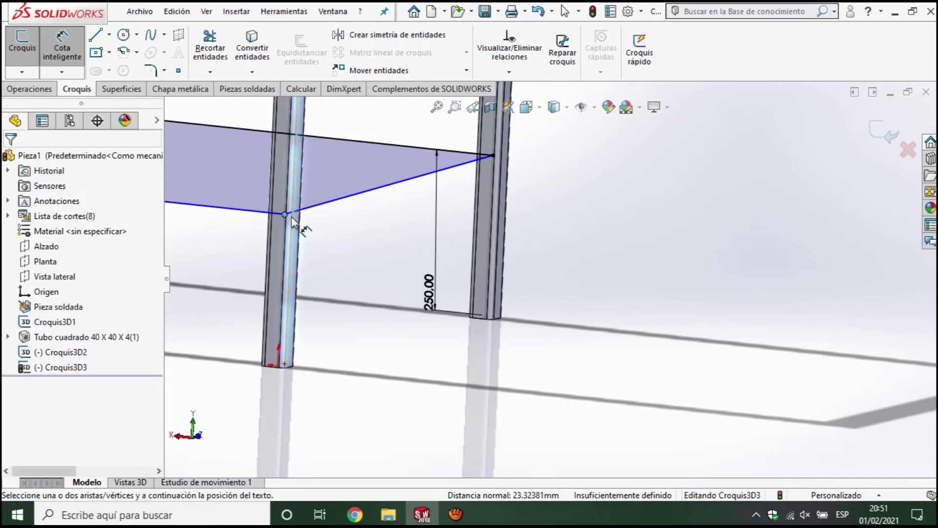
scroll(293, 333, "down", 3)
scroll(303, 335, "down", 3)
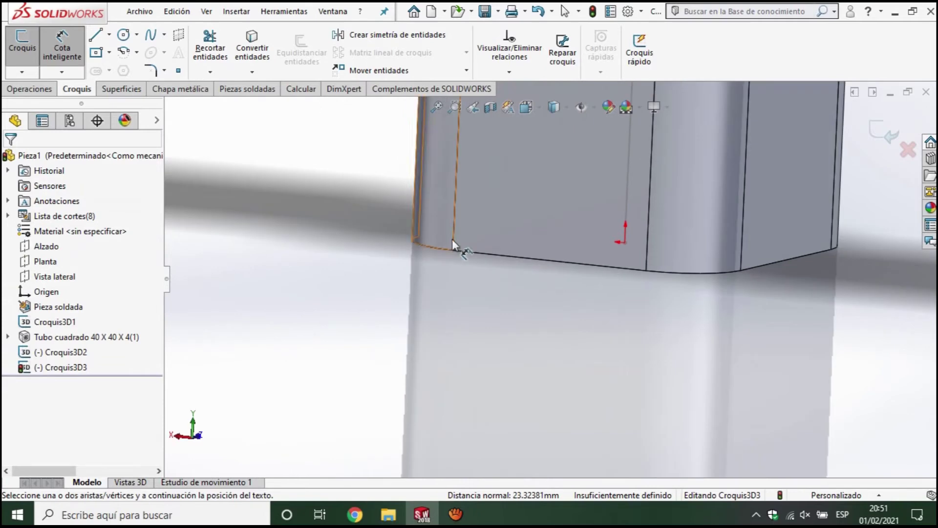
Add a second 250 mm shelf height dimension from another leg's bottom edge
left_click(489, 254)
scroll(538, 254, "up", 3)
scroll(635, 259, "up", 3)
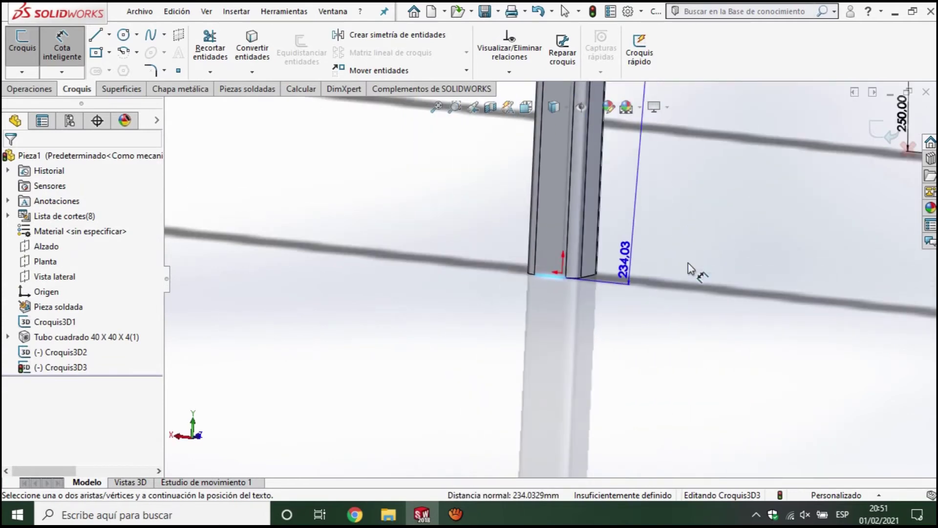
left_click(696, 257)
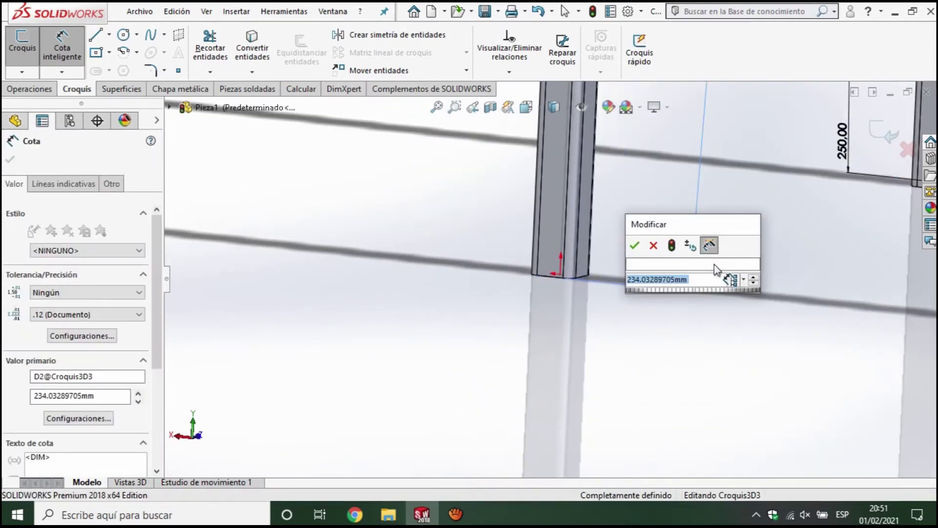
type("50")
key("BackSpace")
key("BackSpace")
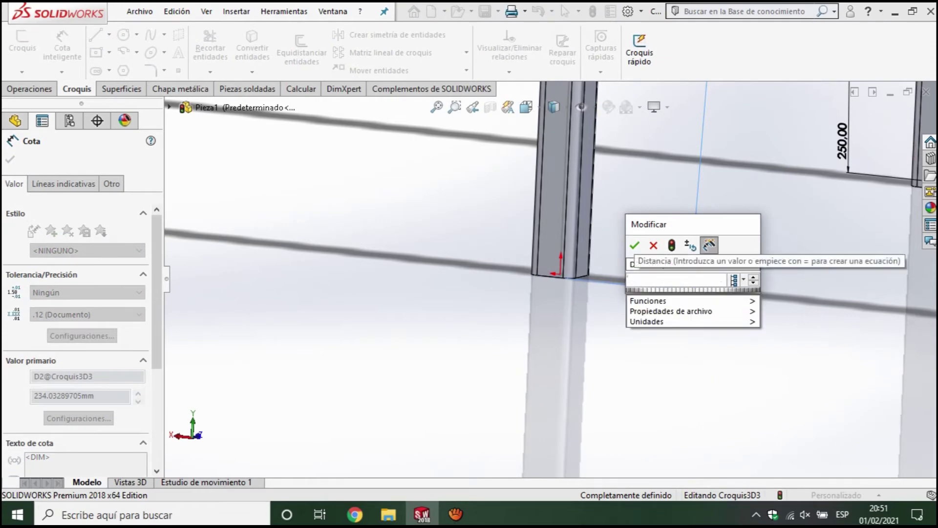
type("25")
key("Return")
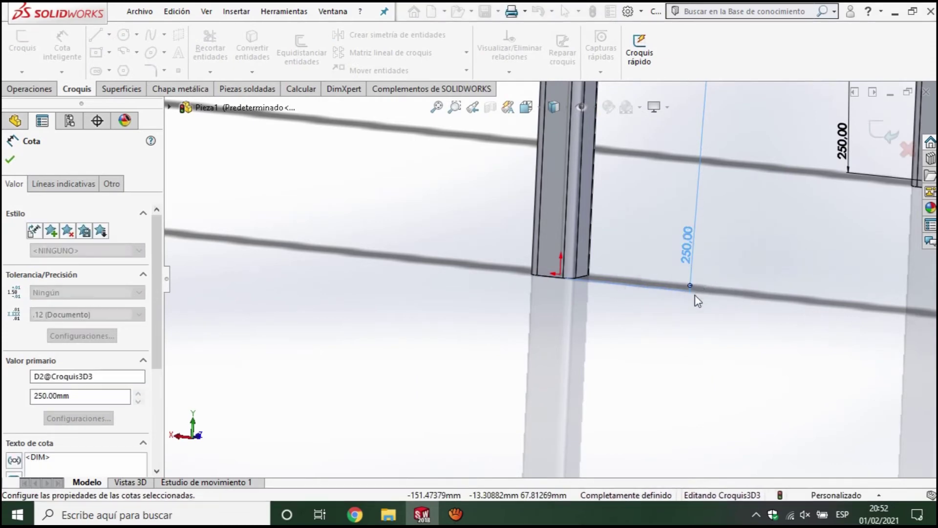
Dimension another shelf corner to the leg bottom and accept the 249.20 value as driven
scroll(697, 295, "up", 2)
scroll(618, 291, "up", 2)
scroll(545, 254, "up", 3)
scroll(364, 267, "down", 3)
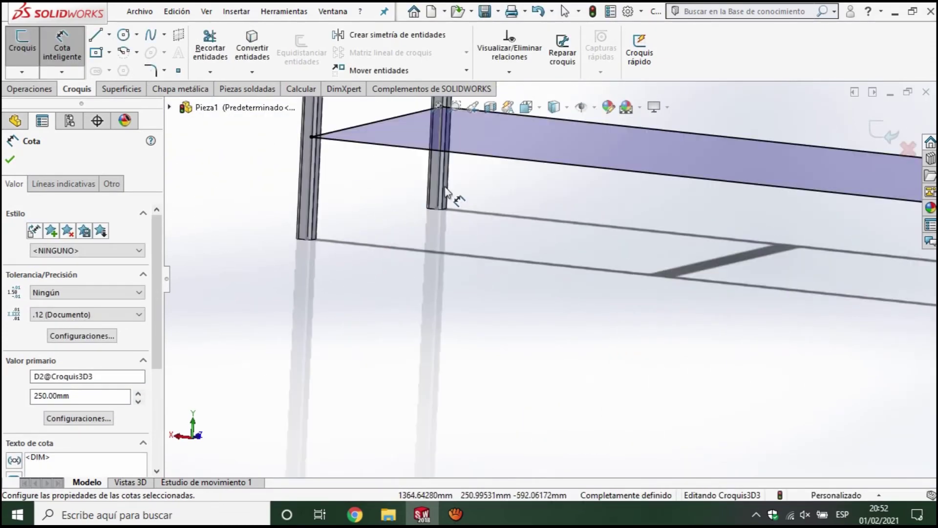
left_click(311, 136)
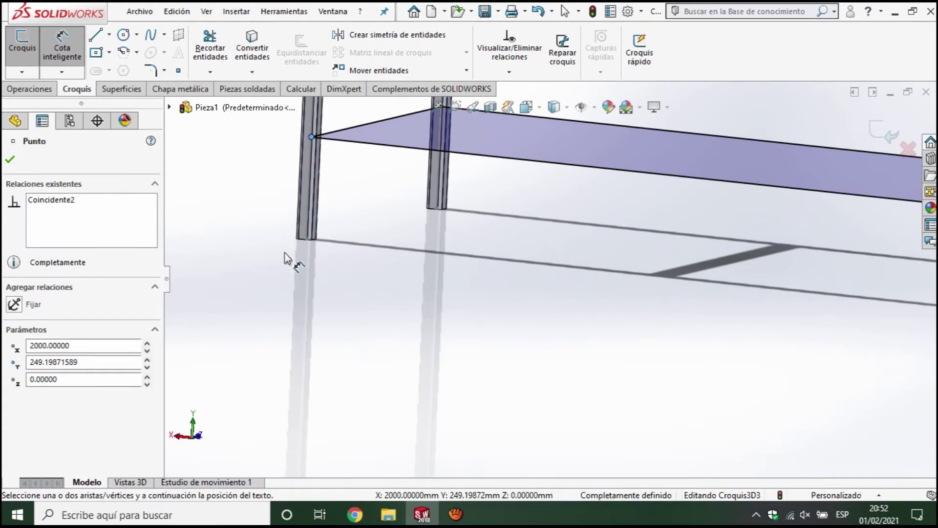
left_click(304, 239)
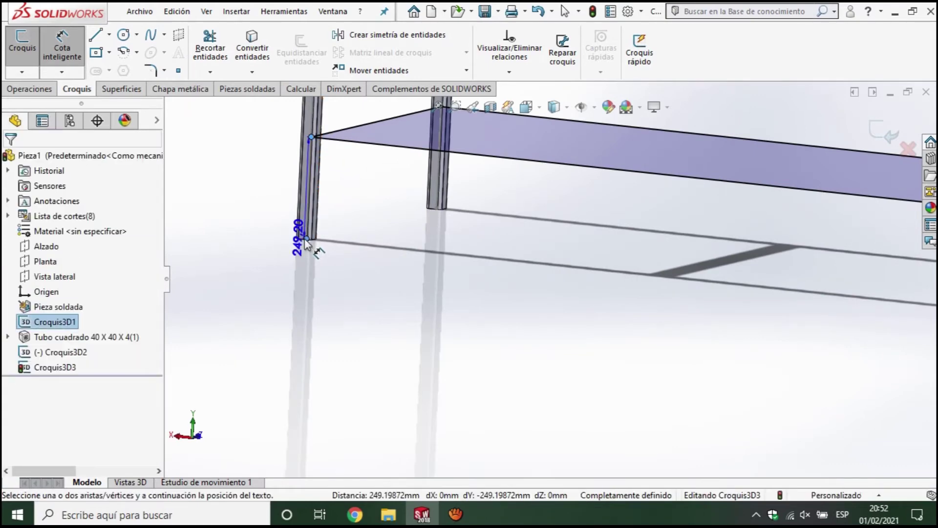
left_click(357, 228)
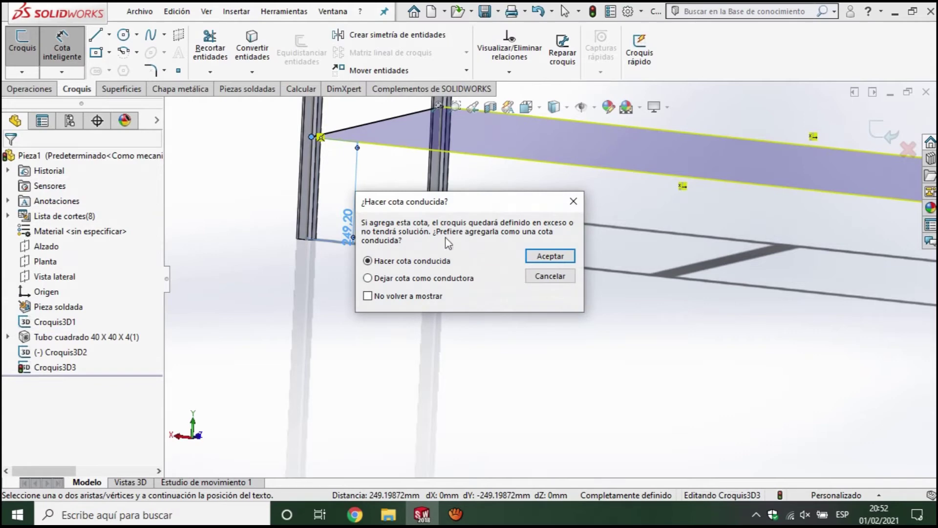
key("Return")
scroll(504, 238, "up", 5)
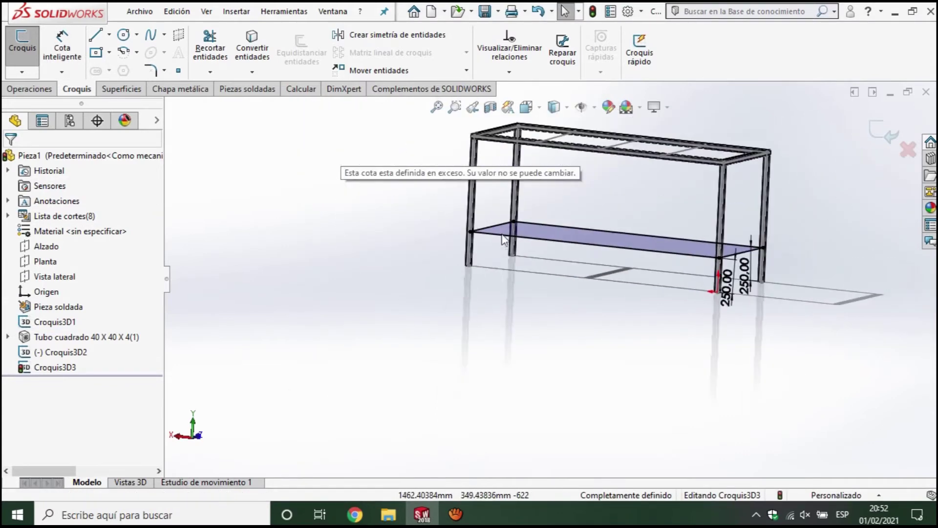
Draw a line from the shelf's left front corner down to the left leg bottom
middle_click_drag(504, 239, 493, 235)
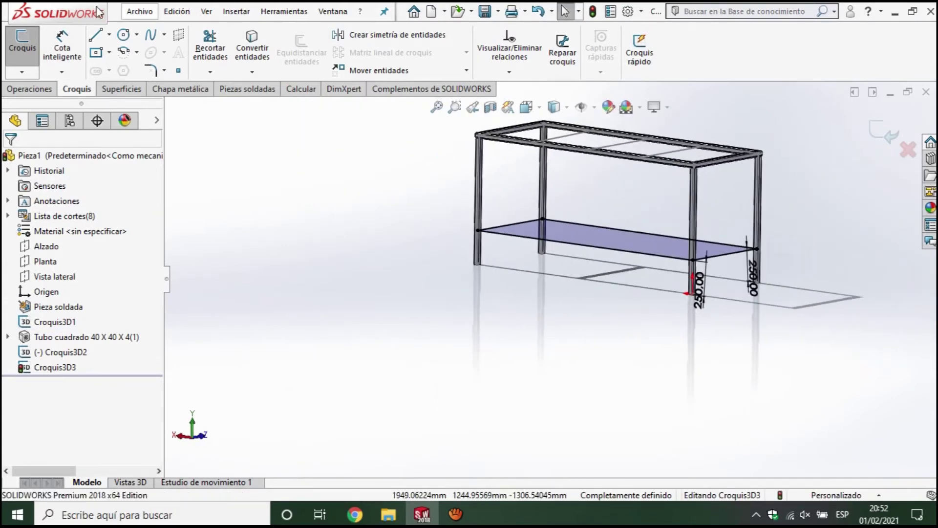
scroll(501, 242, "down", 3)
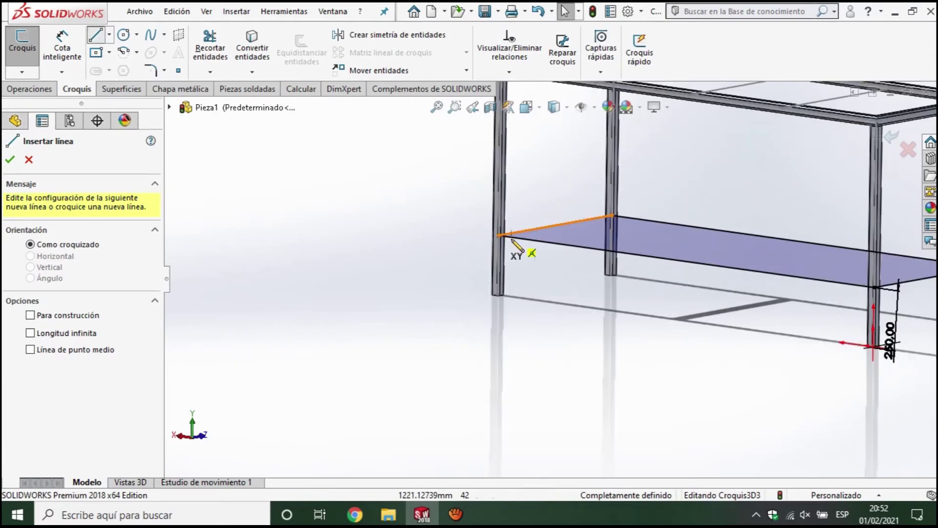
left_click(498, 236)
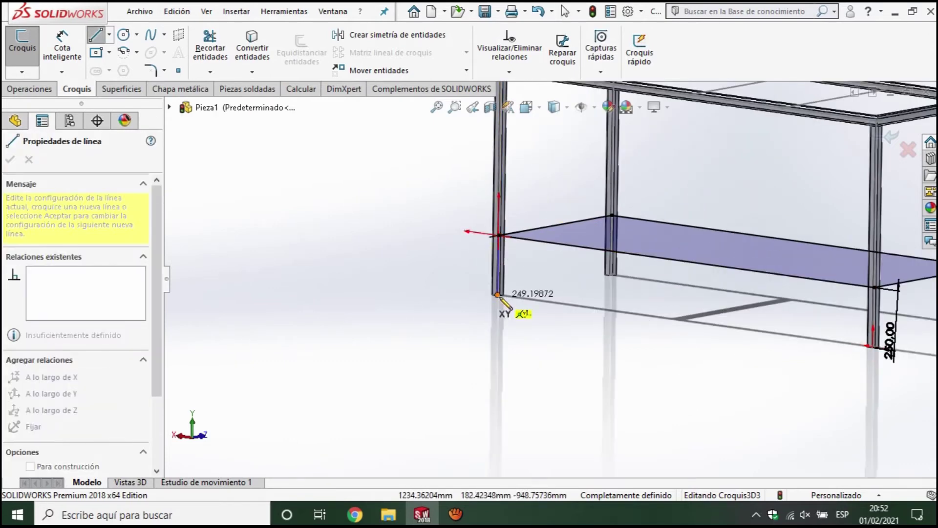
left_click(497, 296)
key("Escape")
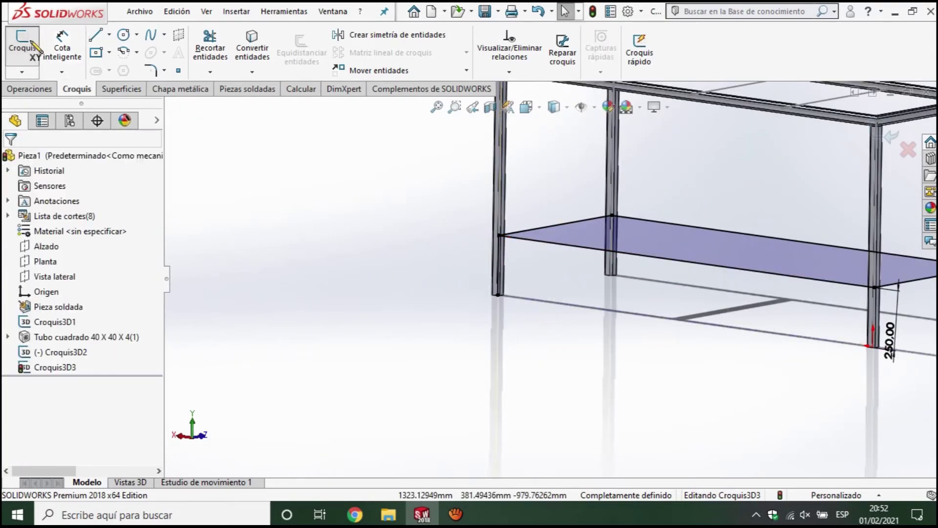
Try dimensioning the new leg line, cancelling the redundant dimension
left_click(61, 49)
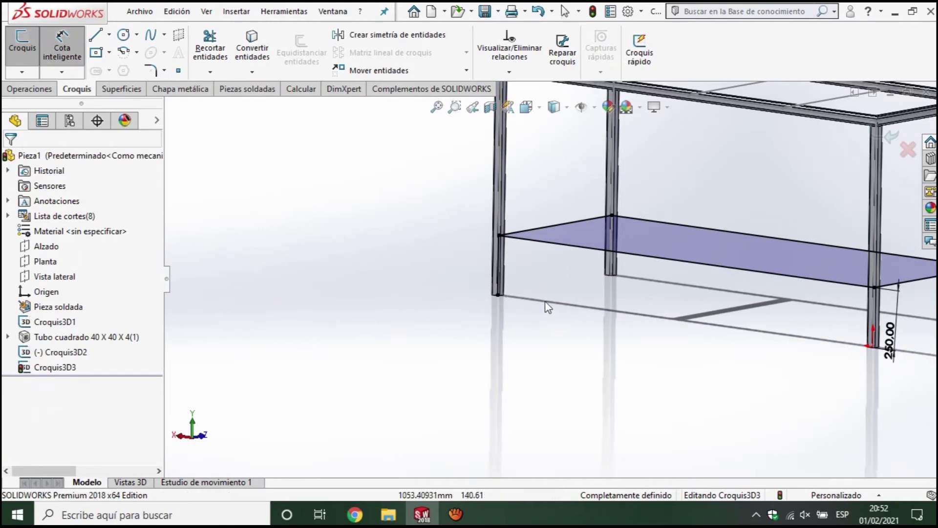
left_click(499, 279)
left_click(461, 290)
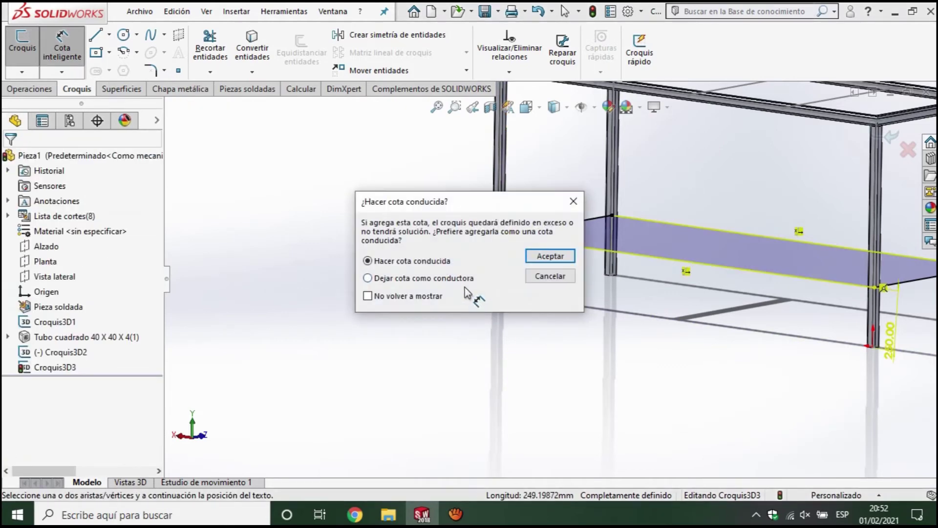
key("Escape")
scroll(633, 348, "up", 5)
mouse_move(633, 348)
middle_mouse_down()
mouse_move(656, 310)
mouse_move(554, 317)
mouse_move(538, 352)
mouse_move(555, 350)
middle_mouse_up()
key("d")
scroll(673, 330, "down", 6)
middle_click_drag(673, 330, 643, 366)
scroll(630, 364, "down", 3)
scroll(567, 348, "down", 3)
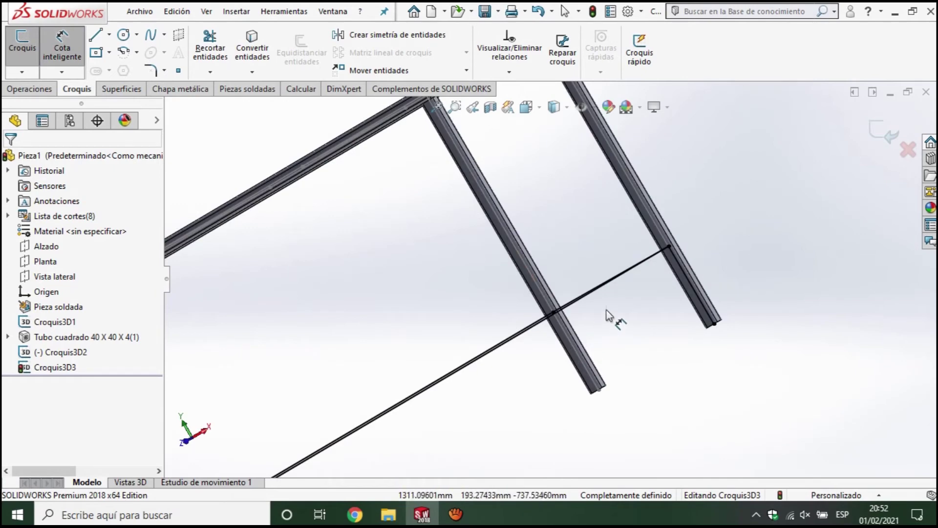
key("Escape")
Make the shelf end lines Línea4 and Línea8 parallel
scroll(543, 356, "up", 5)
scroll(494, 379, "up", 3)
mouse_move(556, 414)
middle_mouse_down()
mouse_move(440, 390)
mouse_move(323, 401)
middle_mouse_up()
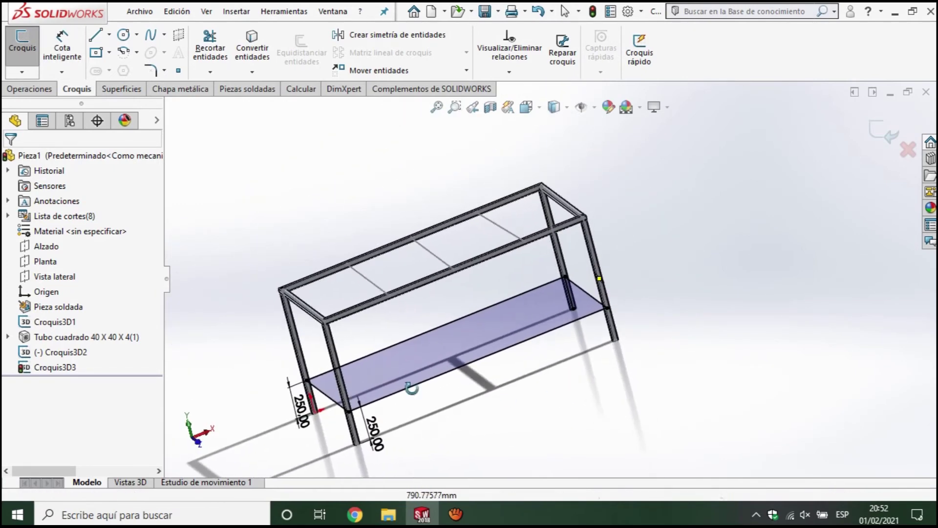
left_click(337, 408)
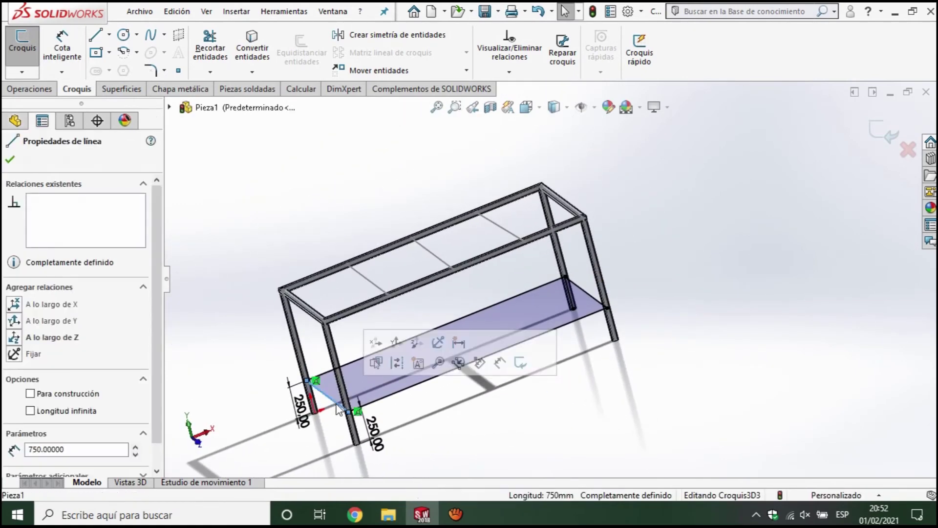
left_click(588, 294, "ctrl")
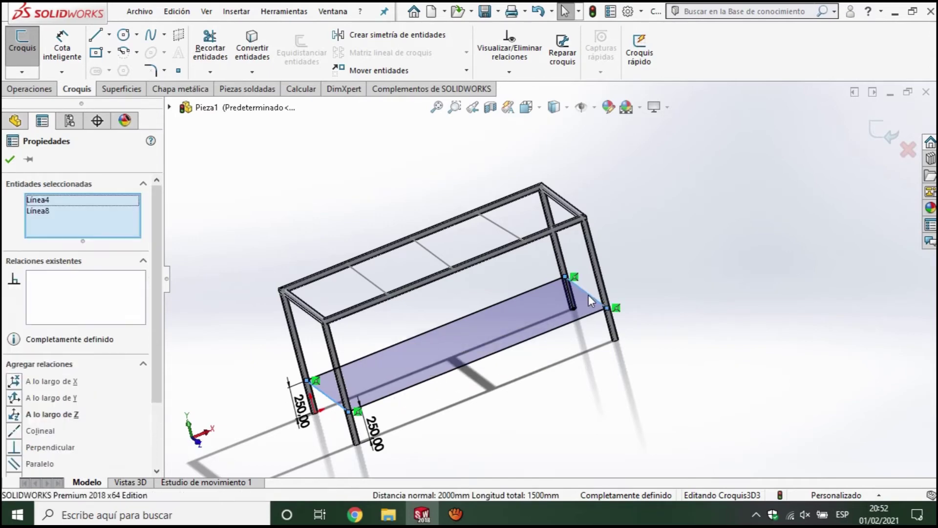
scroll(147, 332, "down", 3)
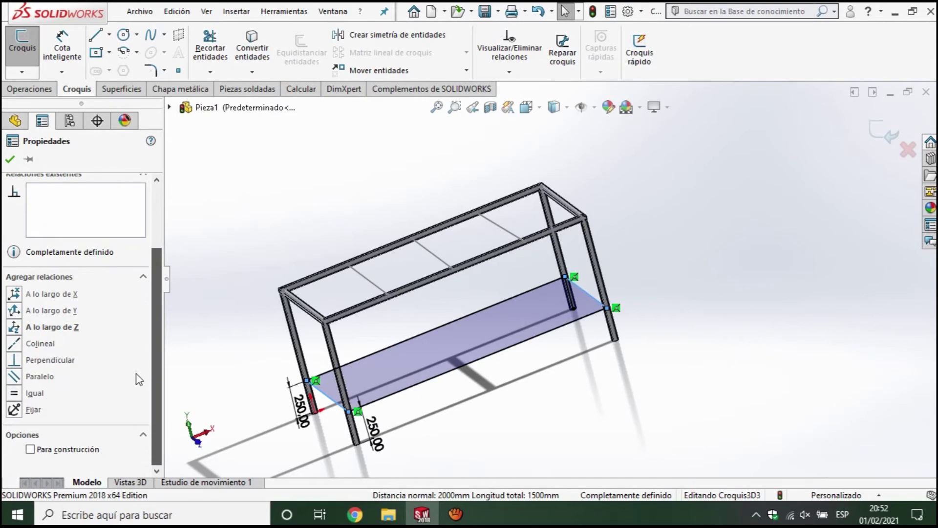
left_click(14, 377)
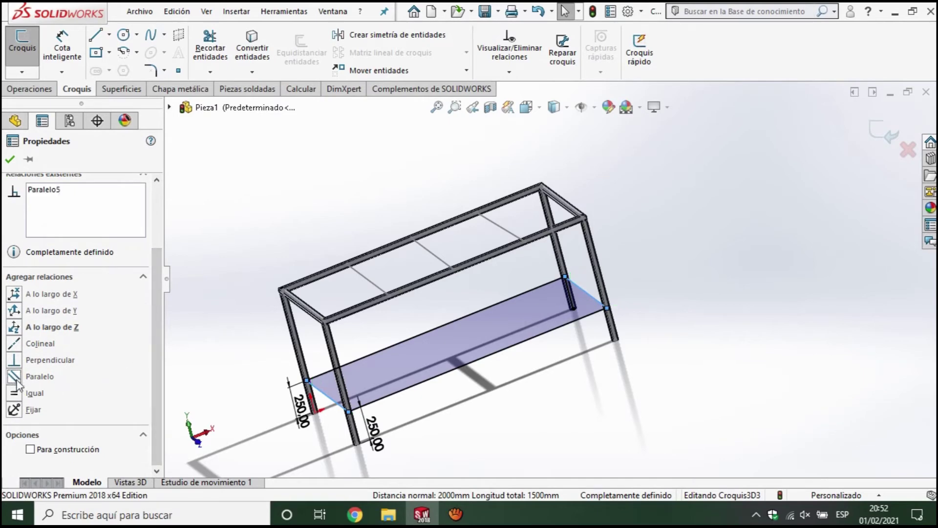
left_click(10, 161)
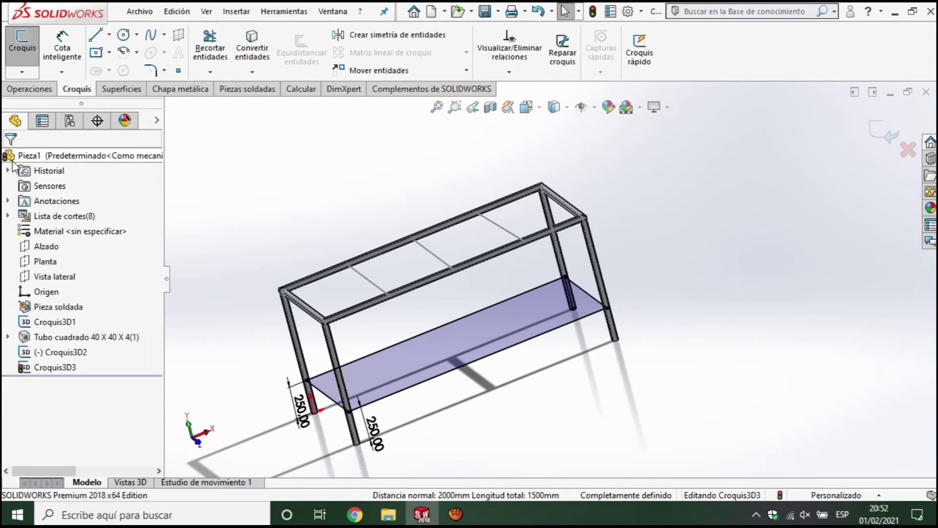
Orbit the frame to a tilted near-top view and show the Piezas soldadas tools
scroll(513, 357, "down", 3)
scroll(561, 316, "up", 3)
mouse_move(557, 309)
middle_mouse_down()
mouse_move(561, 263)
mouse_move(600, 225)
mouse_move(617, 231)
mouse_move(487, 344)
middle_mouse_up()
scroll(487, 345, "down", 3)
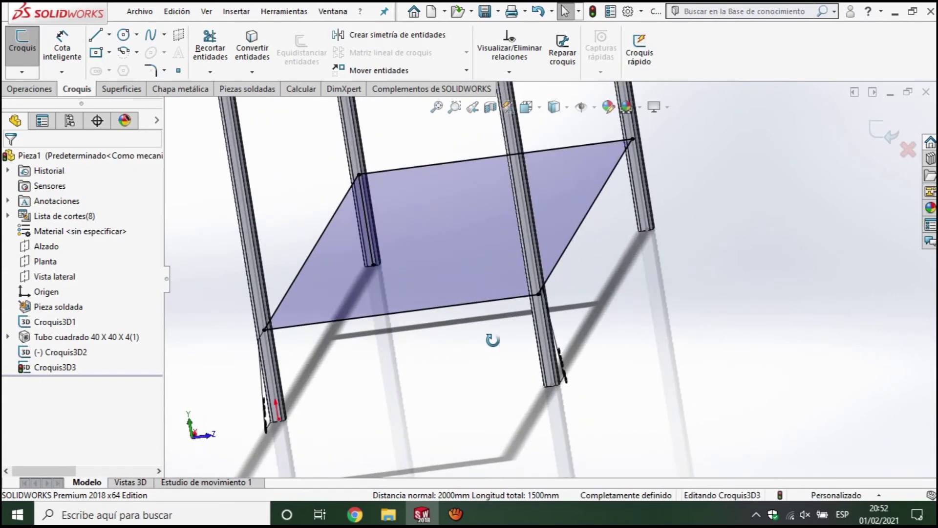
scroll(495, 342, "down", 2)
scroll(505, 366, "up", 3)
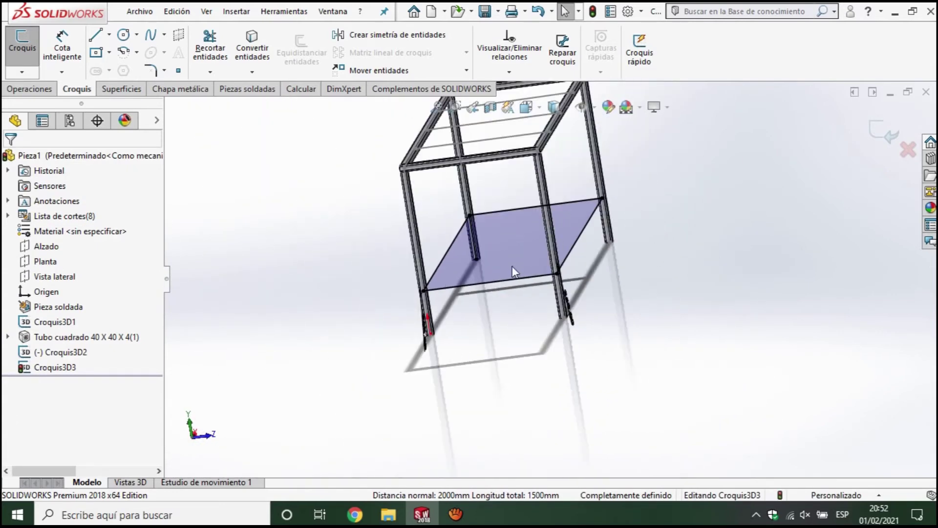
middle_click_drag(552, 238, 548, 305)
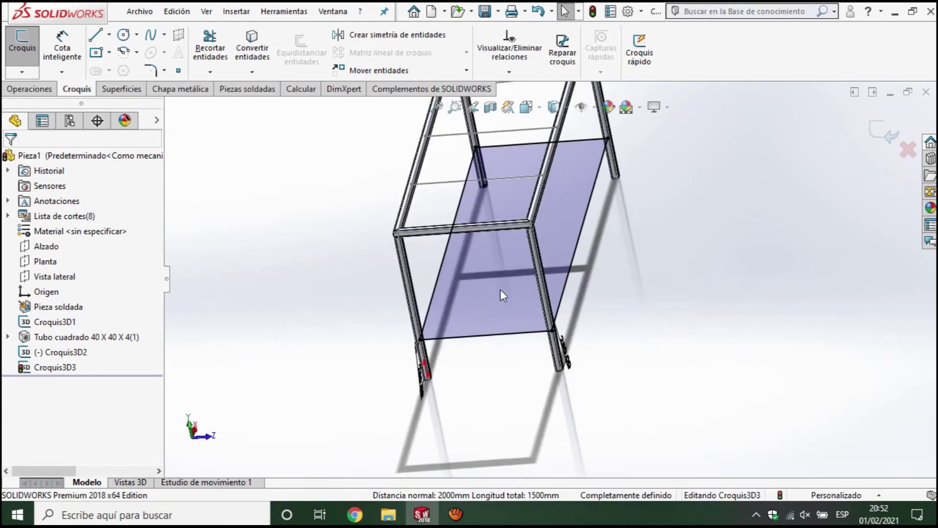
scroll(569, 274, "up", 3)
mouse_move(550, 256)
middle_mouse_down()
mouse_move(503, 302)
mouse_move(557, 217)
mouse_move(501, 327)
mouse_move(518, 303)
mouse_move(552, 318)
mouse_move(538, 275)
mouse_move(525, 285)
middle_mouse_up()
scroll(552, 317, "down", 2)
scroll(553, 317, "down", 2)
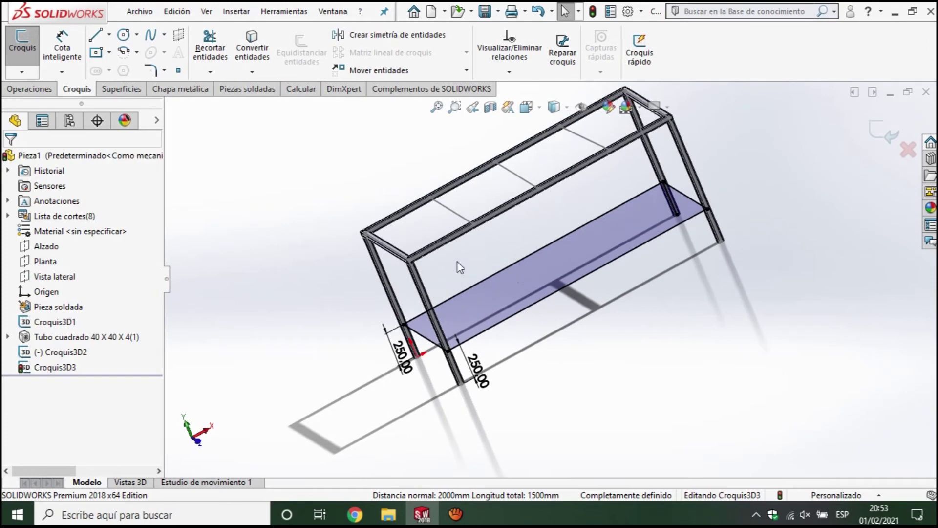
scroll(474, 225, "down", 2)
scroll(484, 259, "down", 2)
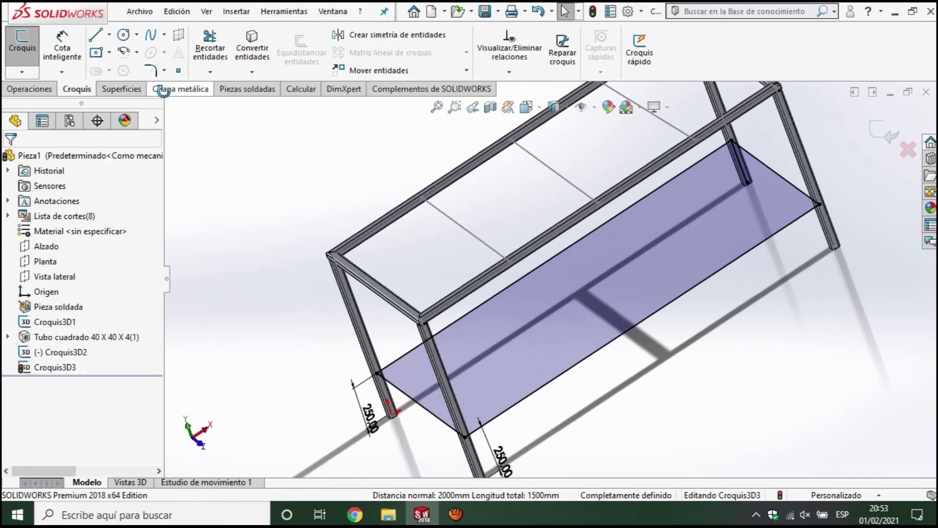
left_click(244, 89)
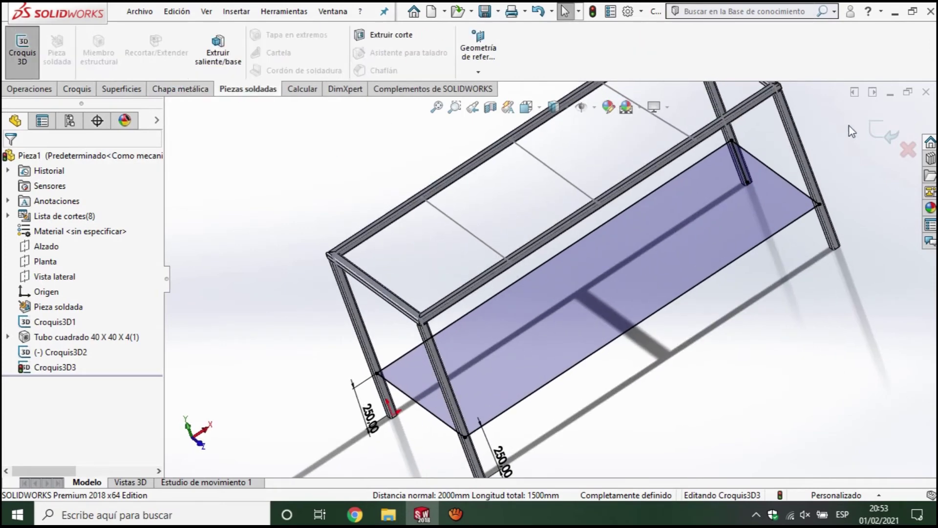
Add 40 x 40 x 4 square tubes on two top cross lines, plus the third in a new group
left_click(22, 53)
left_click(98, 53)
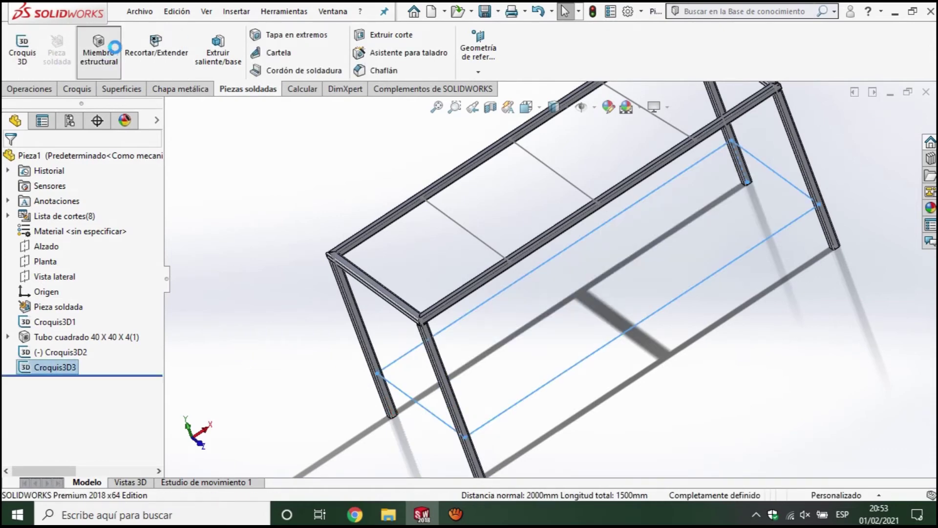
left_click(465, 229)
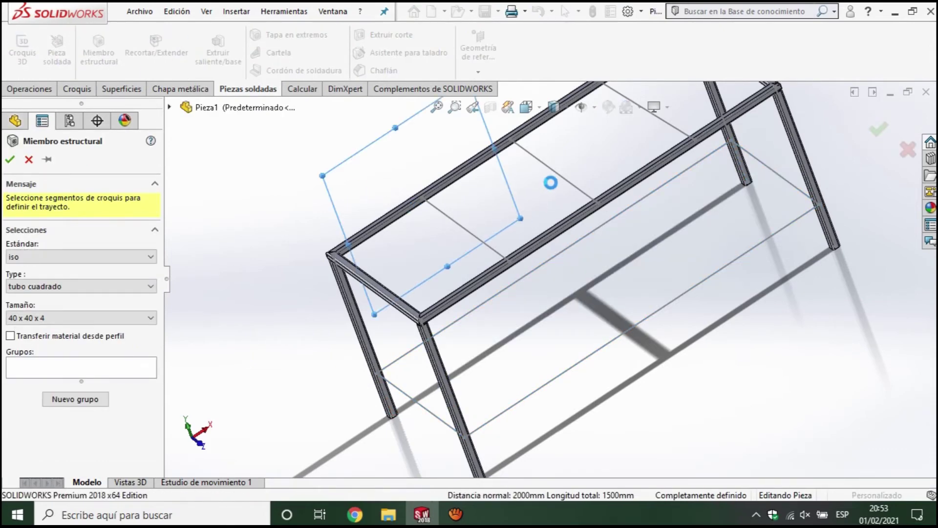
left_click(579, 183)
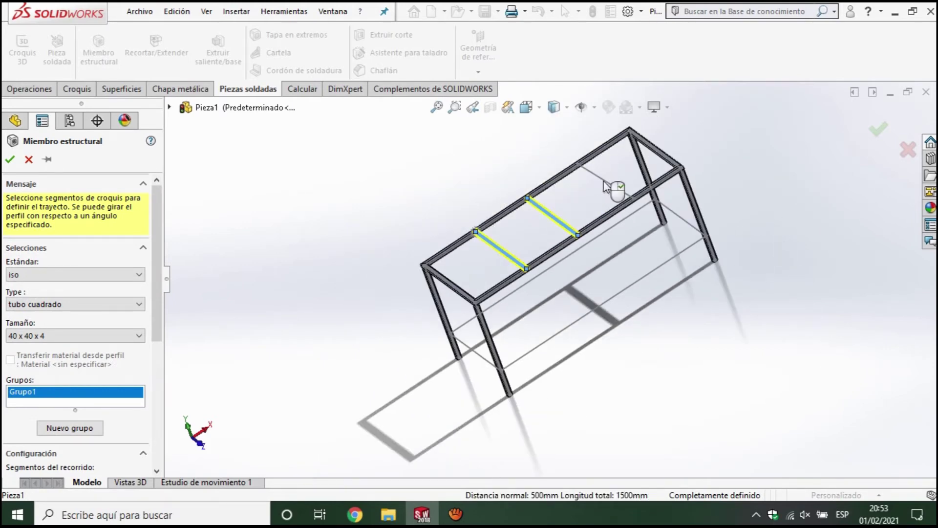
scroll(605, 186, "down", 5)
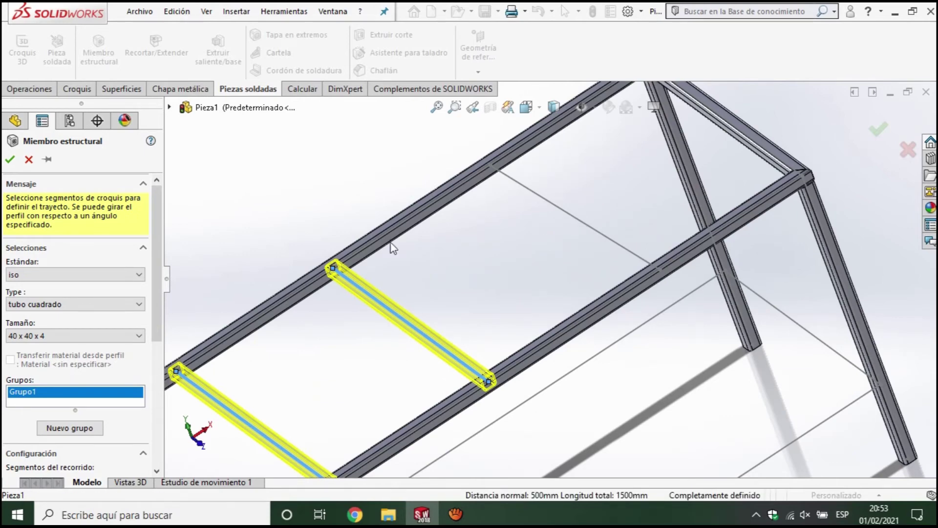
left_click(64, 425)
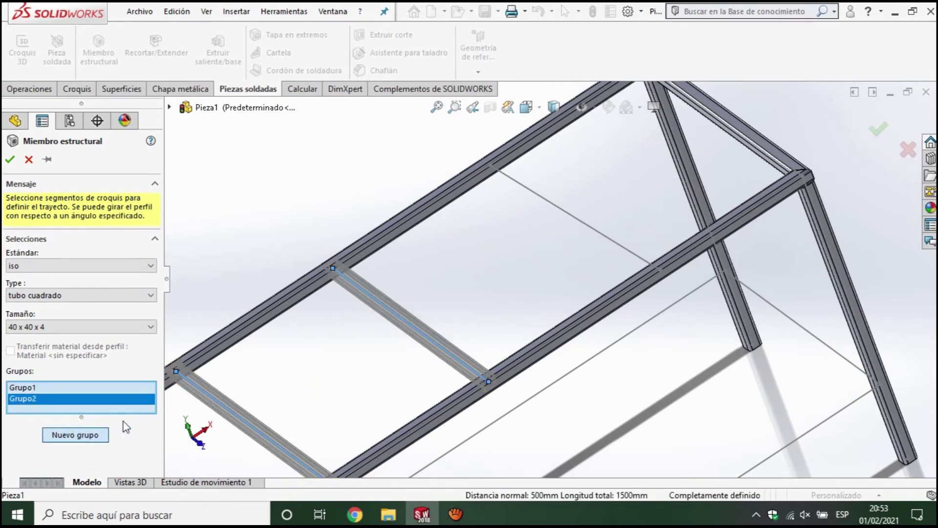
left_click(597, 235)
left_click(878, 130)
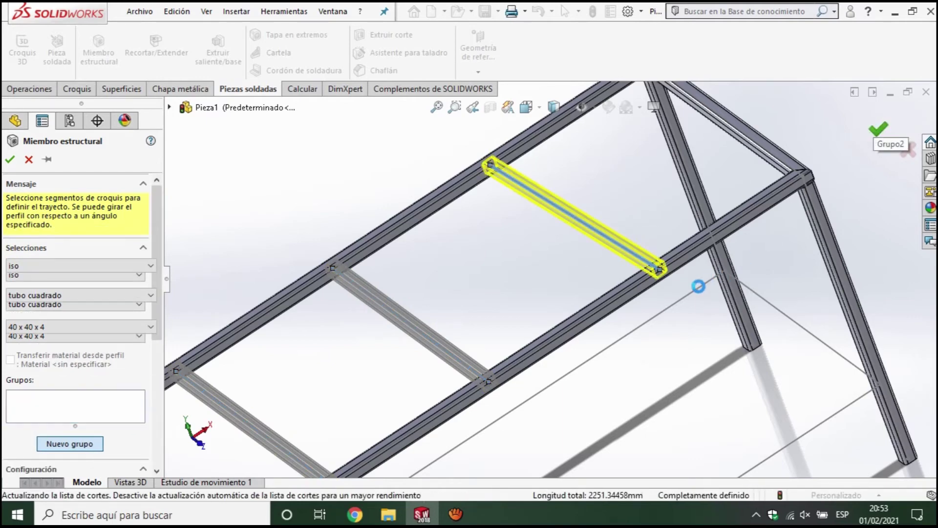
scroll(670, 277, "down", 3)
scroll(635, 267, "down", 3)
scroll(499, 371, "up", 5)
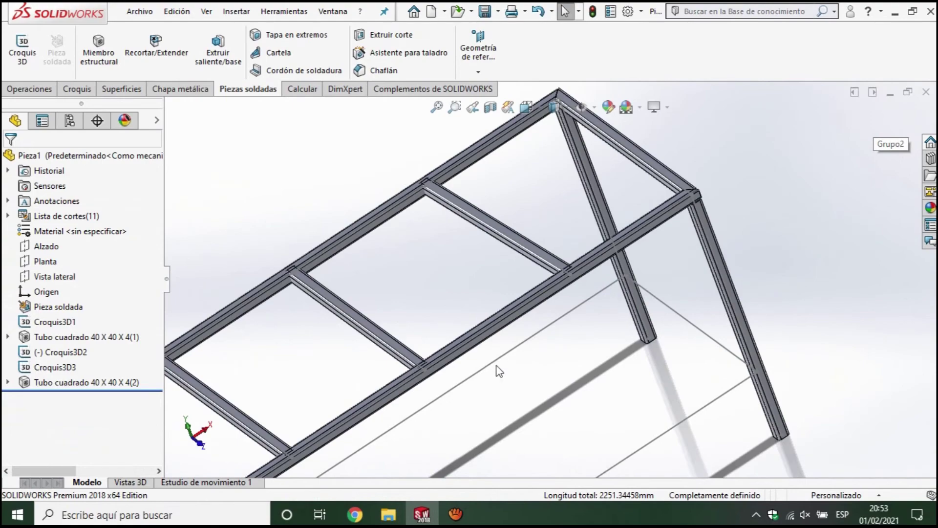
Trim the new cross tube against the long side tube with Recortar/Extender
scroll(381, 335, "down", 3)
scroll(361, 318, "up", 2)
scroll(383, 331, "up", 3)
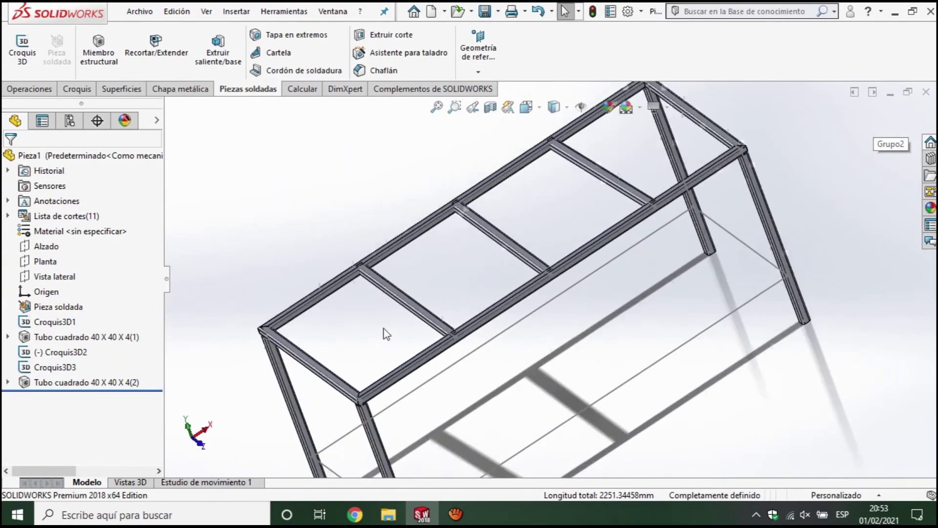
scroll(639, 329, "down", 4)
scroll(736, 316, "down", 2)
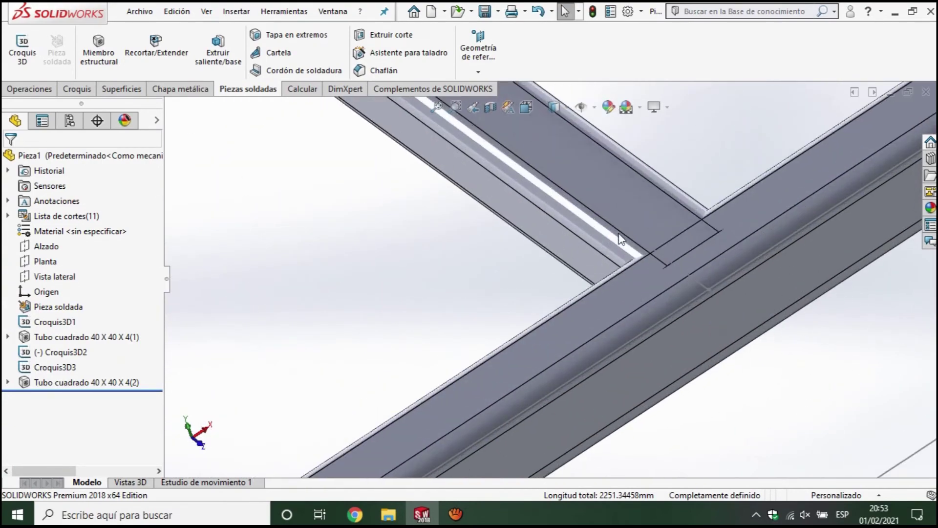
scroll(639, 281, "up", 1)
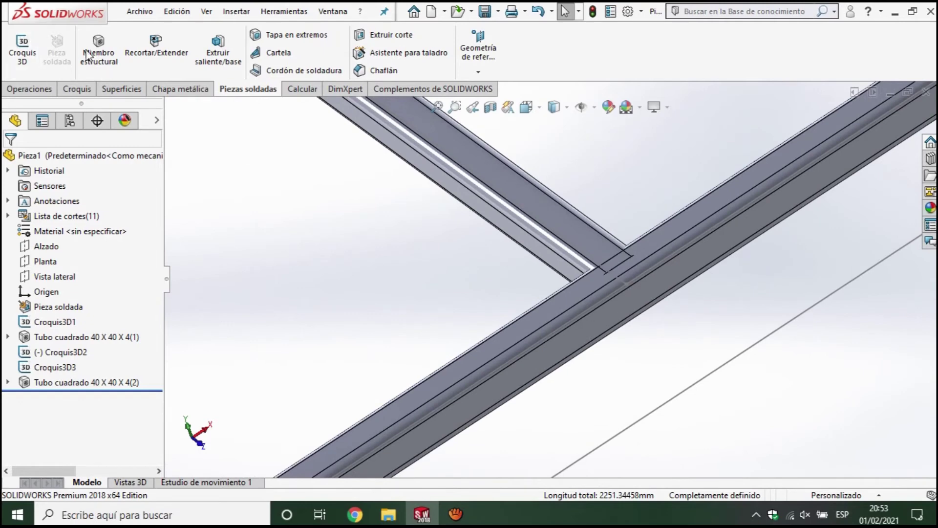
left_click(160, 44)
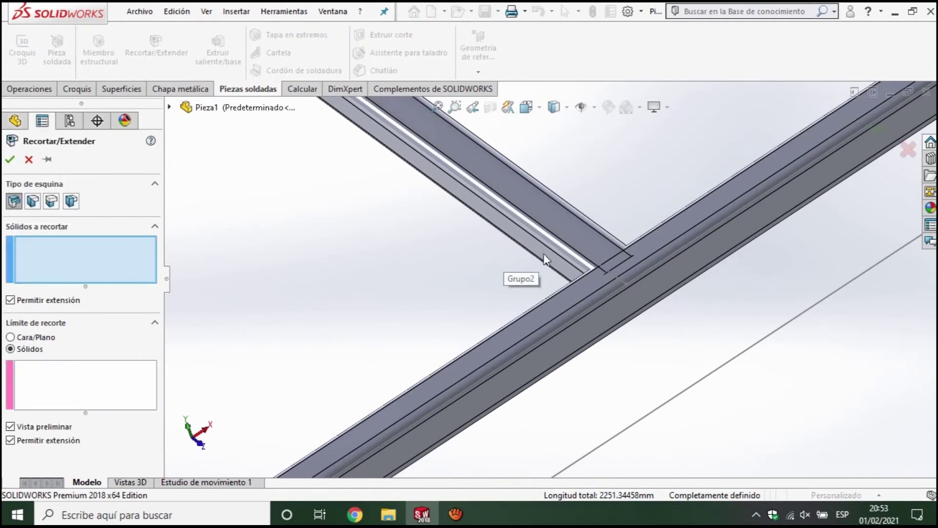
left_click(582, 234)
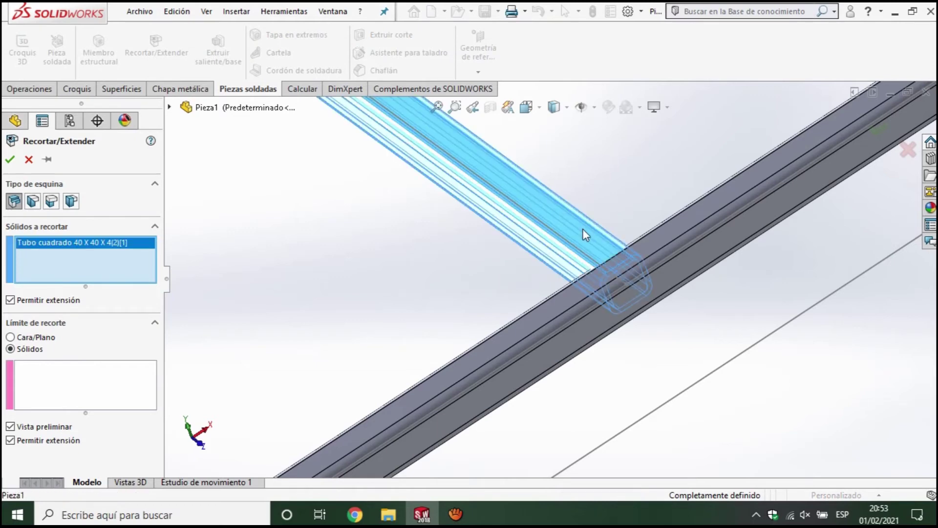
left_click(68, 399)
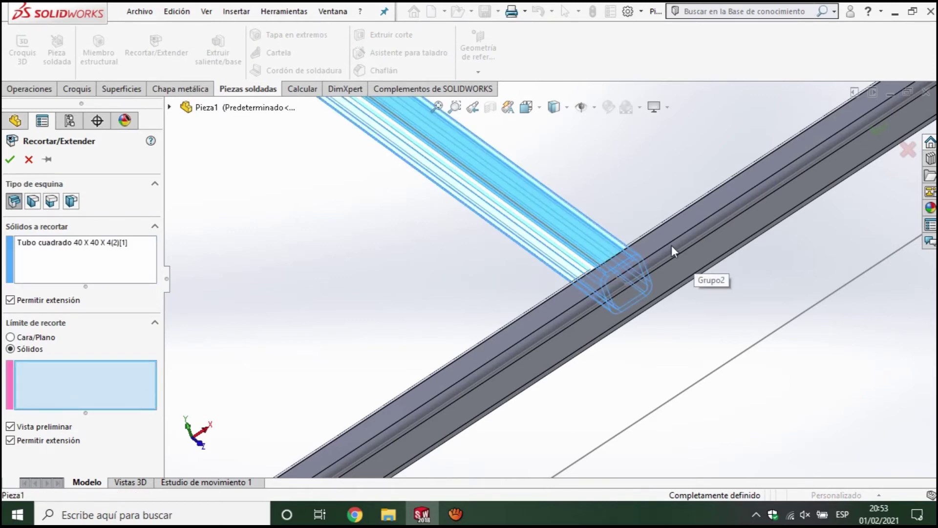
left_click(635, 320)
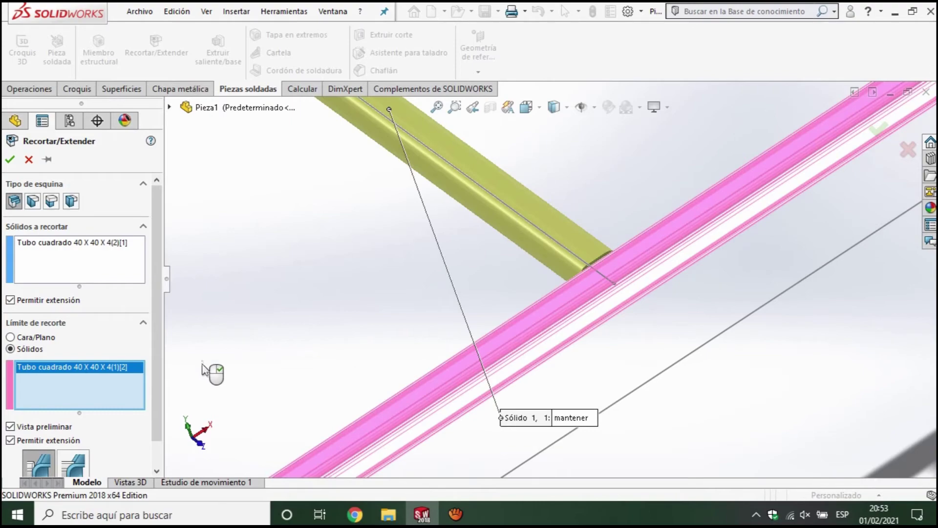
left_click(14, 160)
scroll(608, 289, "up", 3)
scroll(552, 276, "down", 3)
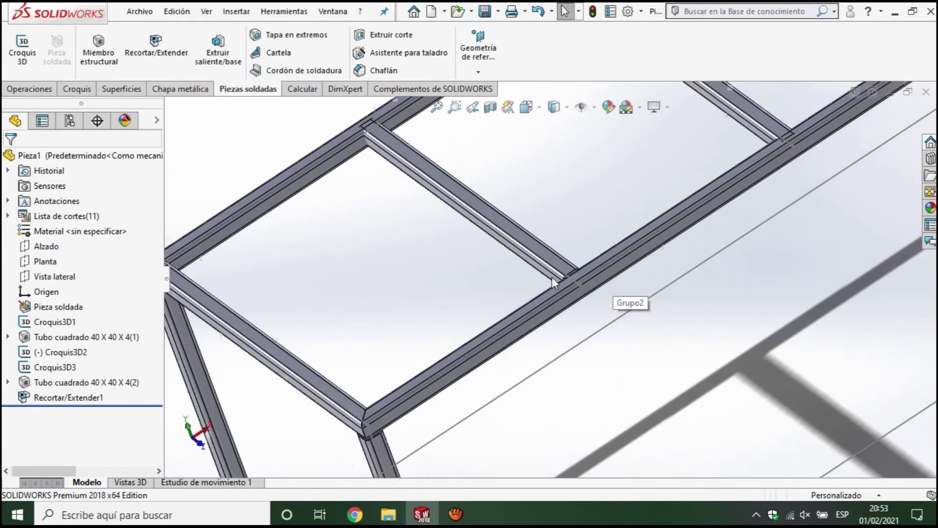
scroll(477, 207, "up", 3)
scroll(581, 260, "down", 3)
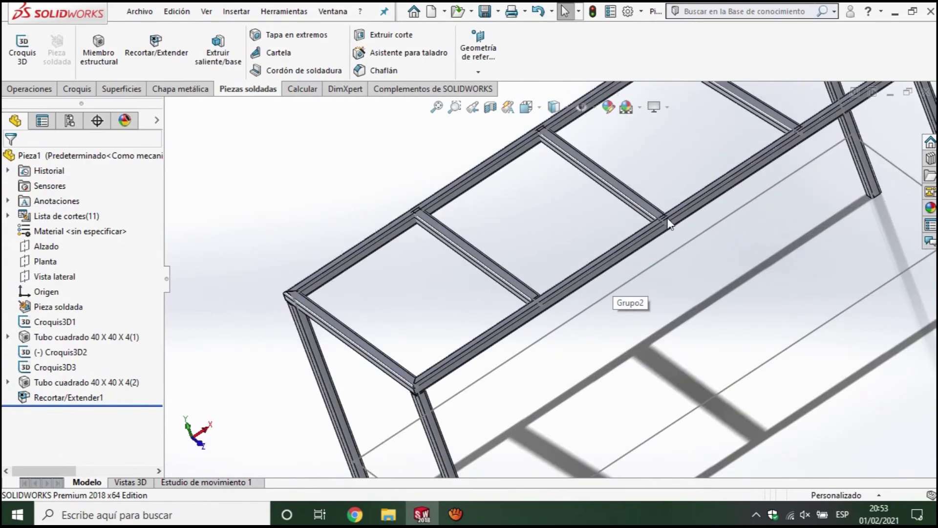
scroll(669, 223, "up", 3)
scroll(641, 225, "down", 3)
scroll(580, 342, "up", 3)
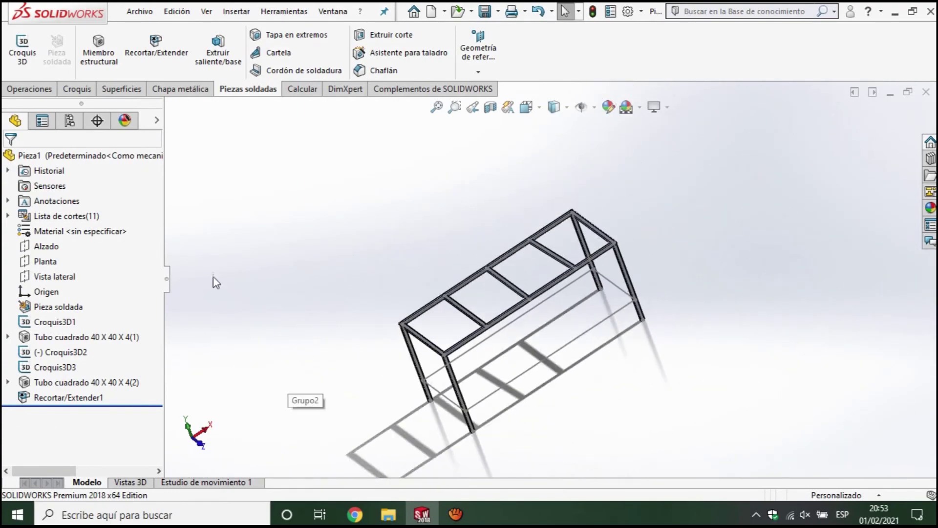
Add 40 x 40 x 4 square-tube structural members along the four lower shelf sketch lines
left_click(101, 54)
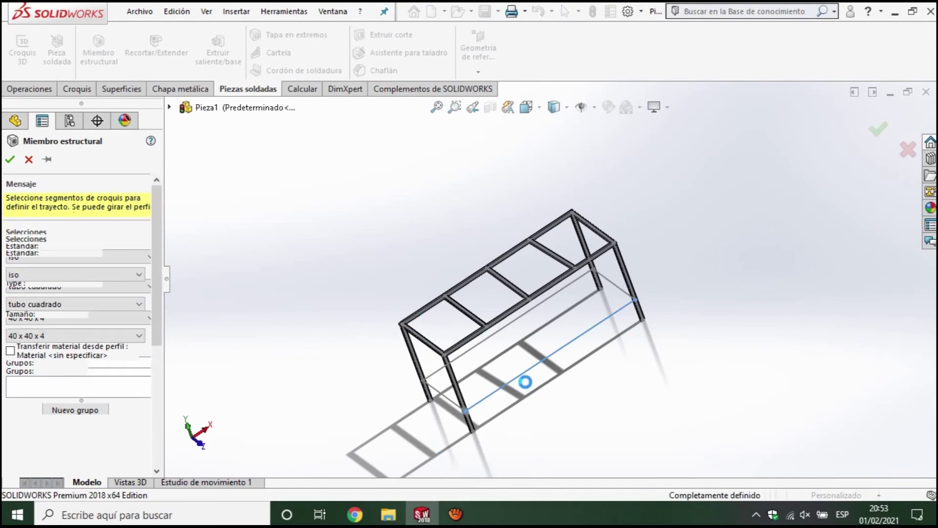
left_click(499, 391)
scroll(505, 417, "down", 3)
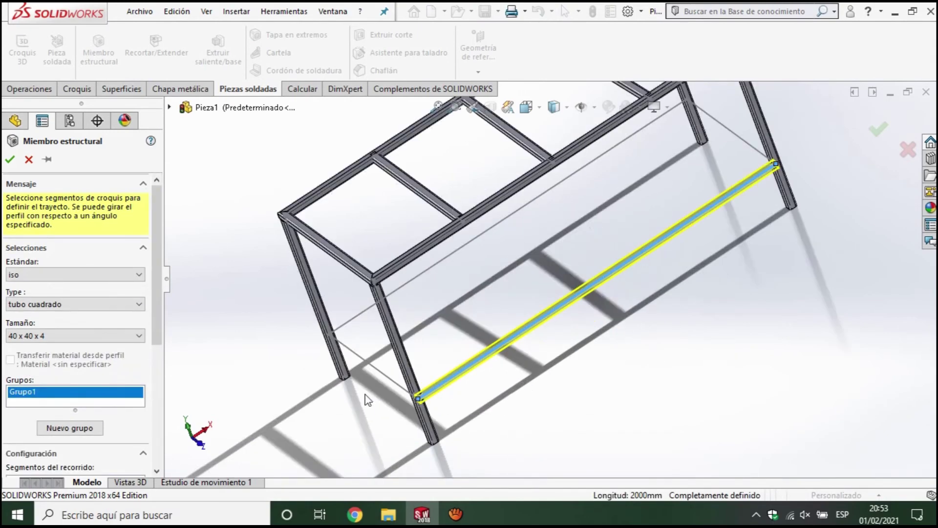
left_click(382, 373)
left_click(353, 317)
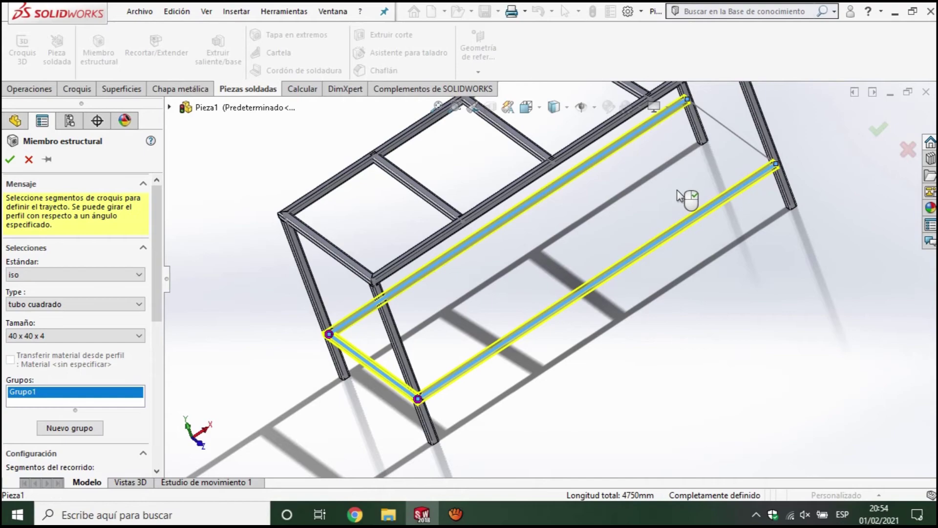
left_click(781, 160)
left_click(878, 130)
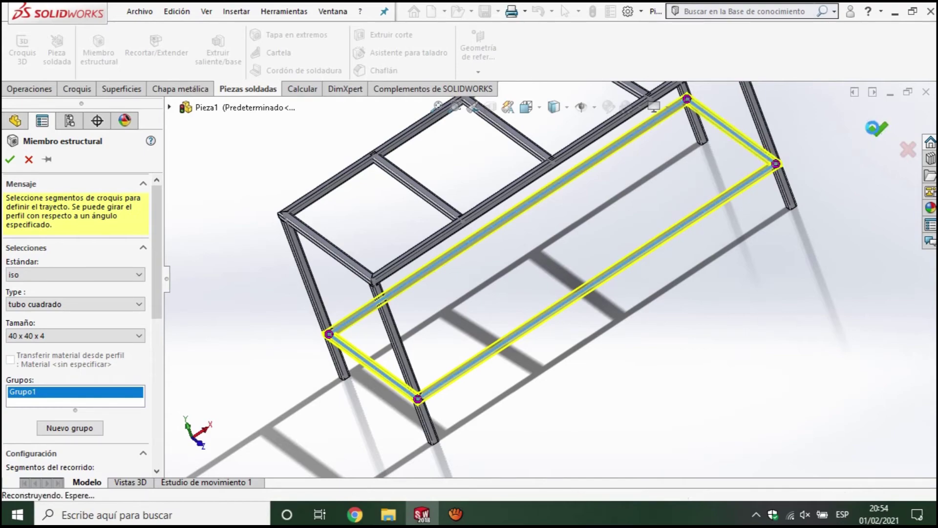
scroll(771, 185, "down", 5)
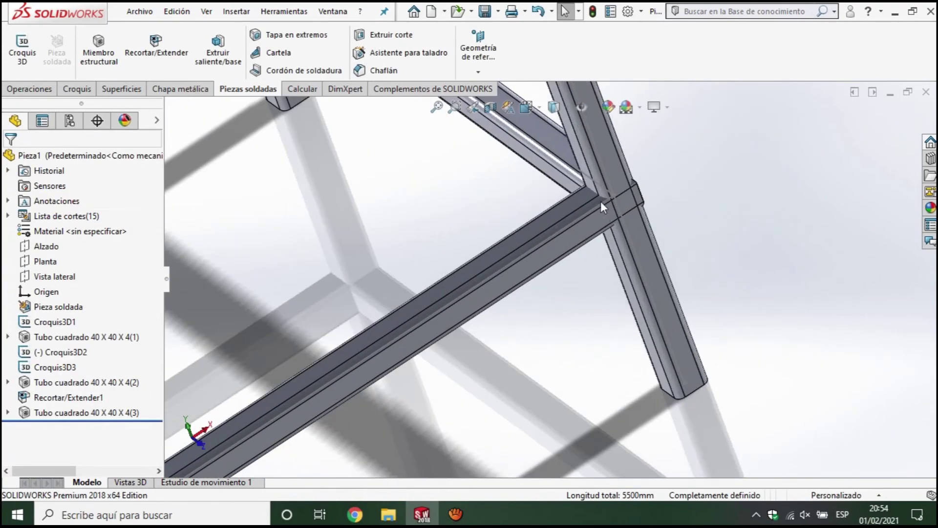
scroll(601, 204, "down", 2)
scroll(606, 204, "down", 2)
scroll(618, 206, "down", 2)
scroll(524, 245, "up", 2)
Trim the two corner shelf tubes against the leg tube with Recortar/Extender
left_click(524, 244)
scroll(524, 249, "up", 3)
left_click(308, 167)
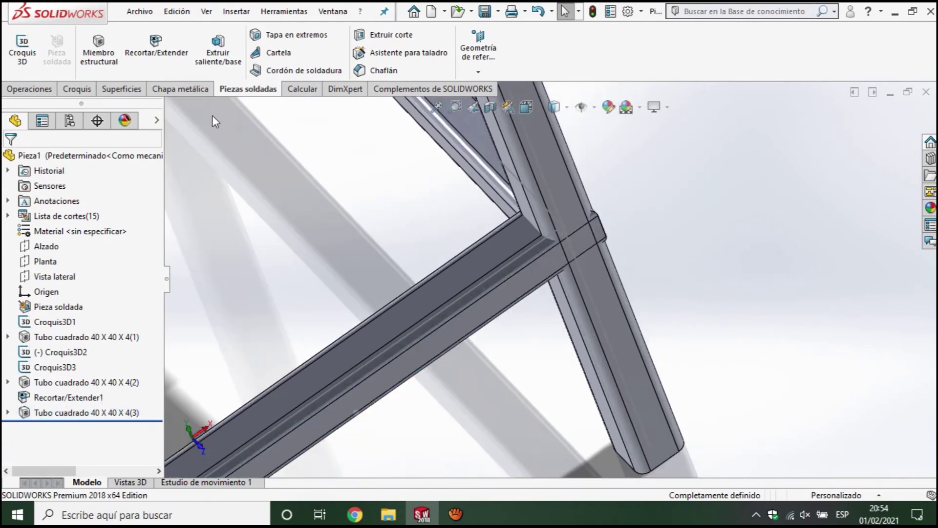
left_click(156, 46)
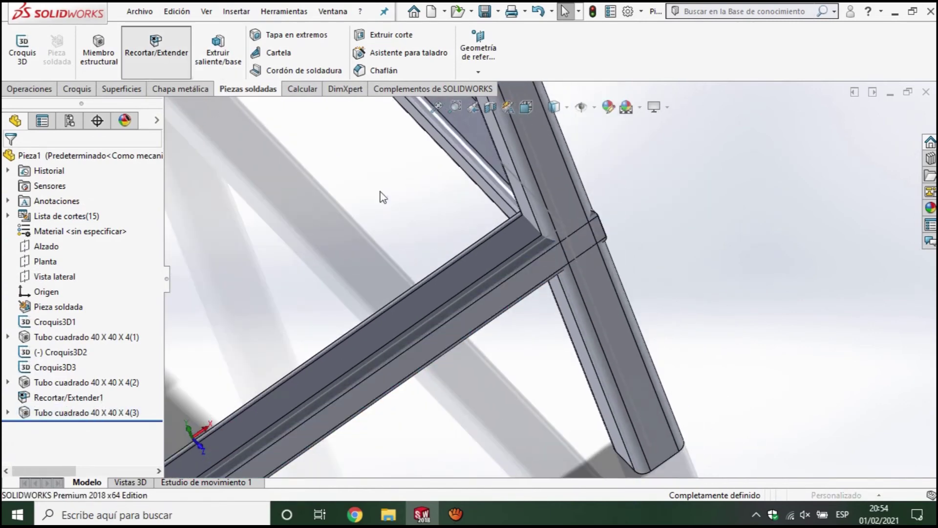
left_click(479, 251)
left_click(482, 153)
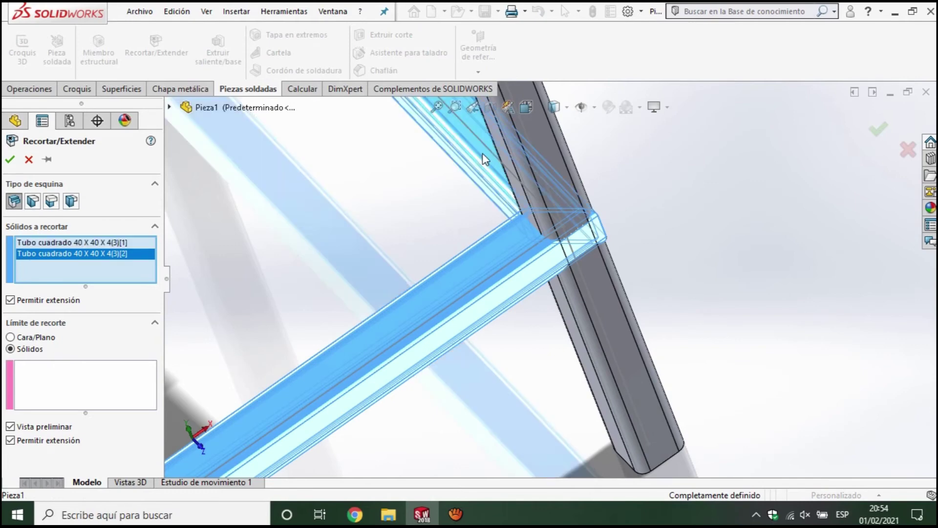
left_click(35, 380)
left_click(619, 314)
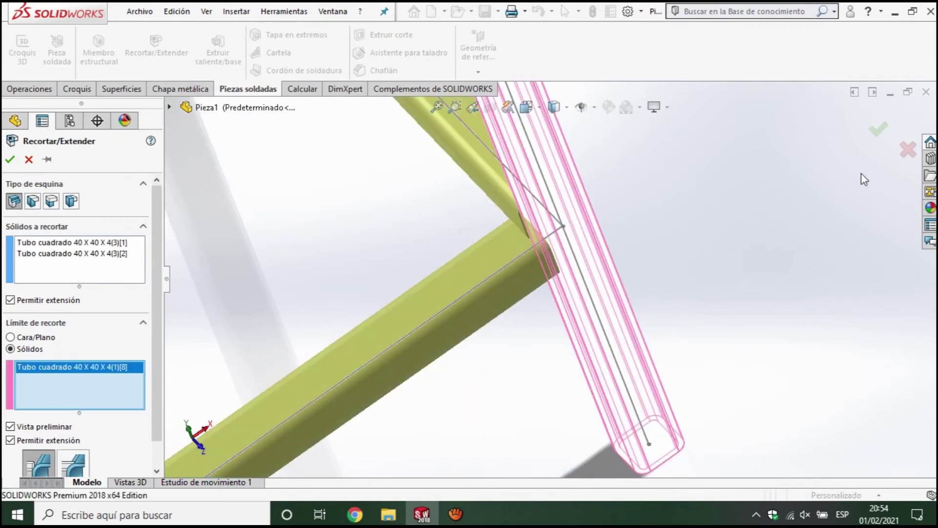
left_click(883, 129)
scroll(530, 240, "up", 3)
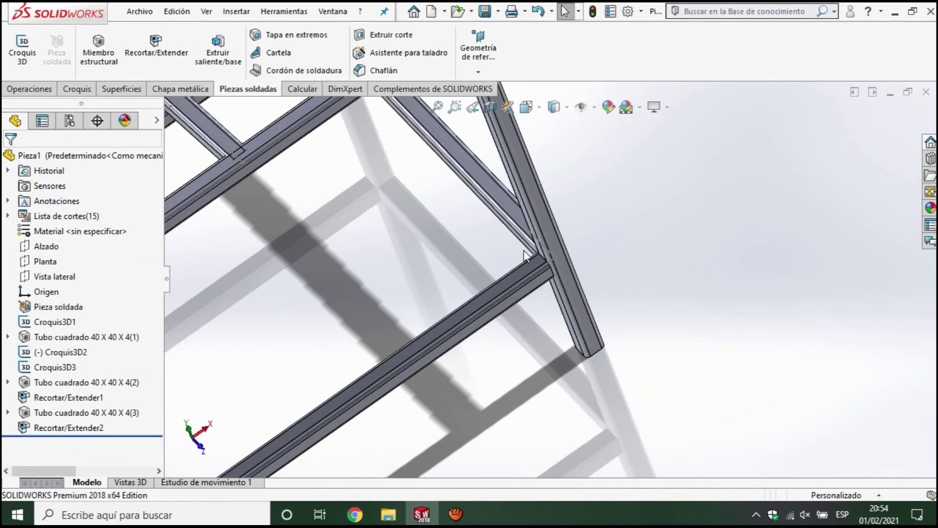
scroll(525, 309, "up", 2)
scroll(525, 309, "up", 3)
mouse_move(394, 391)
middle_mouse_down()
mouse_move(593, 379)
mouse_move(576, 307)
mouse_move(732, 297)
mouse_move(599, 394)
mouse_move(620, 447)
middle_mouse_up()
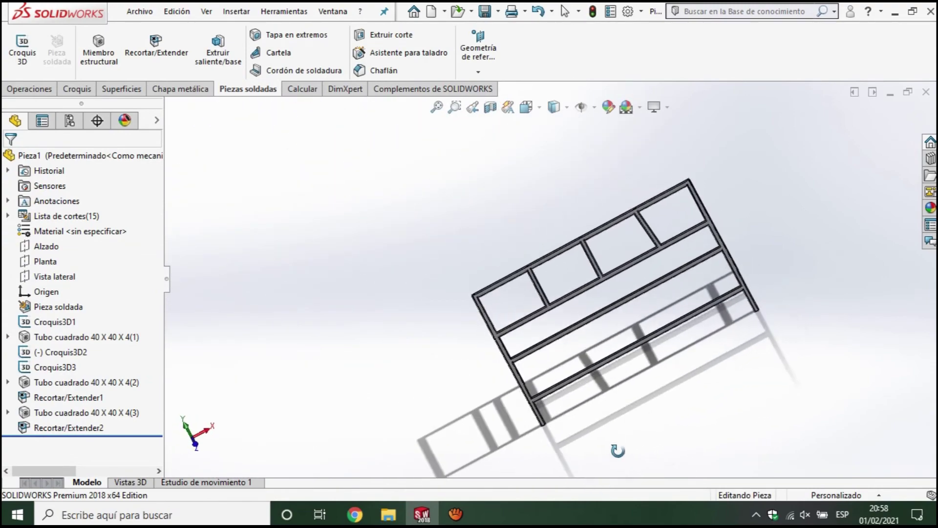
Draw a three-point corner rectangle on the top frame tube as the tabletop outline
scroll(589, 301, "down", 4)
mouse_move(604, 313)
middle_mouse_down()
mouse_move(629, 283)
mouse_move(341, 253)
middle_mouse_up()
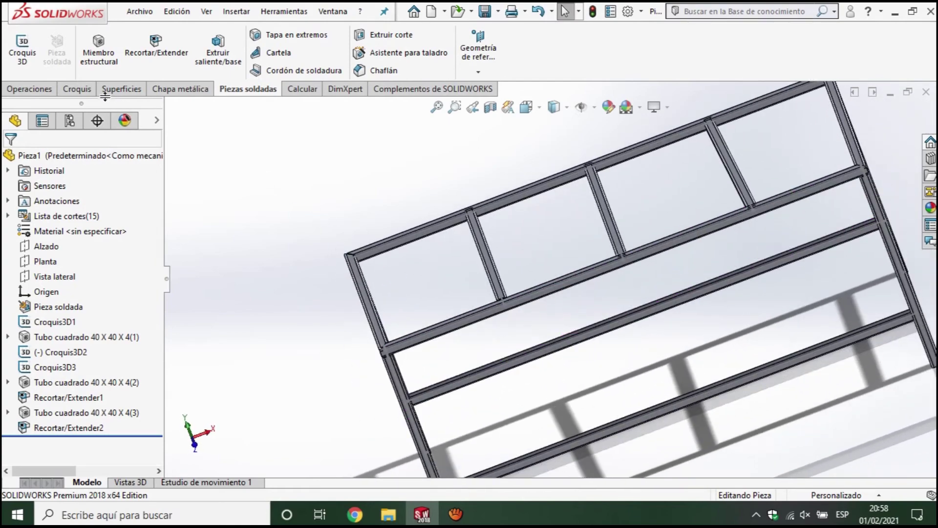
left_click(78, 90)
scroll(342, 285, "down", 2)
scroll(480, 330, "down", 3)
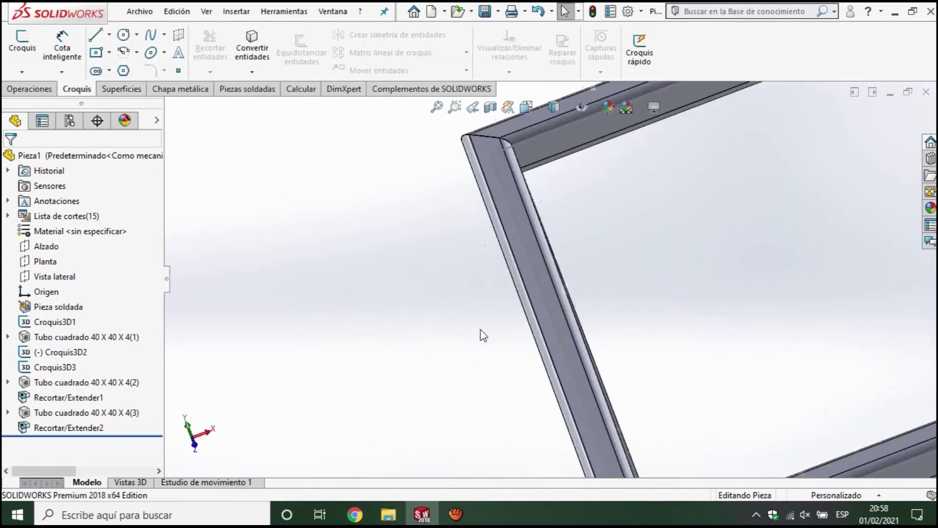
scroll(574, 303, "down", 3)
left_click(577, 291)
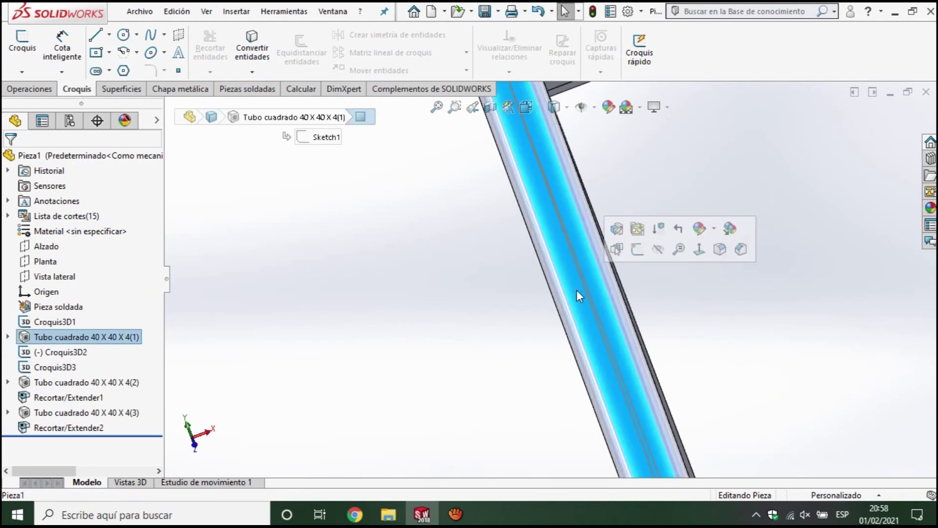
left_click(109, 52)
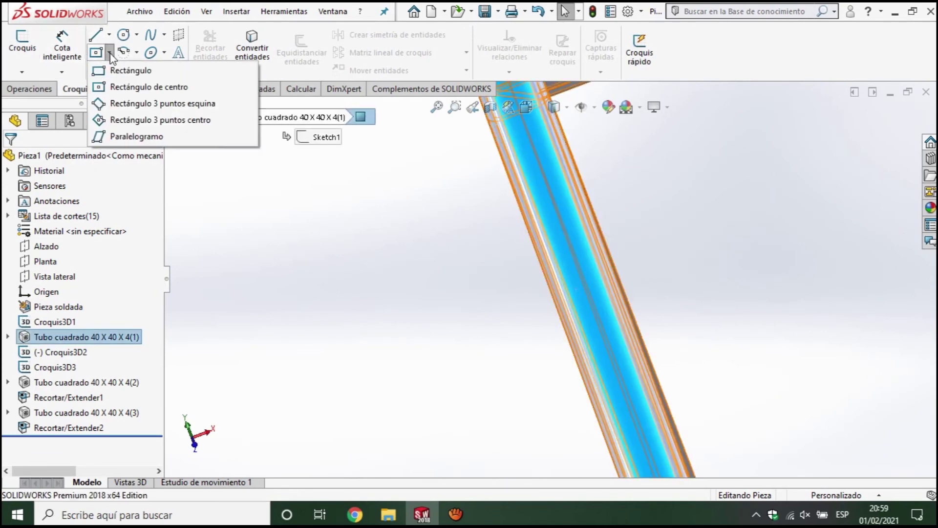
left_click(137, 103)
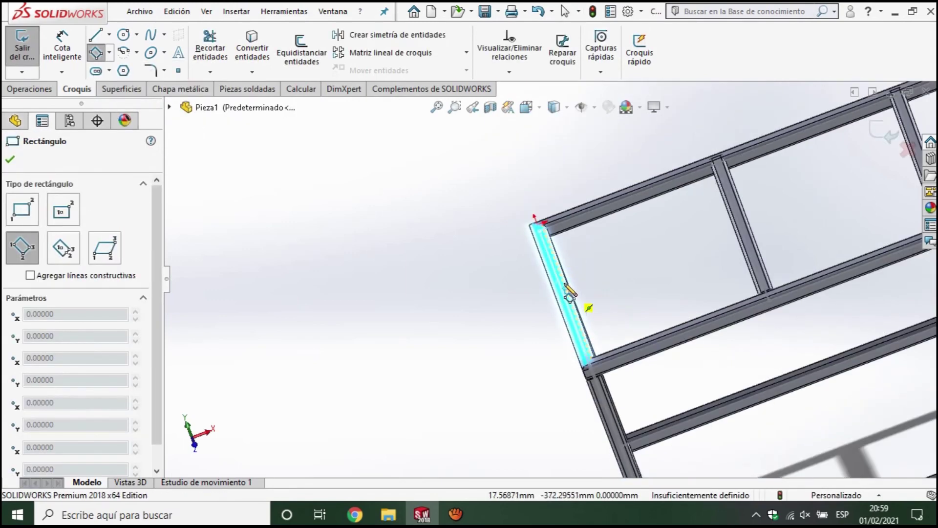
left_click(520, 217)
scroll(610, 210, "up", 2)
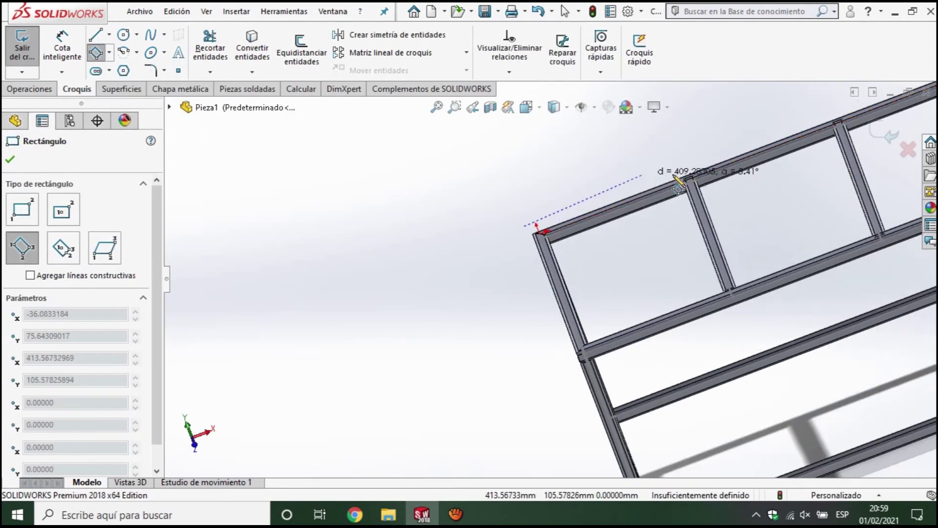
scroll(684, 176, "up", 3)
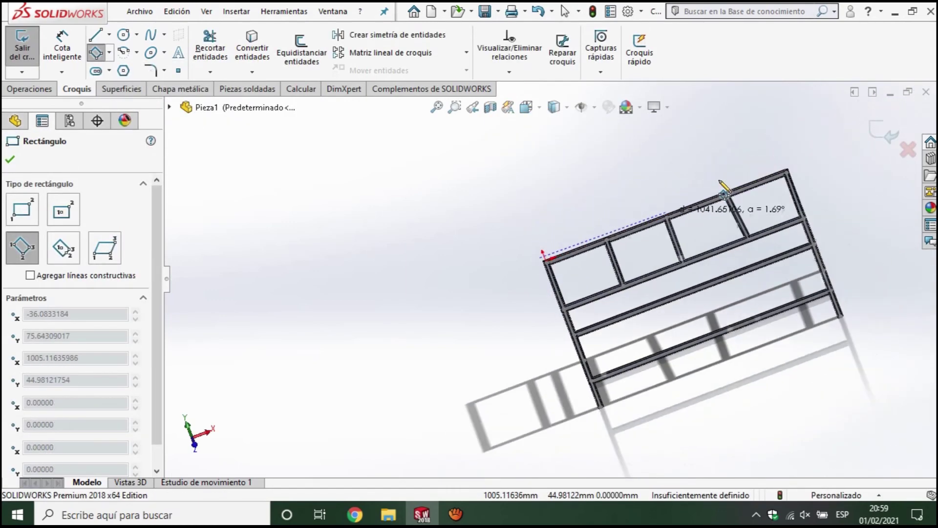
left_click(803, 171)
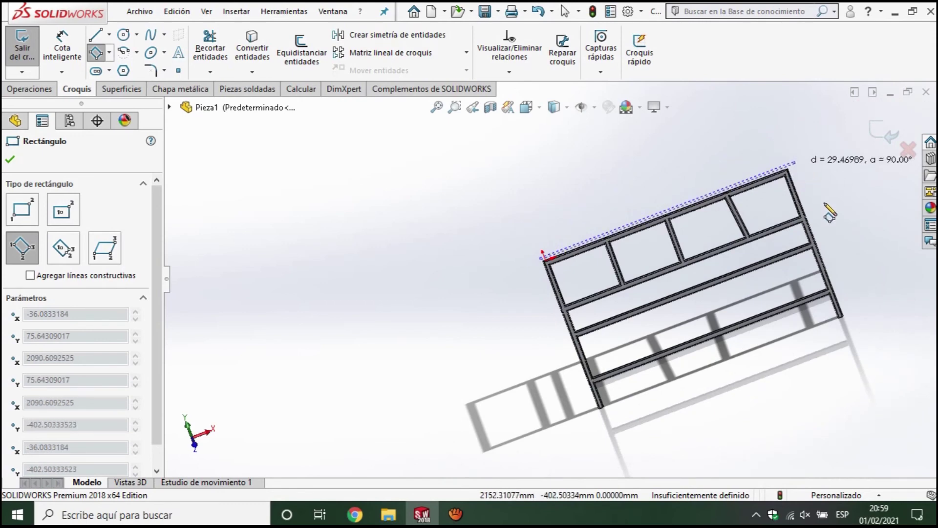
left_click(829, 246)
middle_click_drag(829, 247, 857, 266)
key("Escape")
scroll(564, 282, "down", 4)
Dimension the rectangle's short edge at 1086.29 mm
left_click(62, 42)
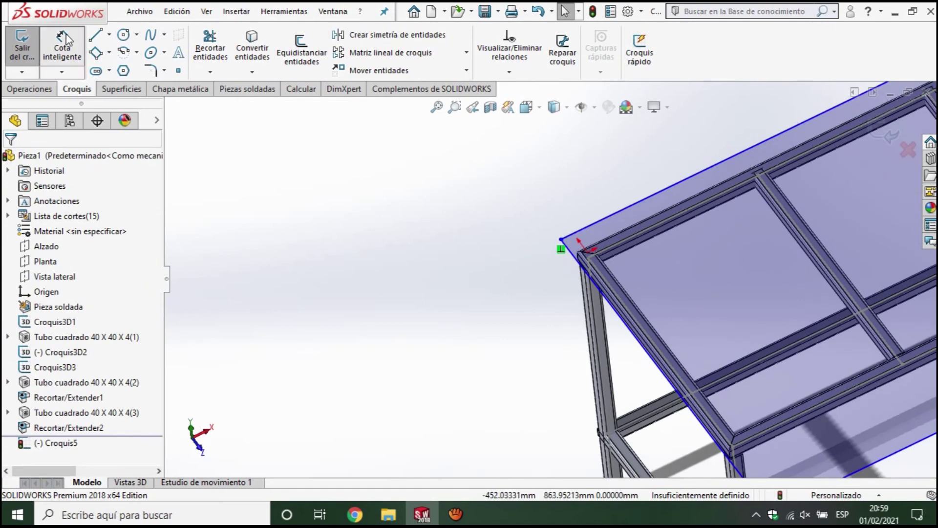
scroll(631, 332, "down", 2)
scroll(634, 340, "down", 2)
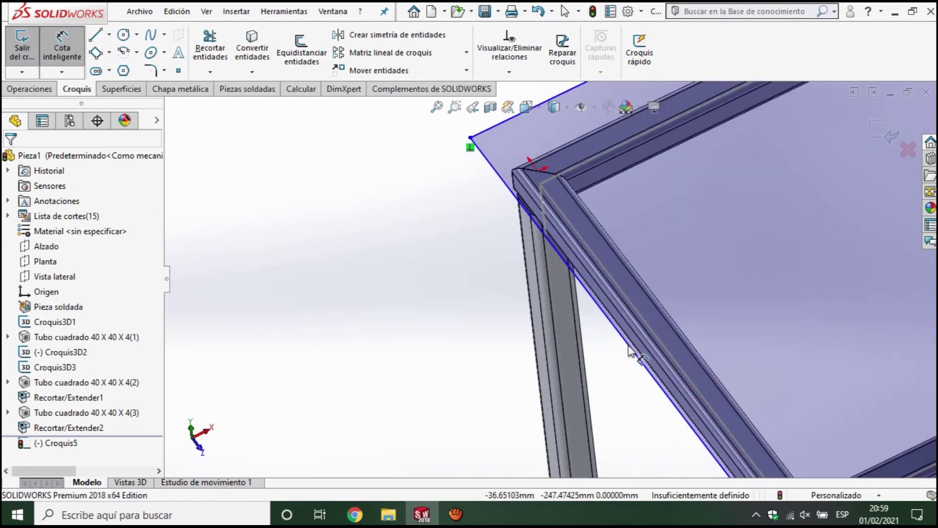
left_click(627, 346)
scroll(664, 338, "down", 3)
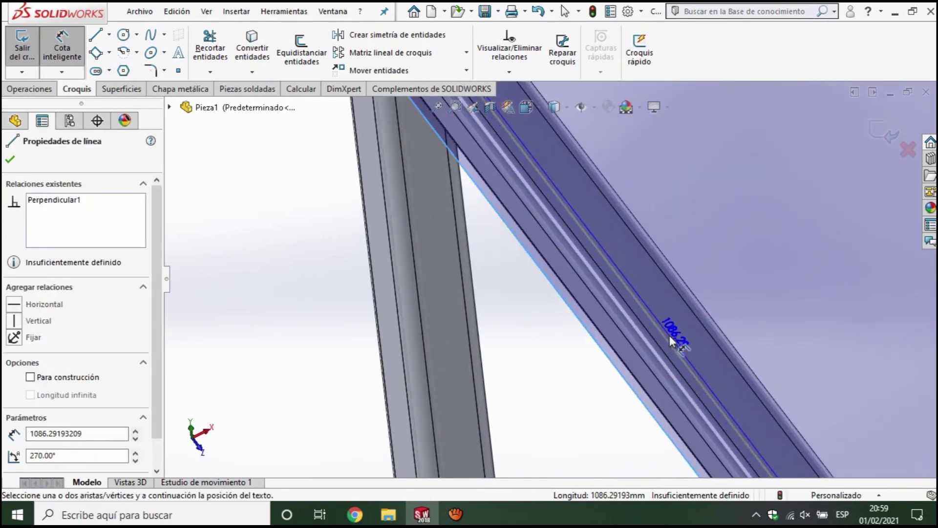
left_click(670, 335)
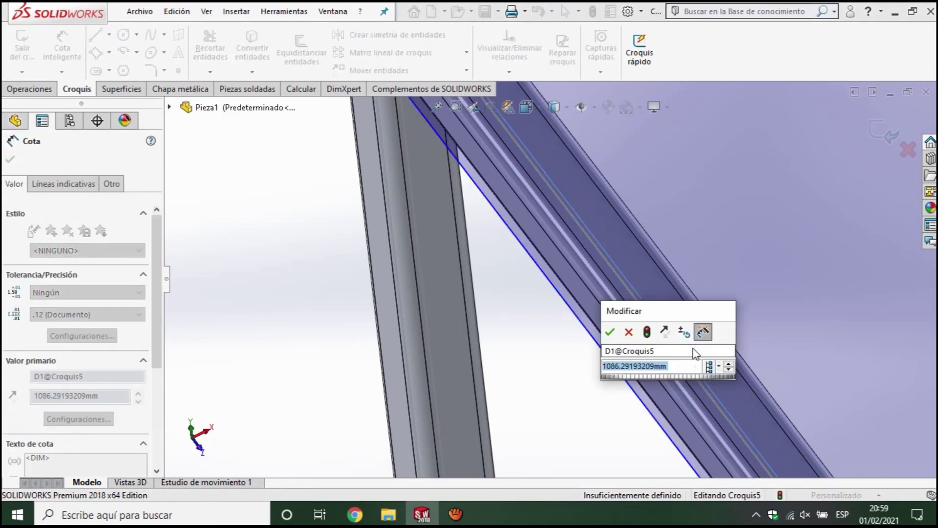
key("Return")
key("Escape")
scroll(675, 363, "up", 1)
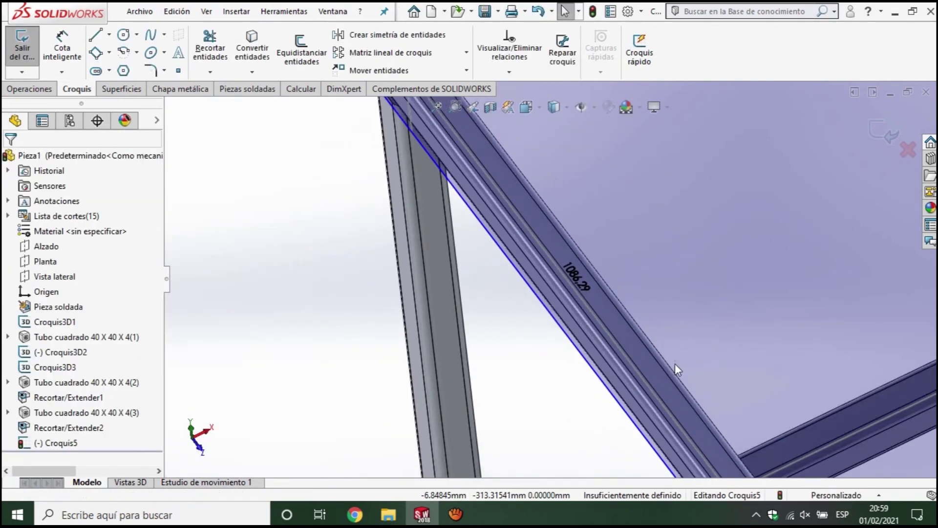
Set the gap between the rectangle's short edge and the tube edge to 25 mm
left_click(62, 46)
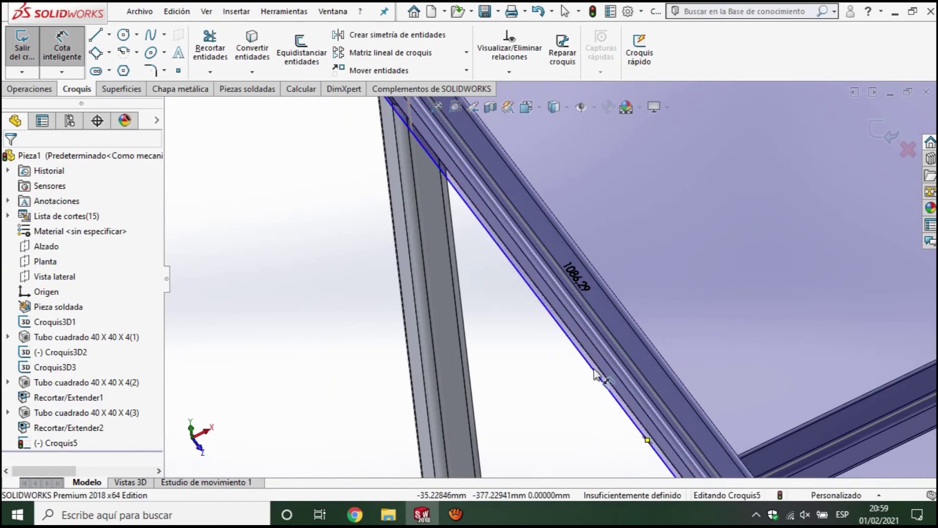
left_click(610, 353)
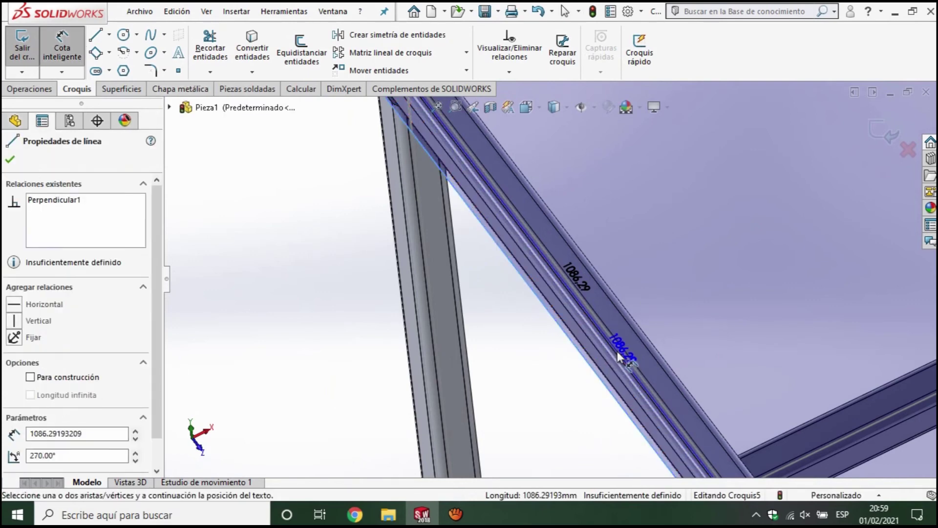
left_click(617, 353)
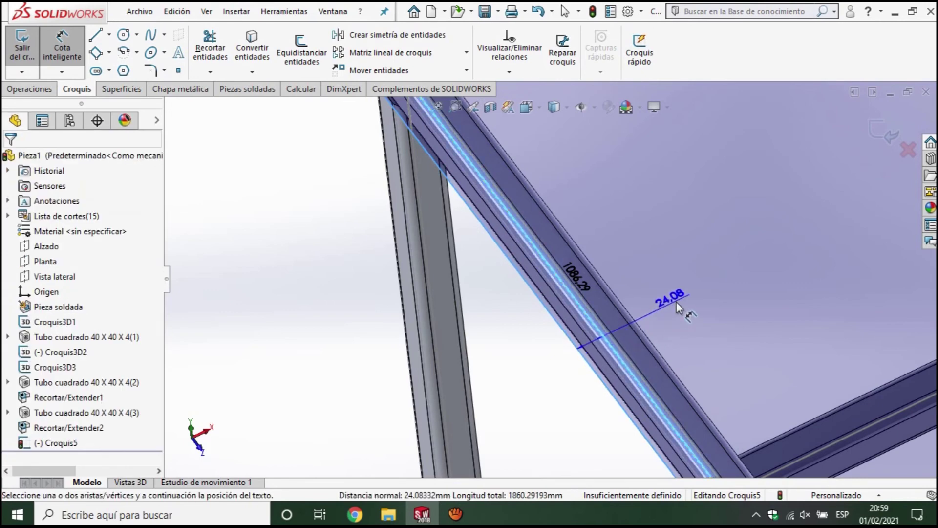
left_click(676, 301)
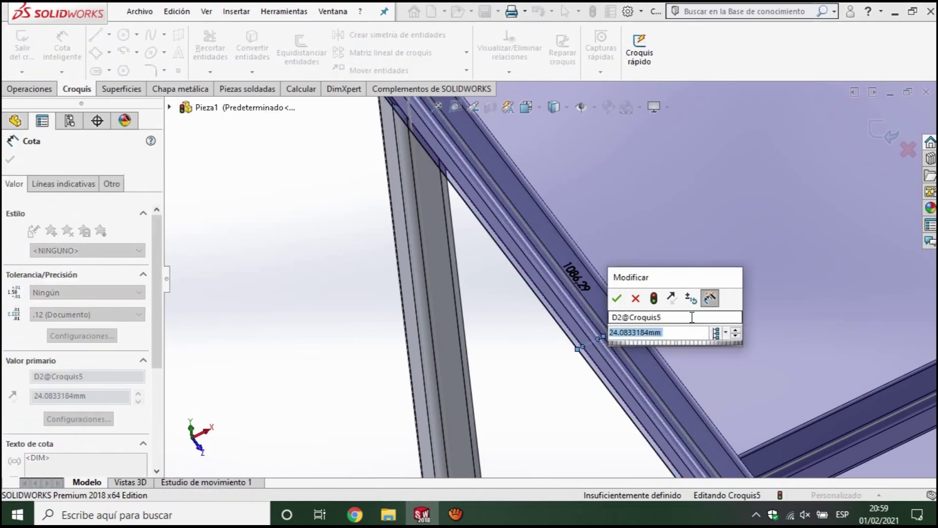
type("2")
key("Return")
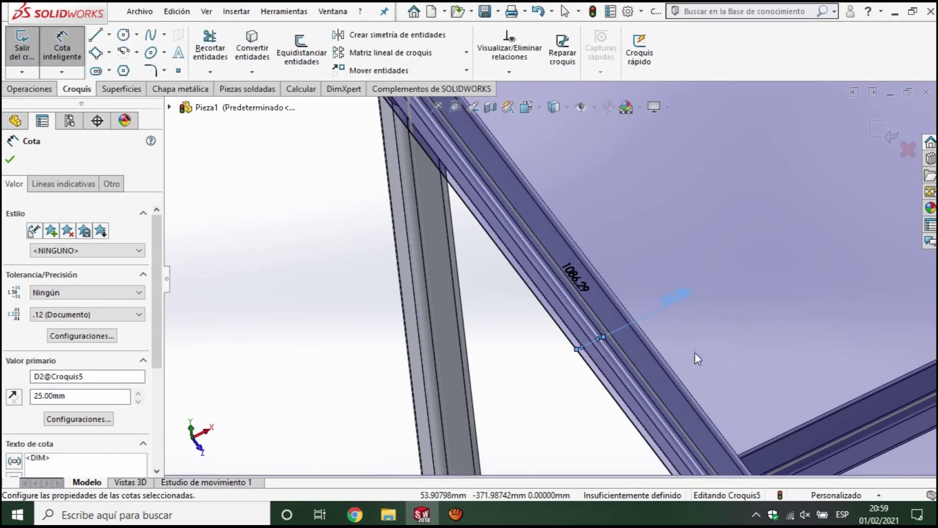
scroll(695, 352, "up", 3)
scroll(677, 401, "up", 3)
scroll(652, 310, "down", 4)
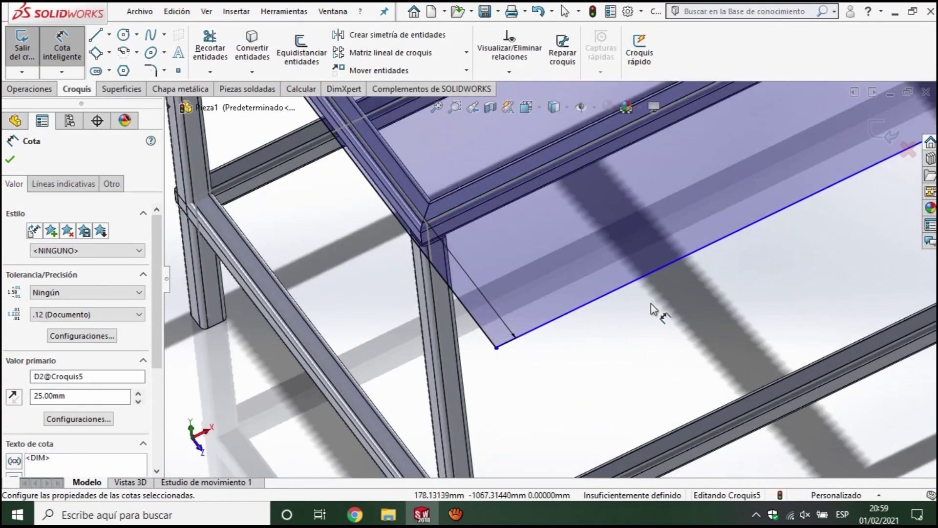
scroll(475, 208, "down", 2)
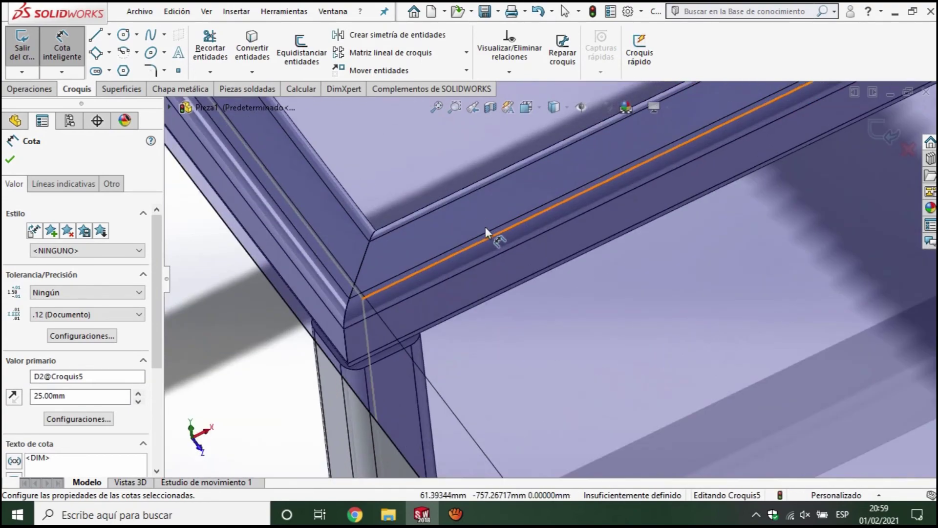
Set the long-side gap between the rectangle edge and the tube to 25 mm
left_click(480, 239)
scroll(654, 323, "up", 3)
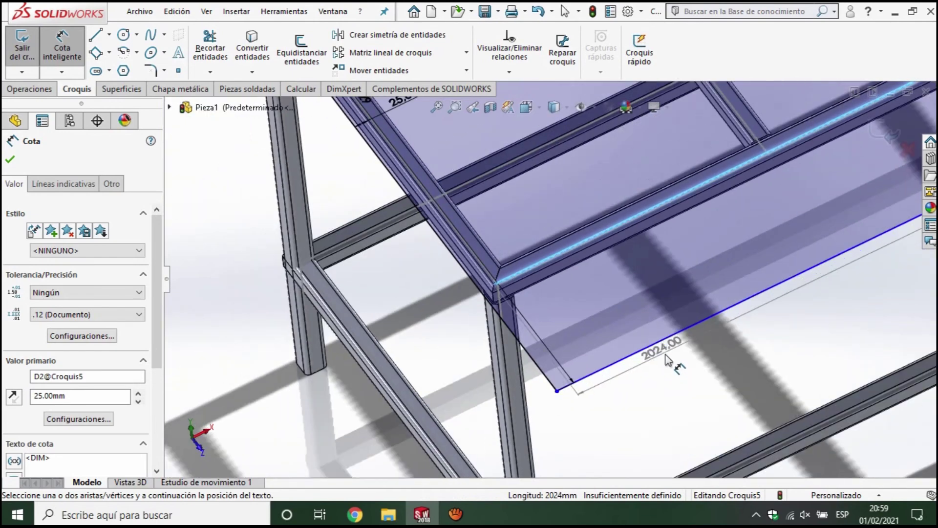
left_click(652, 349)
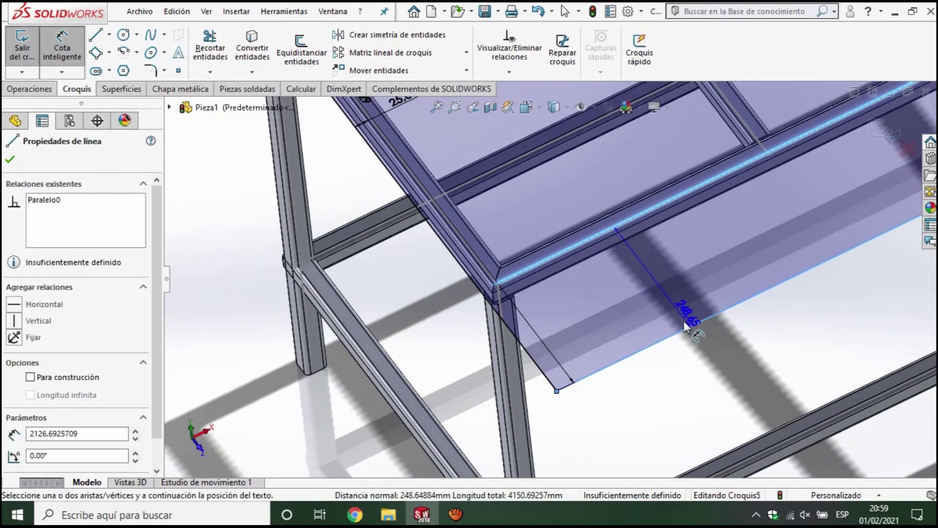
left_click(723, 353)
type("25")
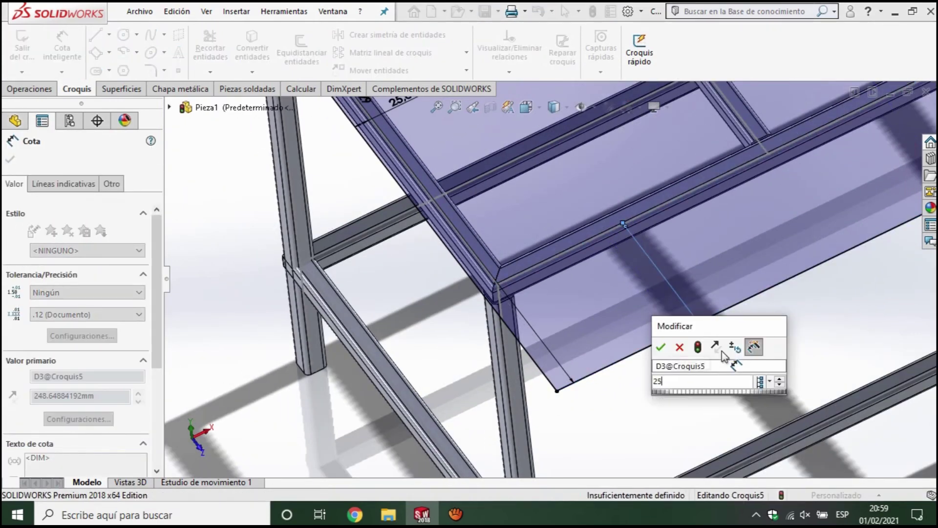
key("Return")
scroll(719, 244, "up", 3)
scroll(535, 198, "up", 2)
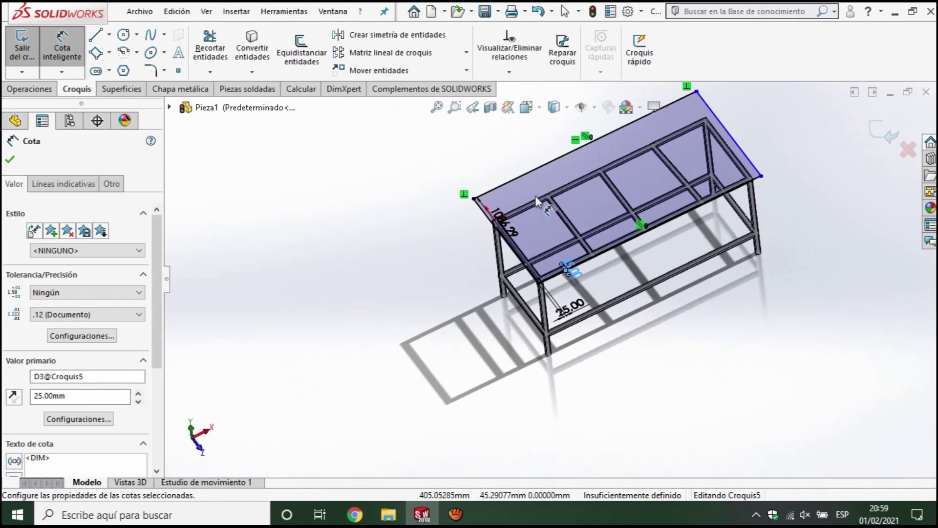
scroll(543, 213, "down", 5)
scroll(543, 219, "down", 3)
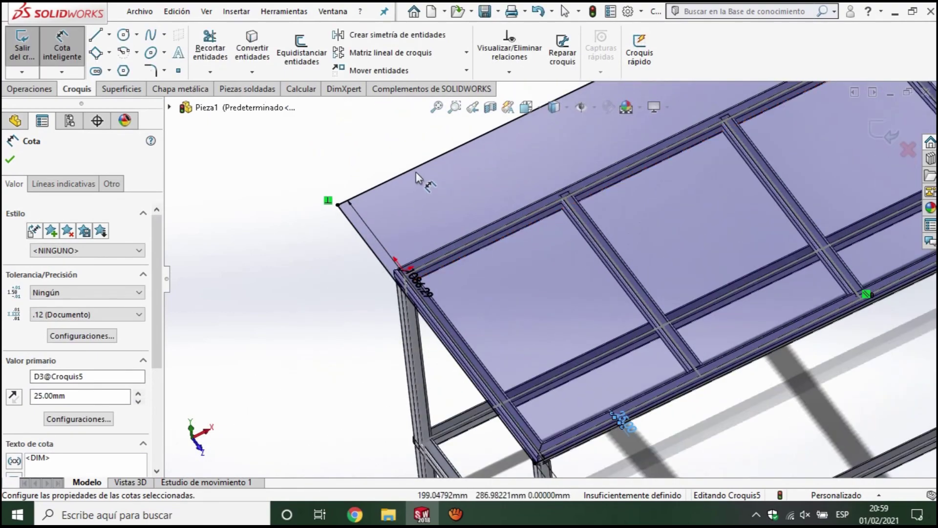
Pick the rectangle's top edge and a tube edge for another offset dimension
left_click(429, 261)
scroll(429, 263, "down", 2)
scroll(439, 253, "down", 2)
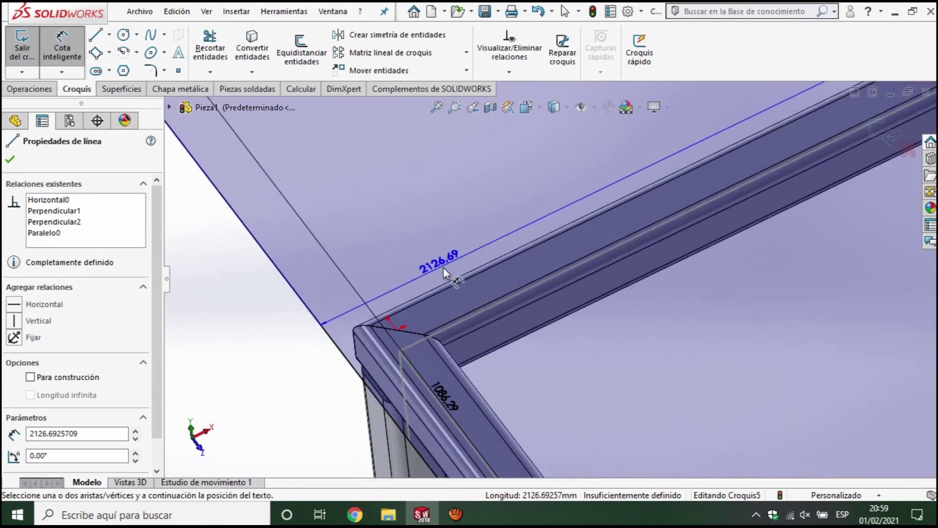
left_click(438, 292)
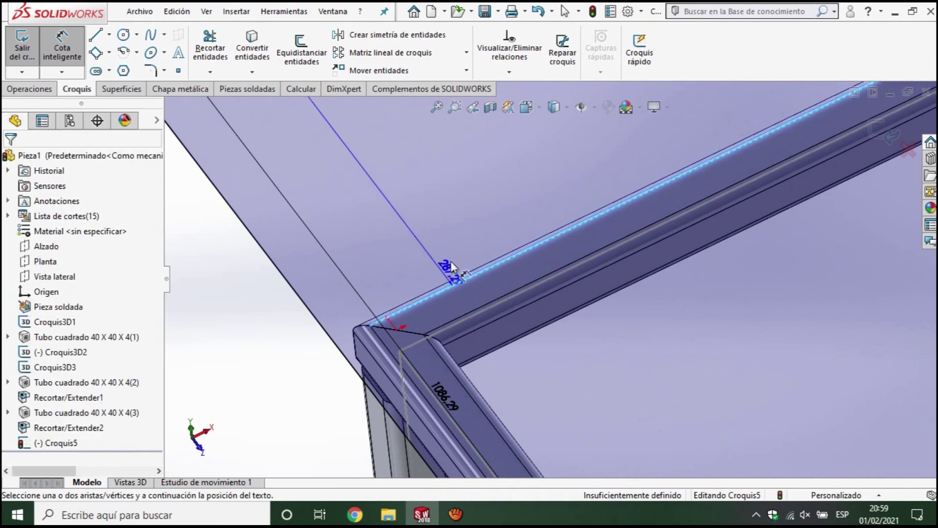
Keep the extra offset as a driven dimension and delete the 1086.29 mm dimension
left_click(461, 237)
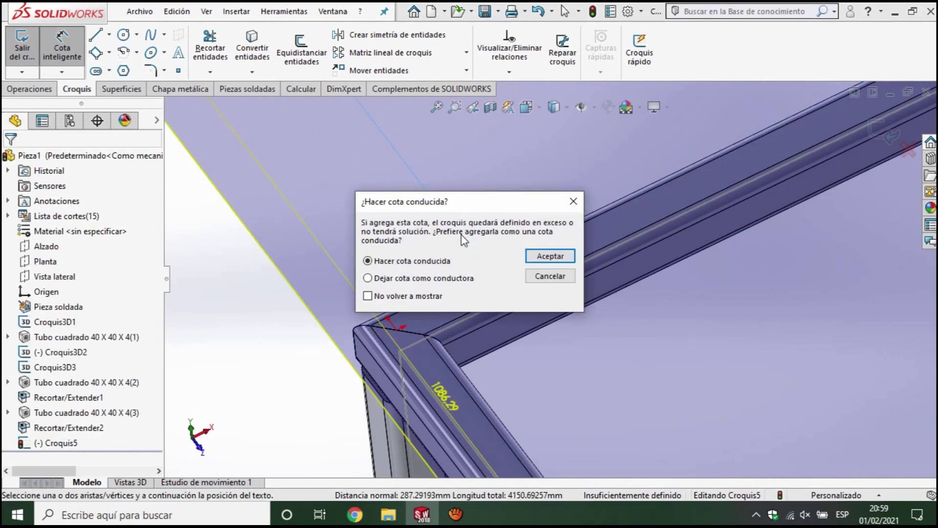
left_click(550, 258)
scroll(542, 292, "up", 2)
scroll(553, 321, "up", 3)
scroll(557, 261, "up", 2)
scroll(576, 334, "down", 1)
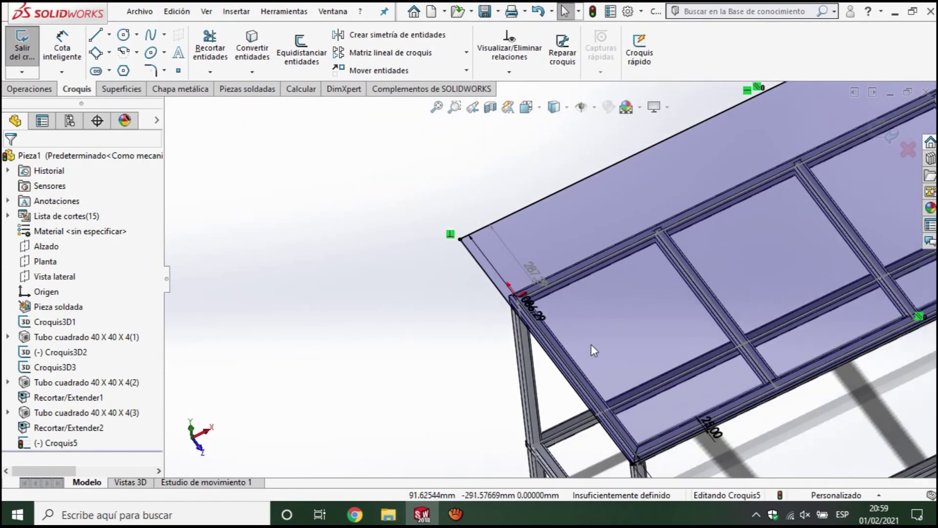
scroll(599, 416, "up", 1)
scroll(532, 318, "down", 2)
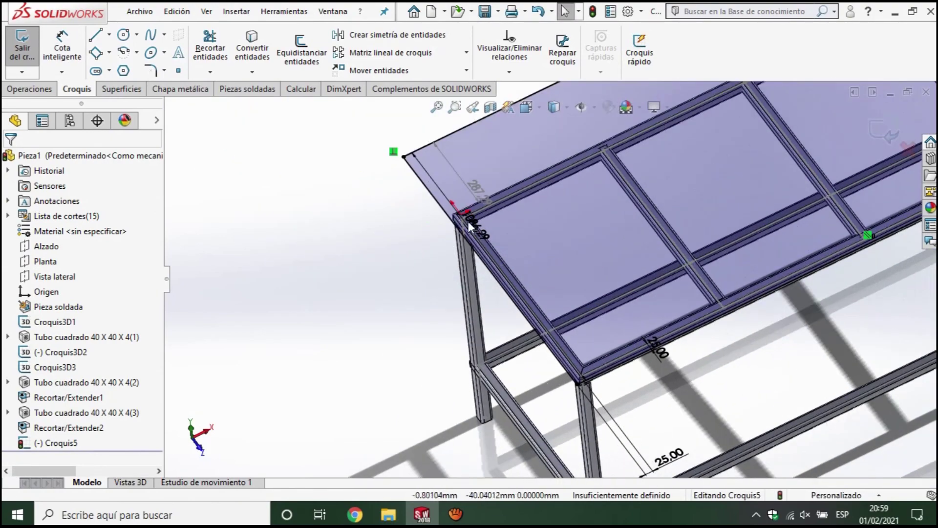
scroll(467, 220, "down", 2)
left_click(470, 222)
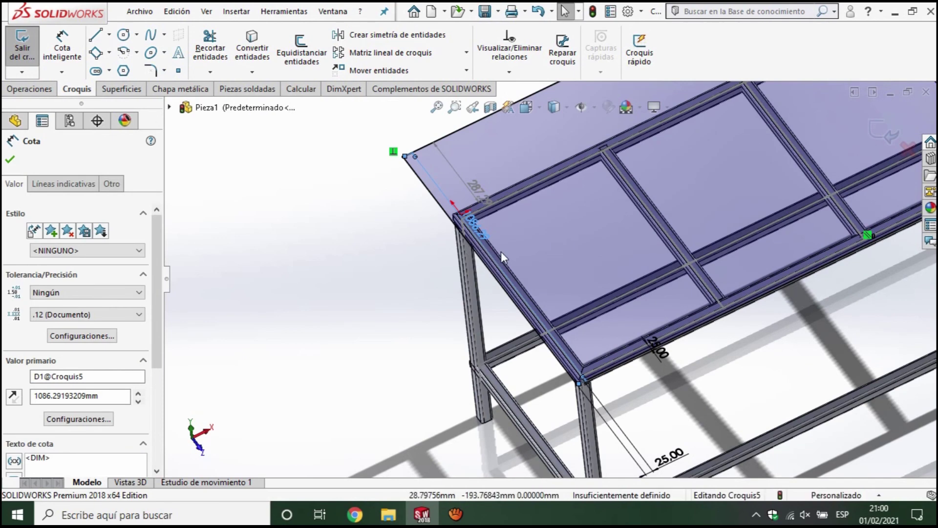
key("Delete")
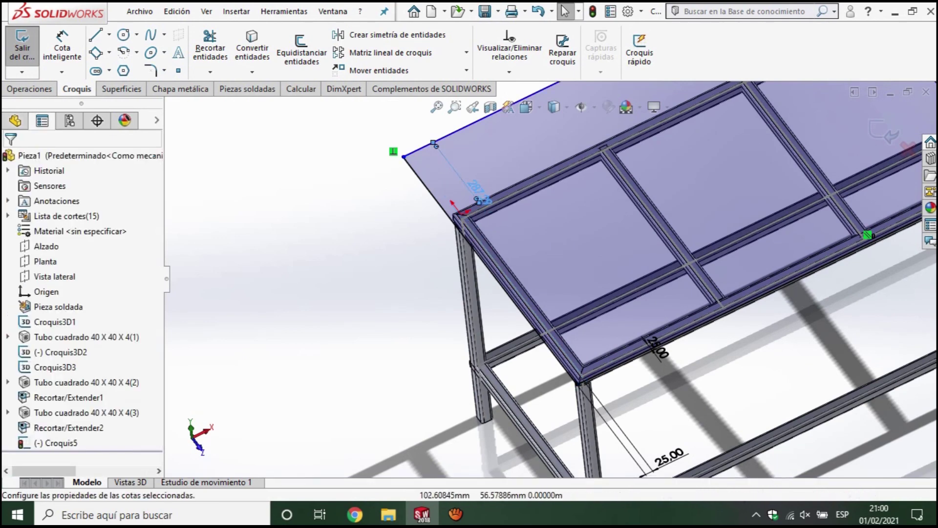
Dimension one outer tabletop edge to overhang the frame beam by 25 mm
left_click(62, 49)
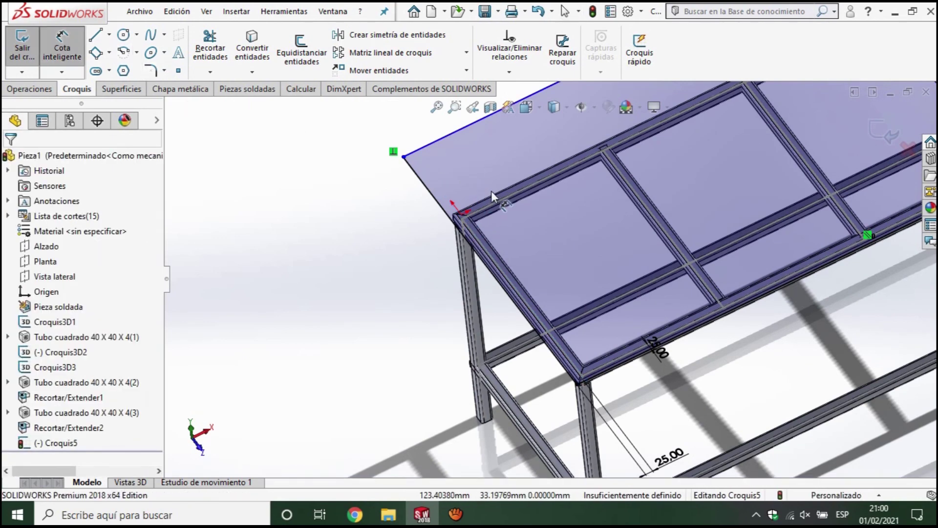
left_click(440, 142)
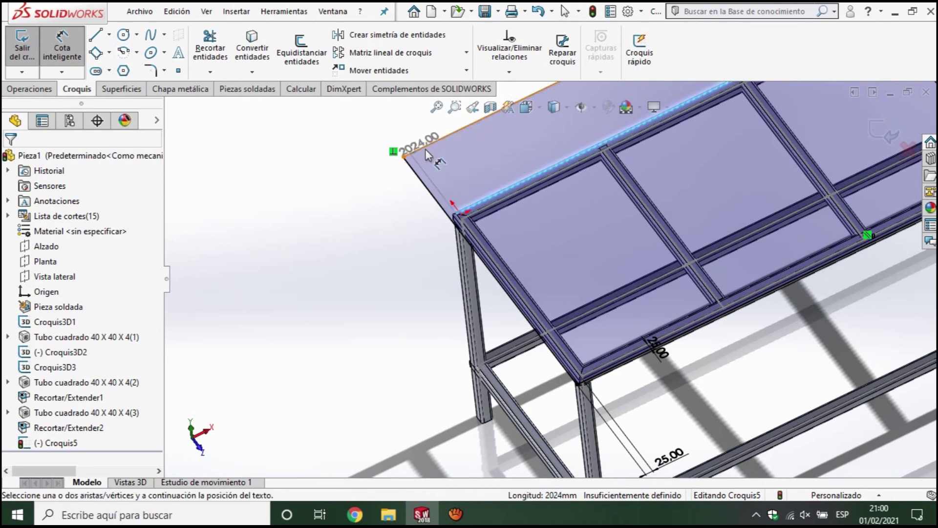
left_click(465, 210)
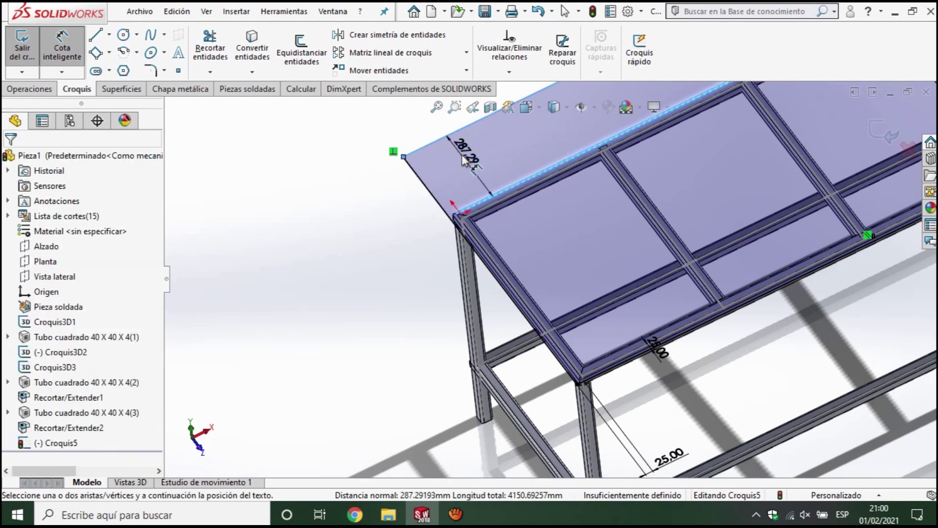
left_click(462, 157)
type("25")
key("Return")
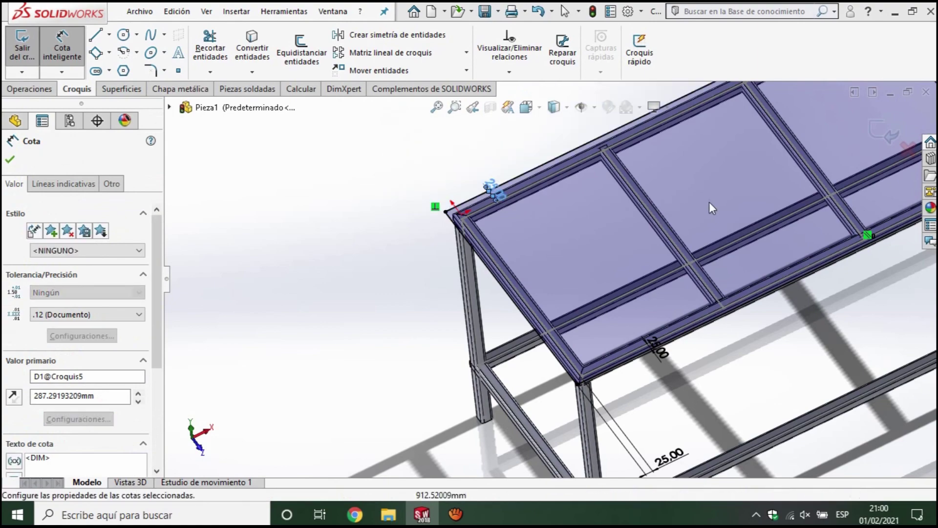
scroll(718, 196, "up", 5)
scroll(728, 196, "down", 3)
scroll(615, 267, "down", 3)
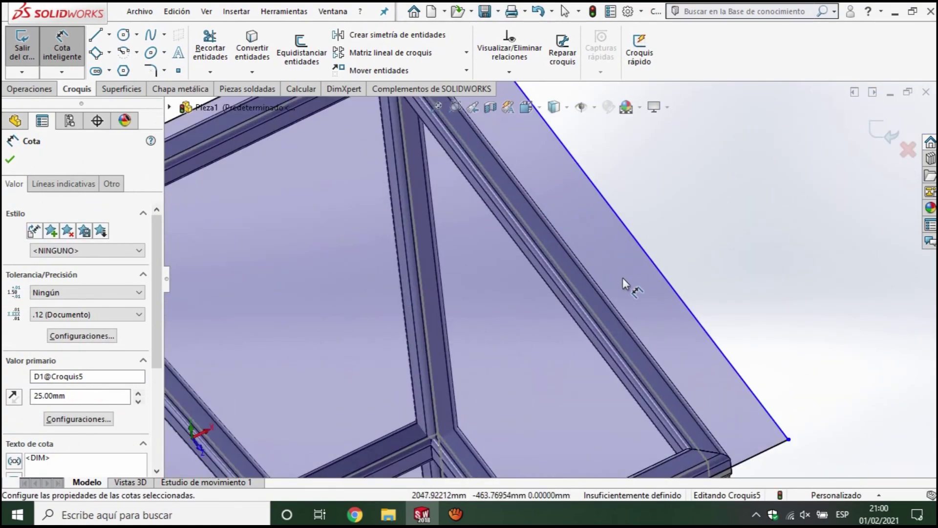
Set the other outer tabletop edge's overhang past the beam to 25 mm
left_click(608, 304)
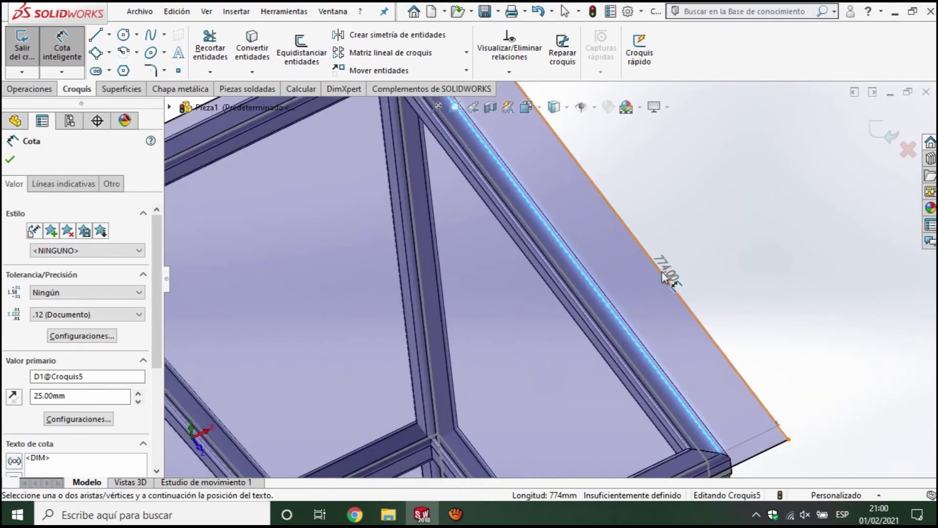
left_click(736, 267)
type("25")
key("Return")
scroll(725, 317, "up", 5)
scroll(708, 341, "up", 2)
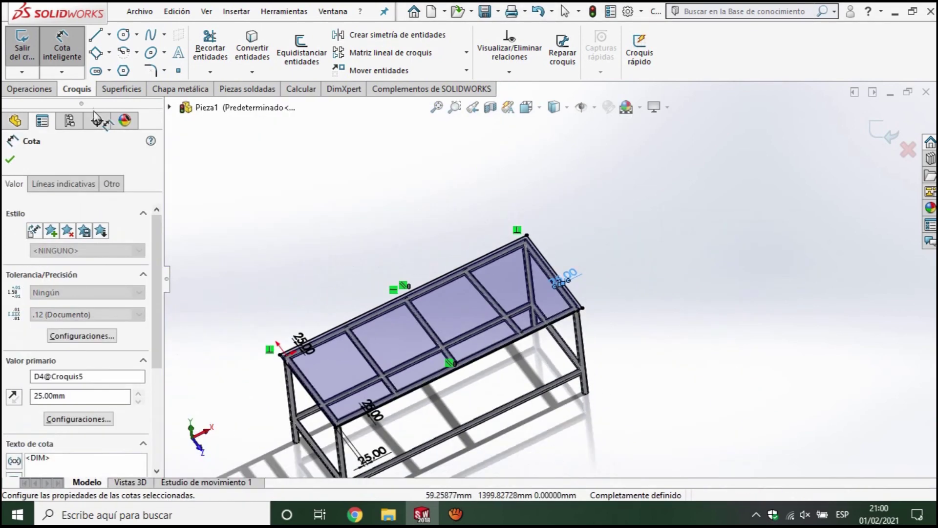
left_click(28, 90)
Extrude the tabletop sketch Blind 10 mm into a solid top resting on the frame
left_click(28, 49)
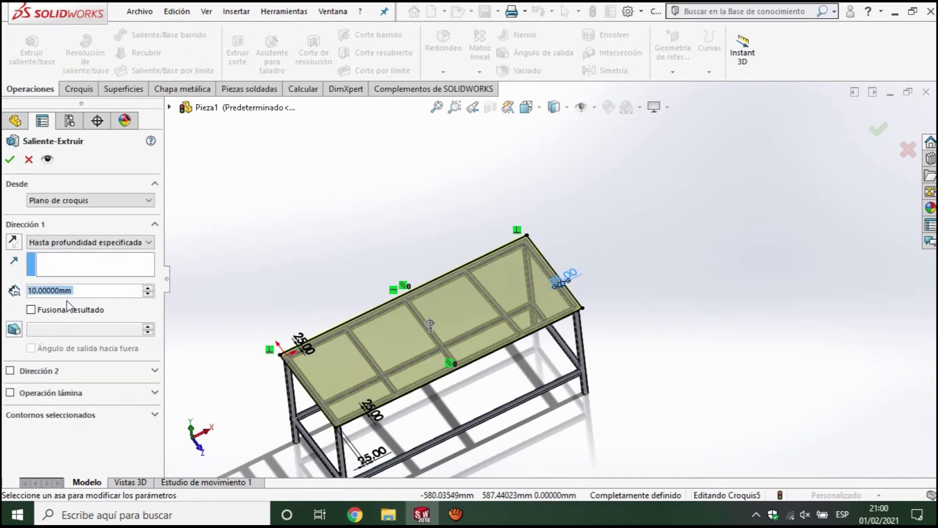
mouse_move(234, 293)
middle_mouse_down()
mouse_move(387, 287)
mouse_move(435, 310)
mouse_move(572, 244)
middle_mouse_up()
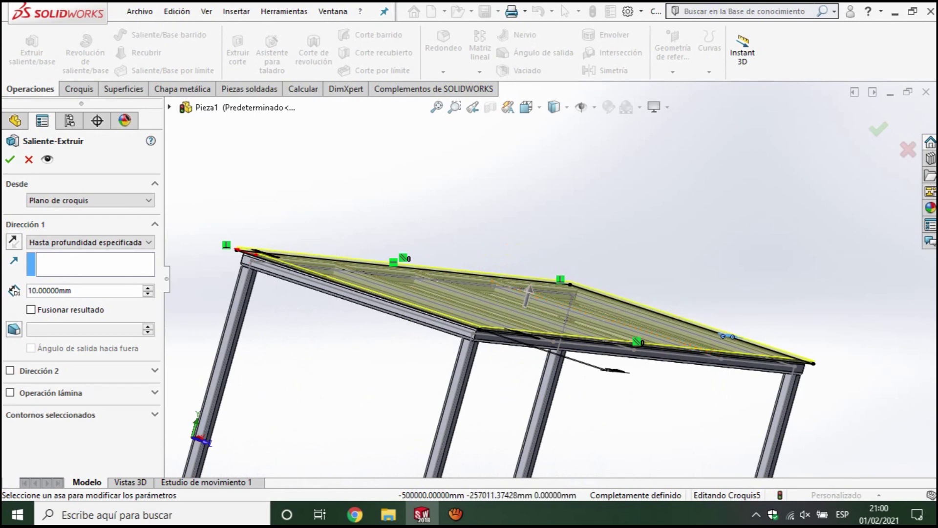
left_click(9, 160)
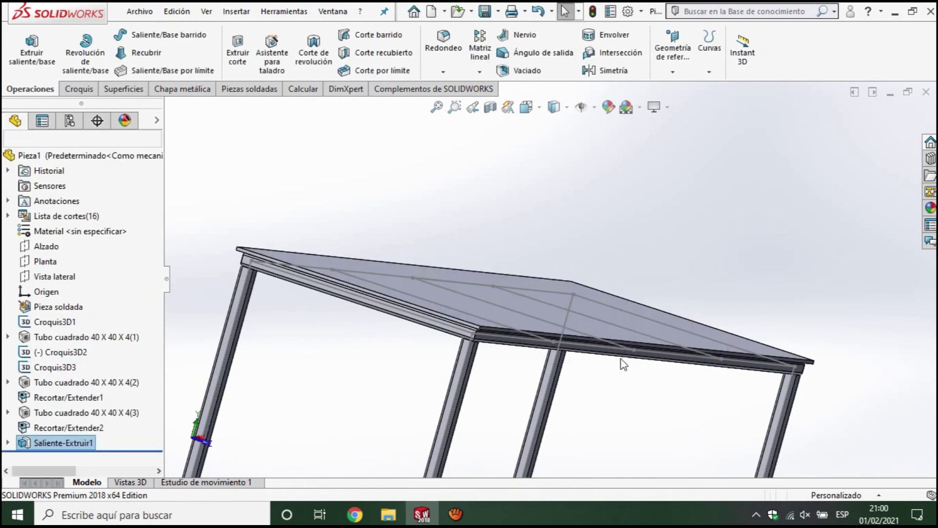
middle_click_drag(597, 397, 239, 407)
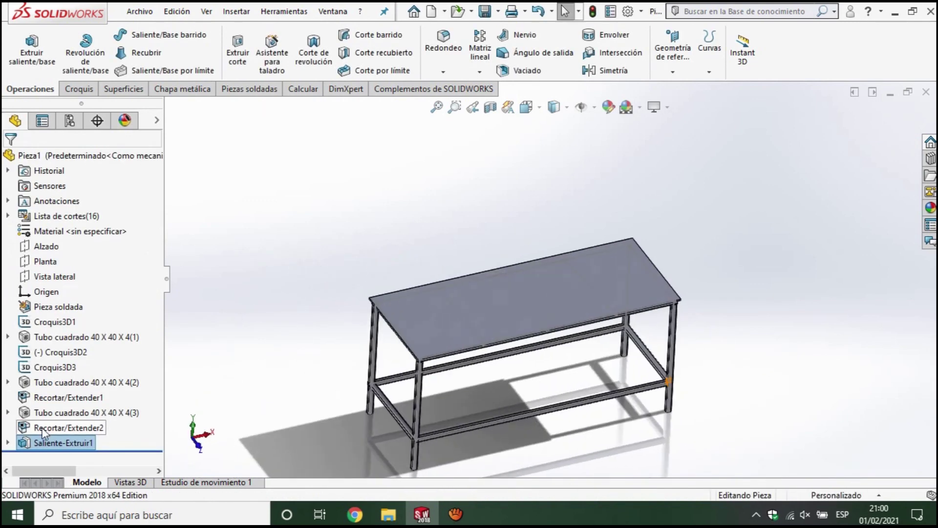
Hide the Croquis3D3 lower-frame sketch and view the table in isometric
right_click(35, 355)
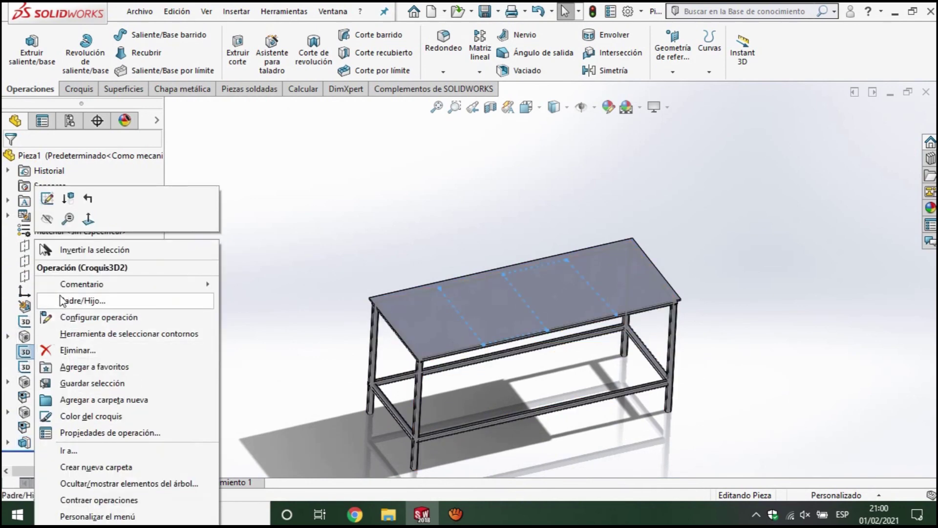
left_click(49, 224)
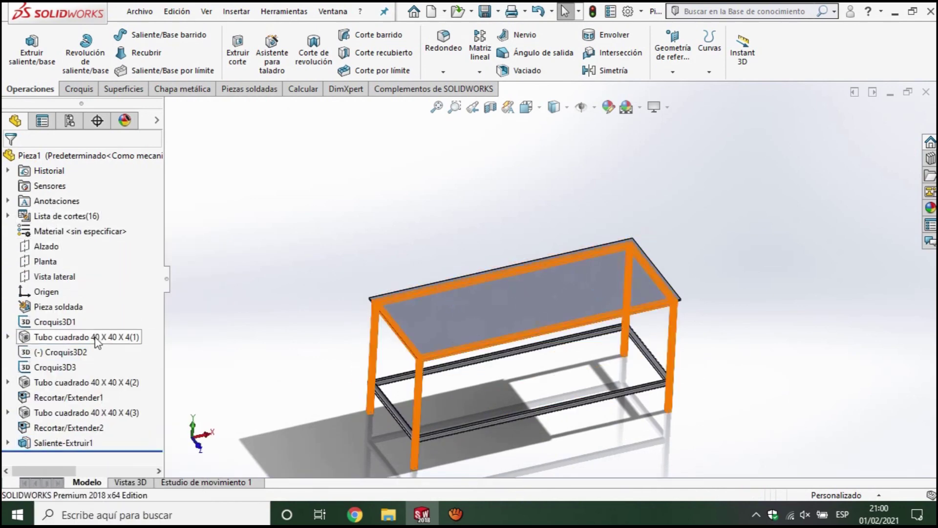
right_click(56, 364)
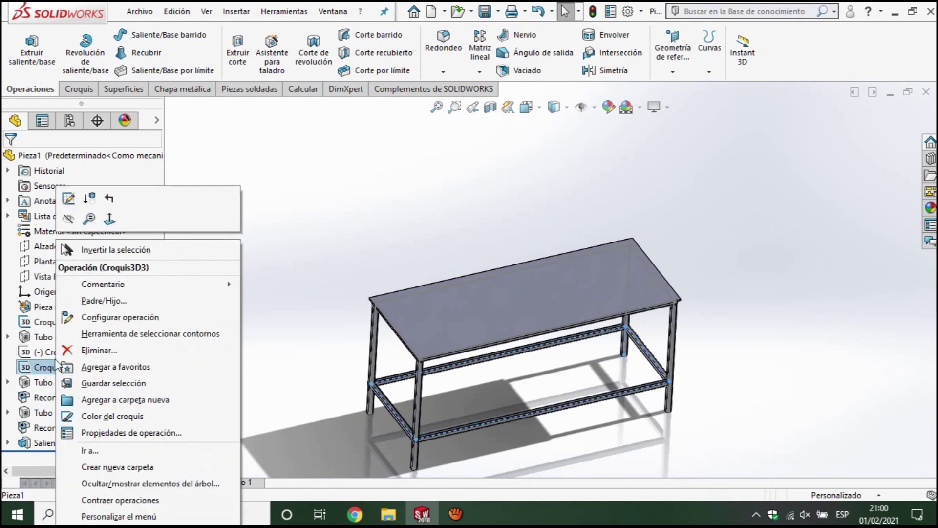
left_click(69, 217)
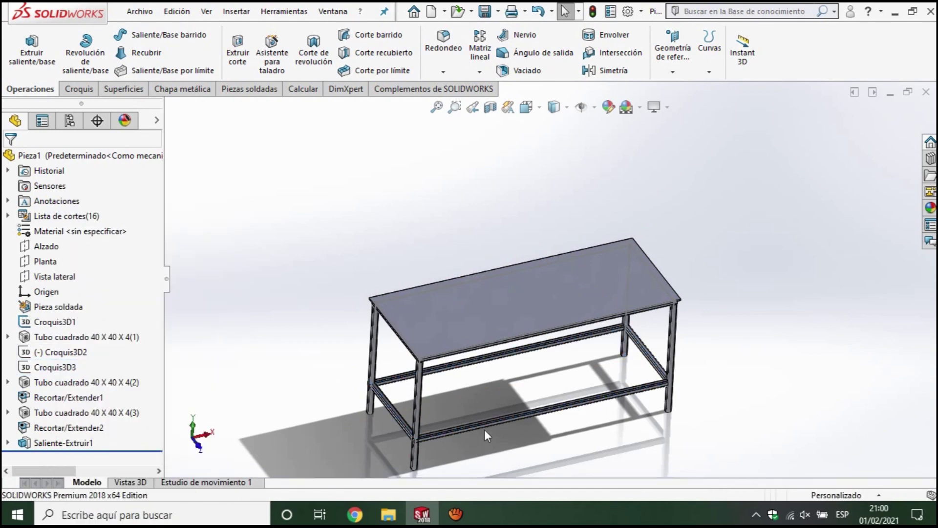
scroll(484, 430, "up", 3)
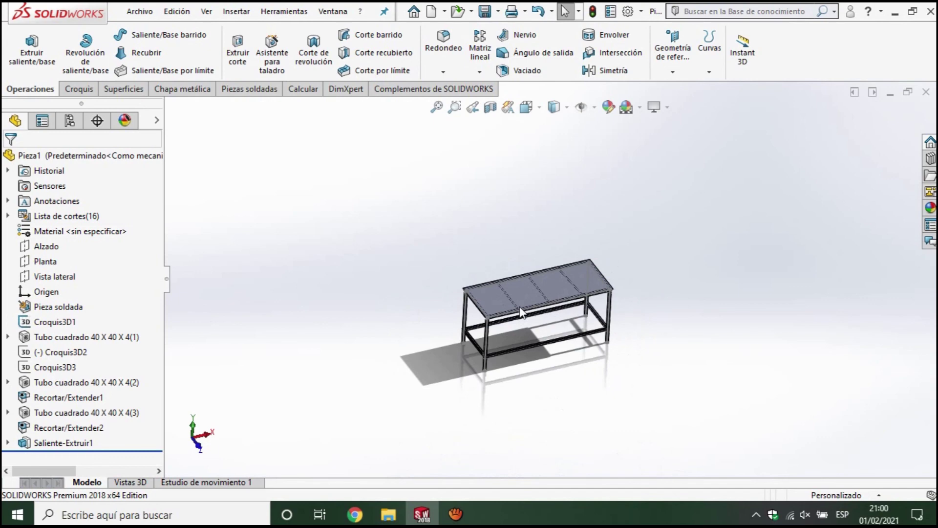
key("ctrl+7")
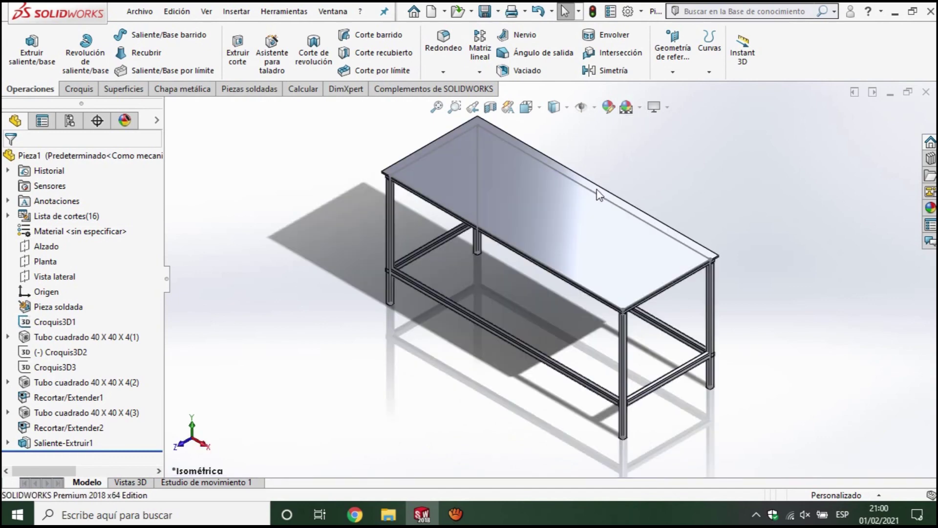
Hide the Croquis3D1 skeleton sketch so only tubes and tabletop remain visible
left_click(598, 194)
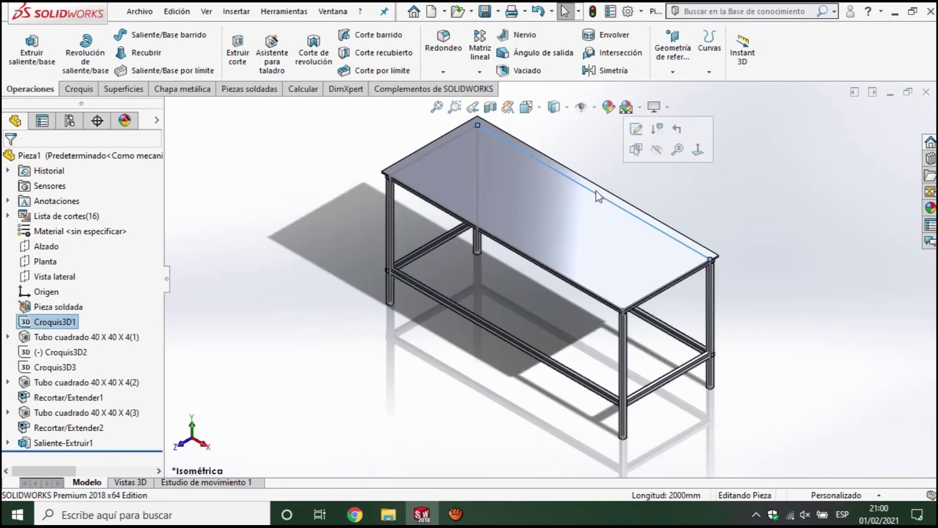
left_click(657, 149)
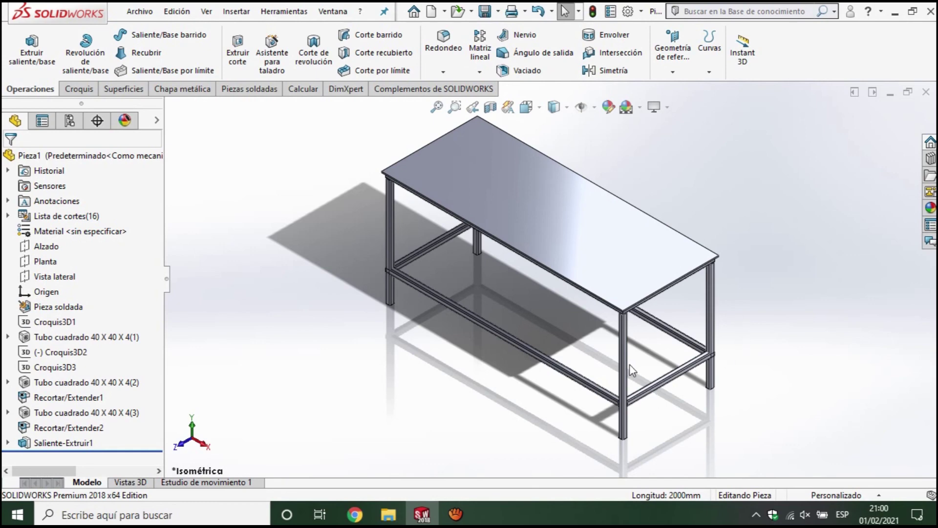
scroll(577, 325, "up", 3)
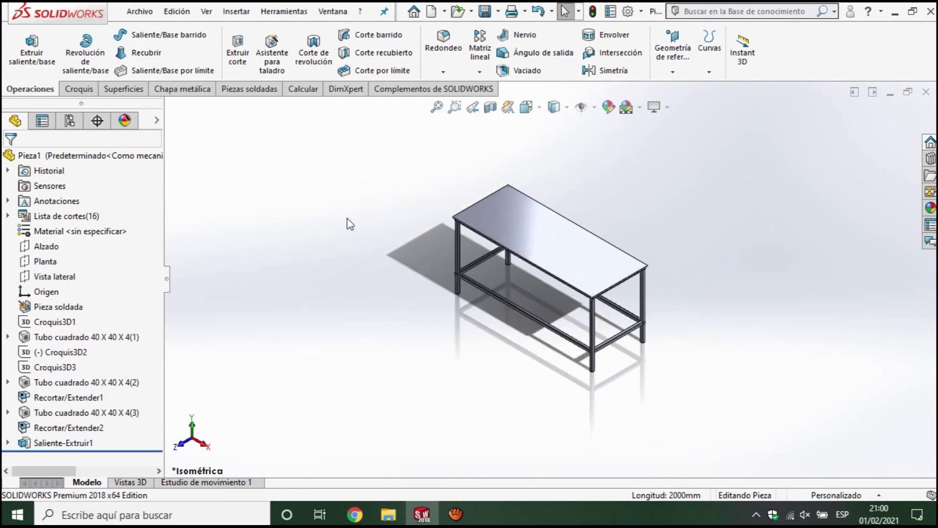
scroll(314, 203, "down", 5)
scroll(437, 253, "up", 3)
scroll(568, 360, "up", 2)
scroll(570, 351, "down", 3)
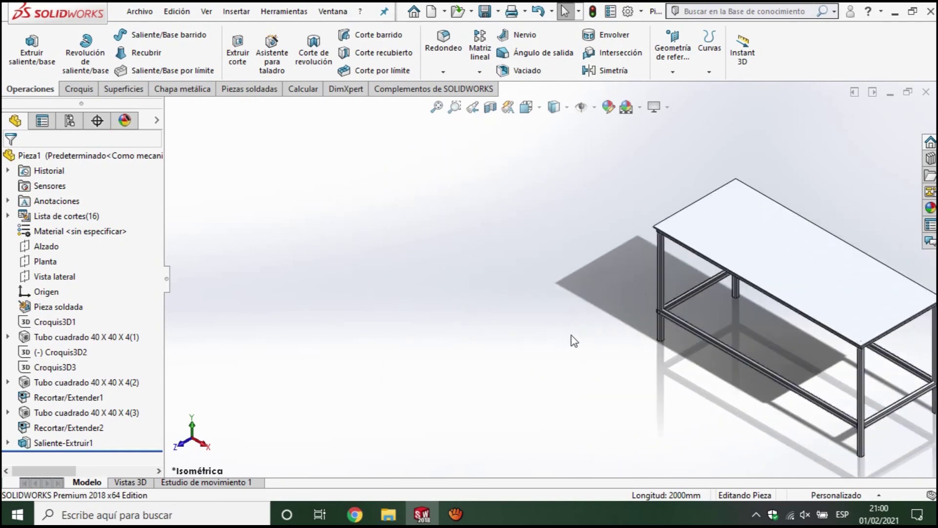
scroll(706, 324, "up", 2)
scroll(674, 320, "down", 3)
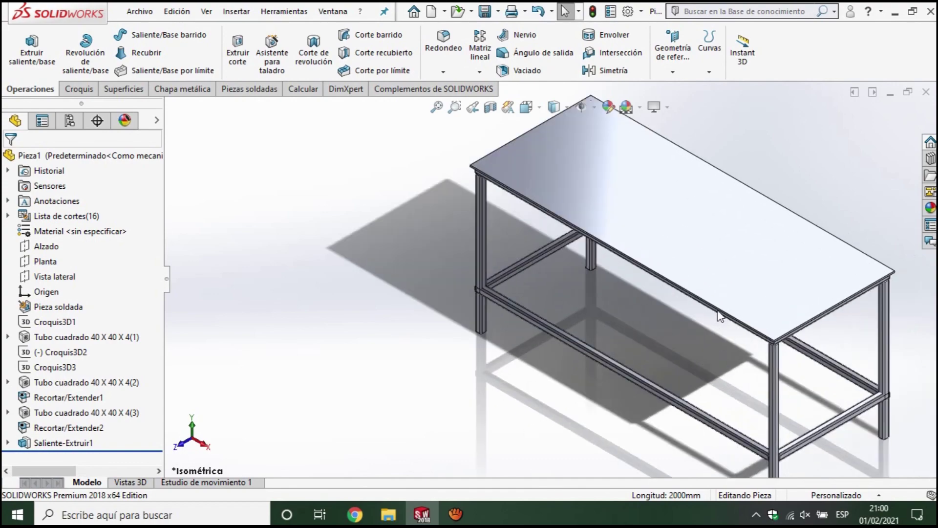